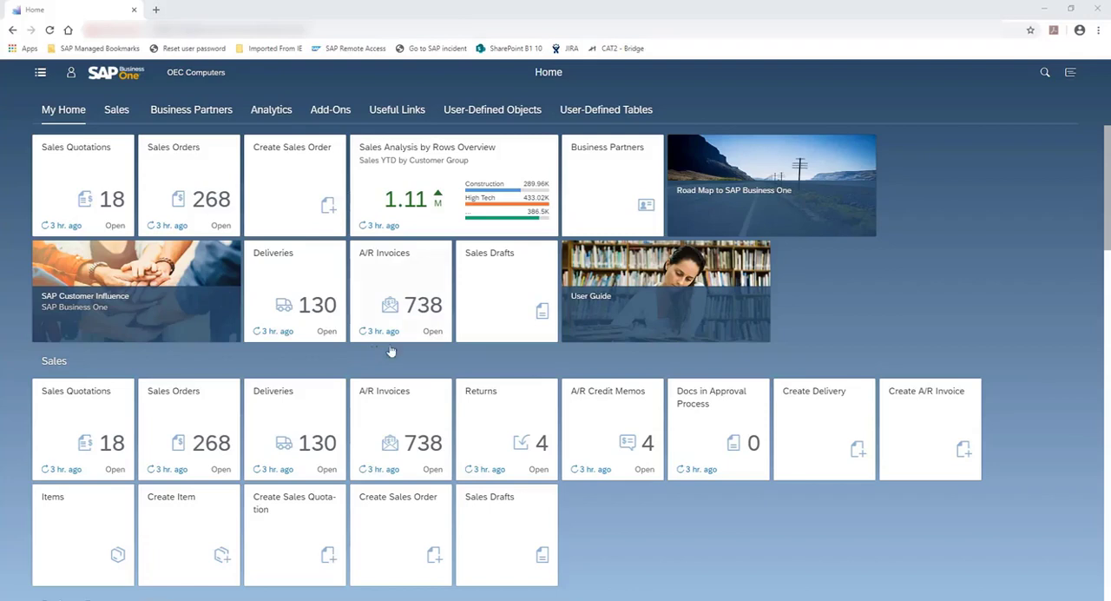
# Step: Open the list of A/R invoices and review the columns offered in its view settings without changing them
pyautogui.click(389, 264)
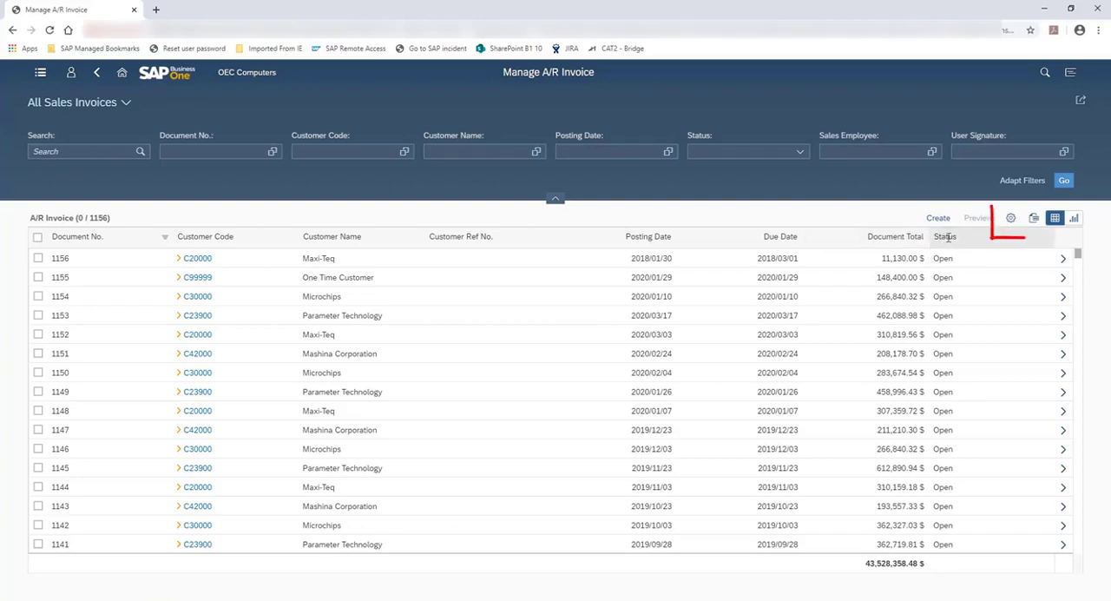
pyautogui.click(1011, 220)
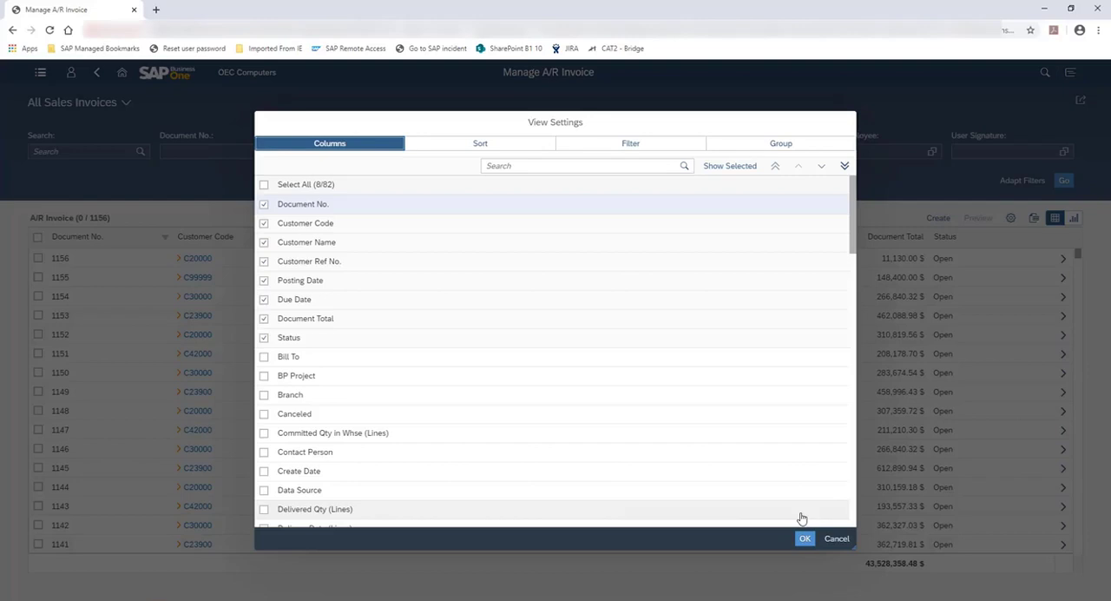
pyautogui.click(835, 538)
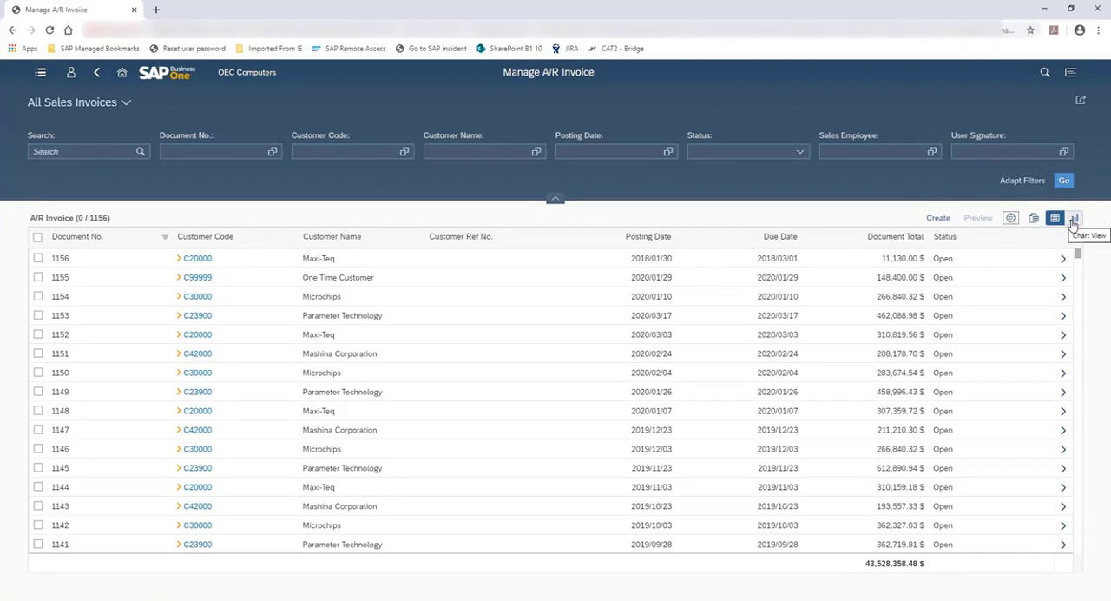
# Step: Chart the invoices as stacked columns of record count by Customer Code, split by Status
pyautogui.click(1074, 220)
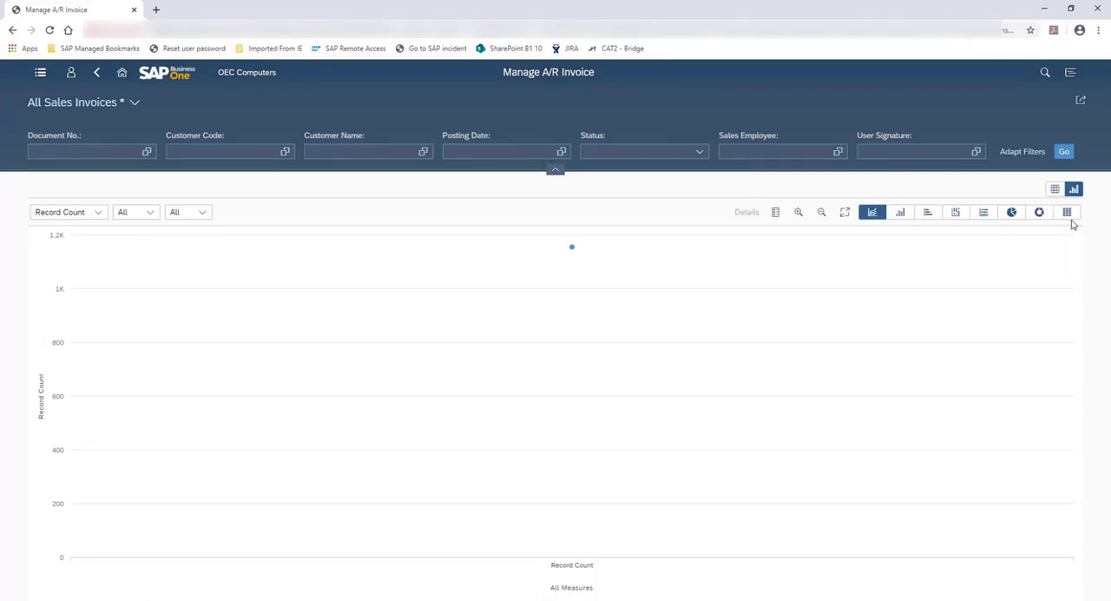
pyautogui.click(954, 215)
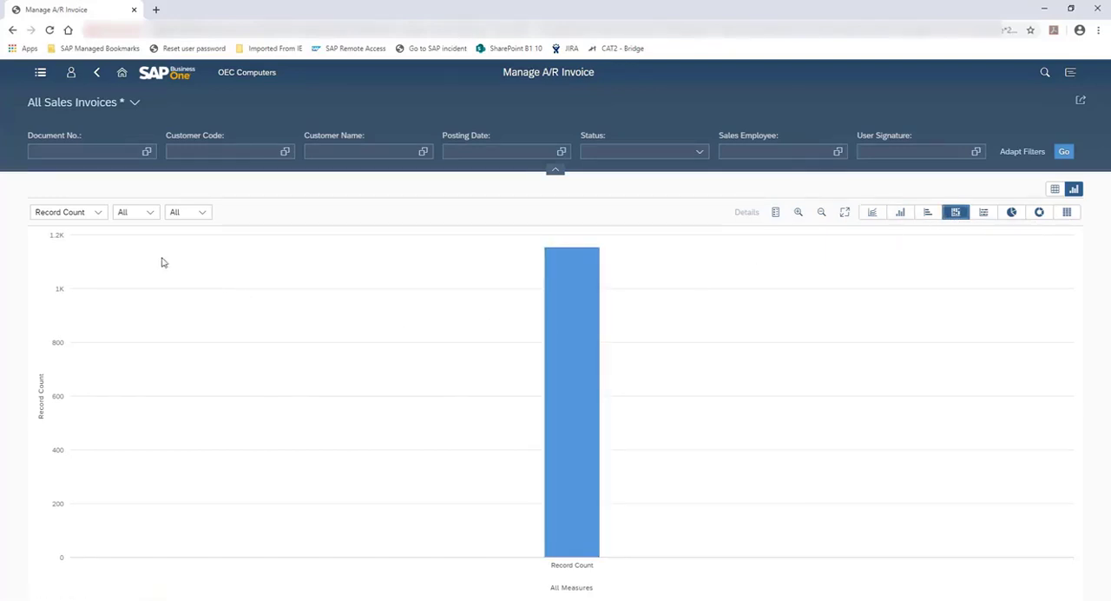
pyautogui.click(99, 216)
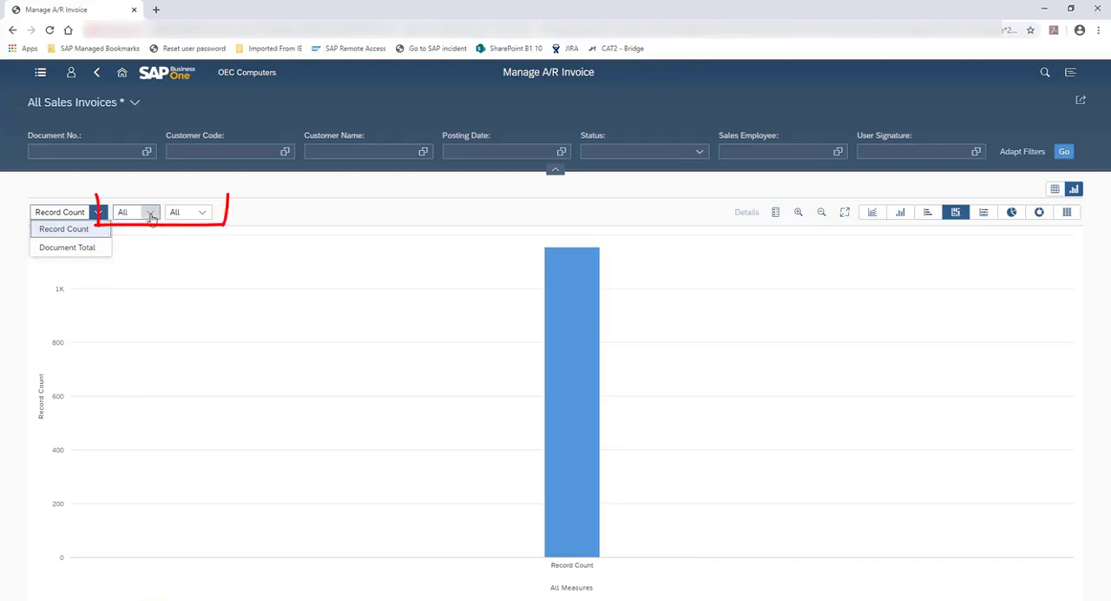
pyautogui.click(150, 213)
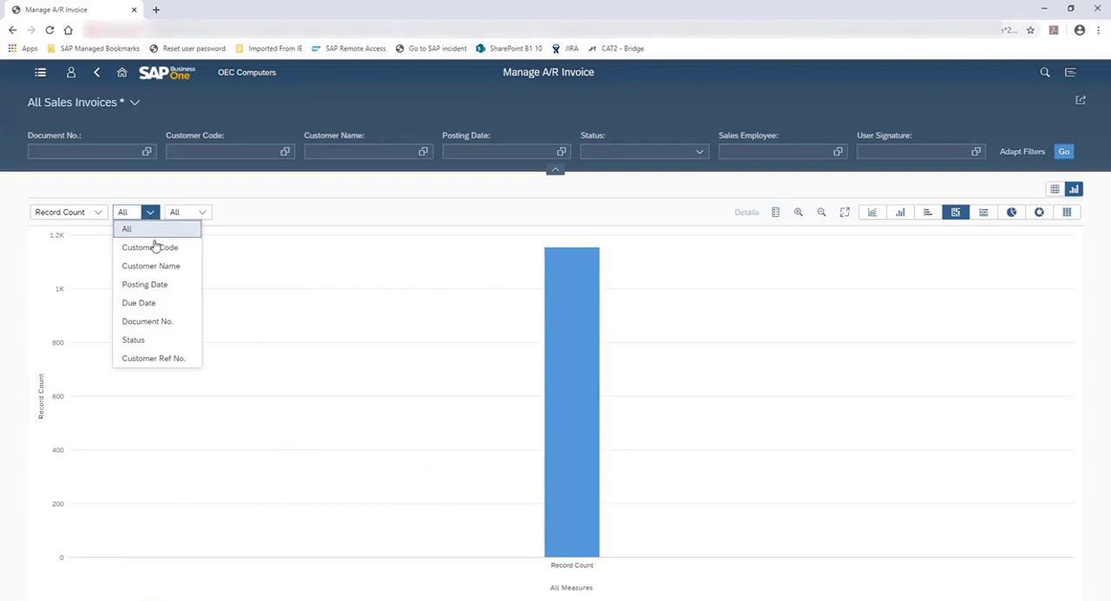
pyautogui.click(166, 250)
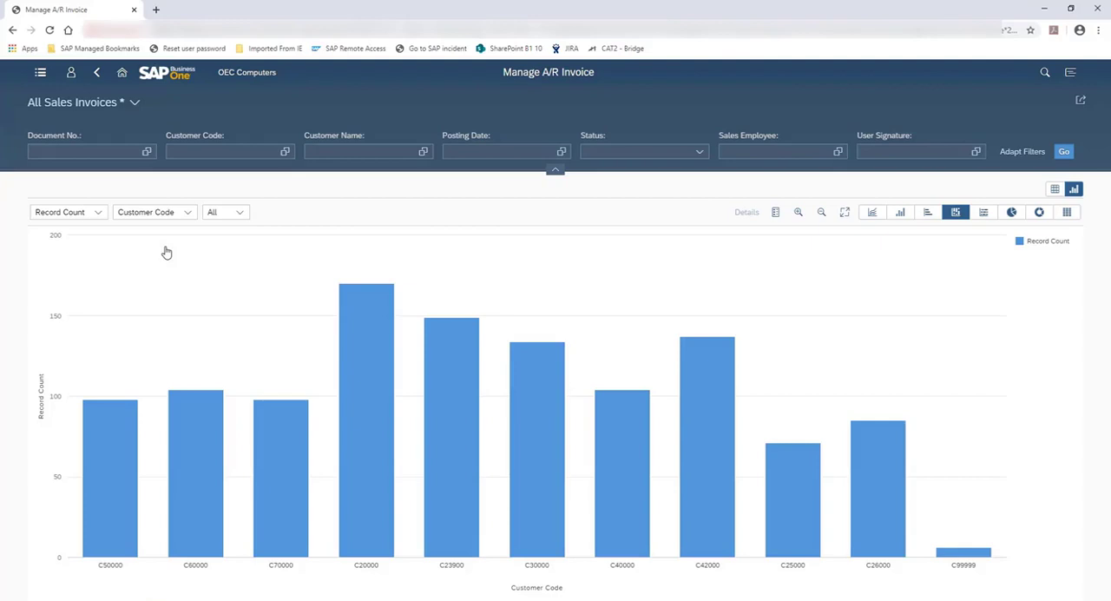
pyautogui.click(241, 212)
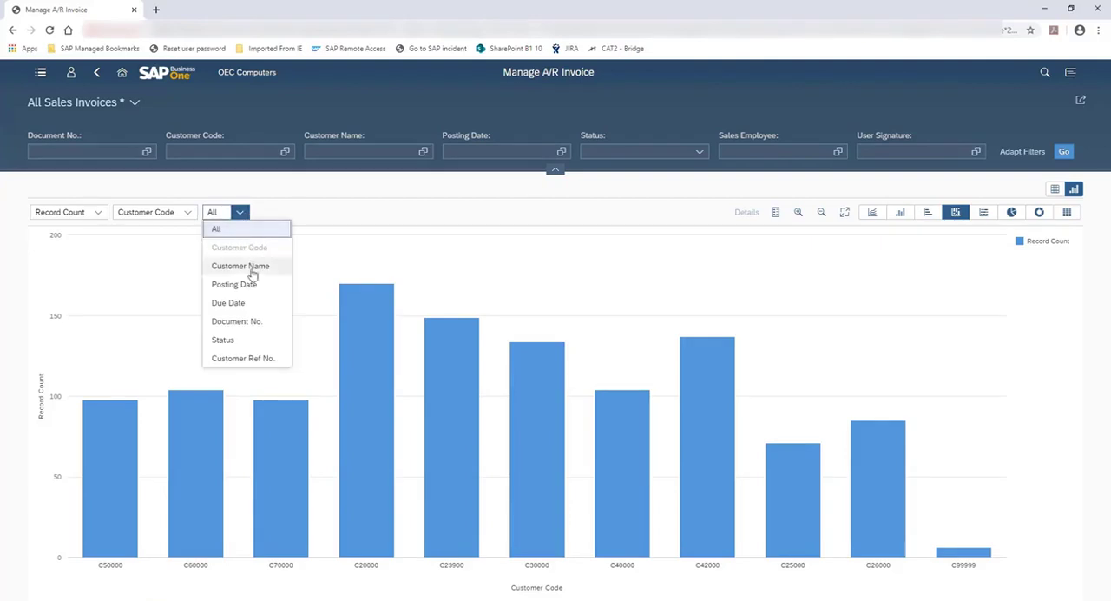
pyautogui.click(224, 342)
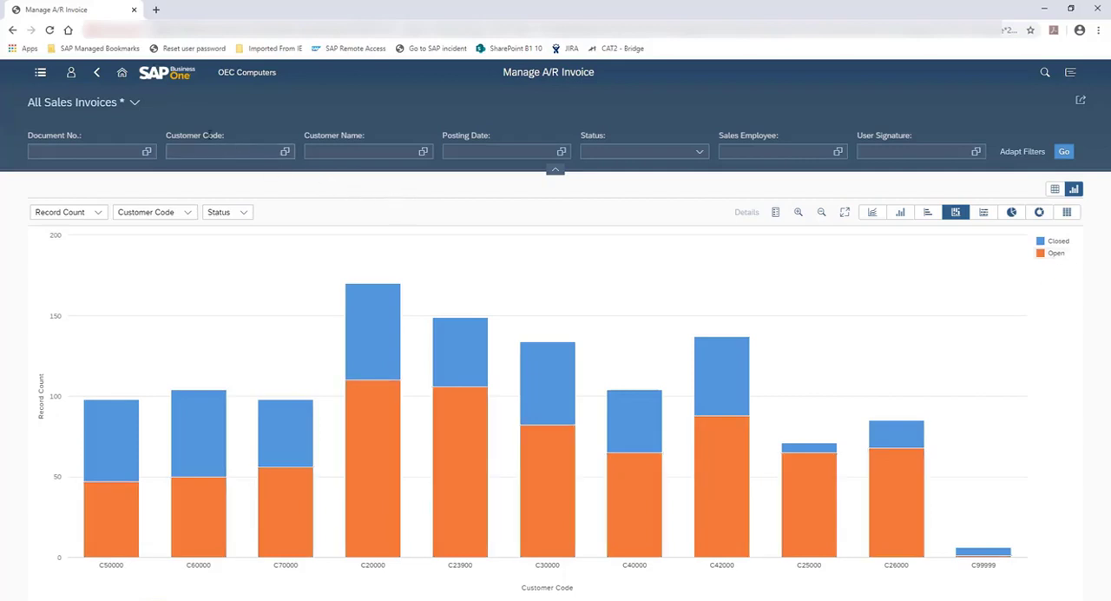
# Step: Switch to the Sales by Item by Customer view and review the measures available for its chart
pyautogui.click(136, 104)
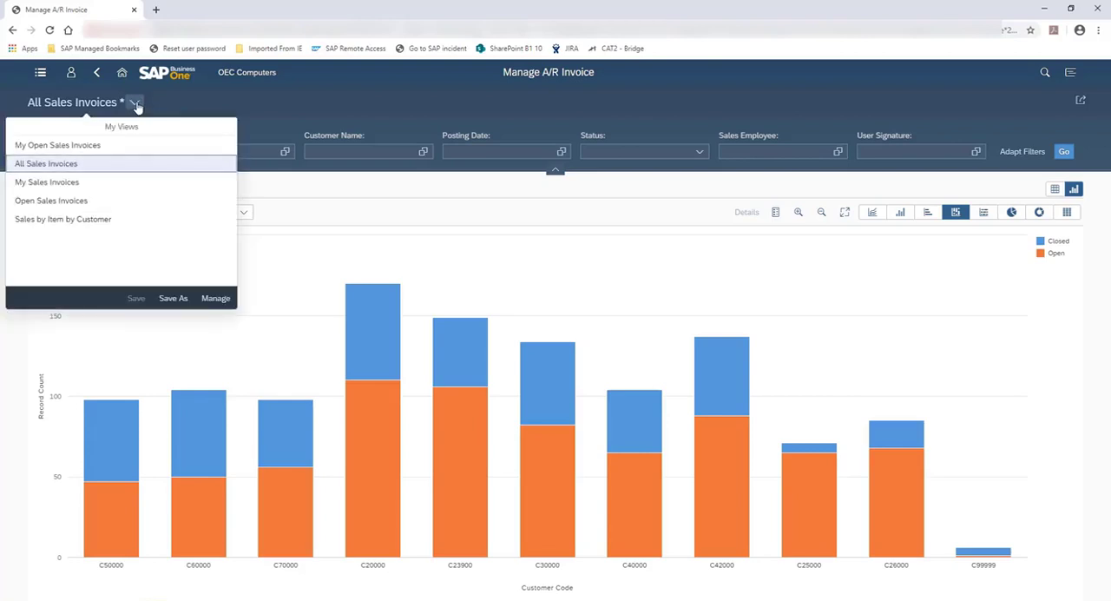
pyautogui.click(80, 221)
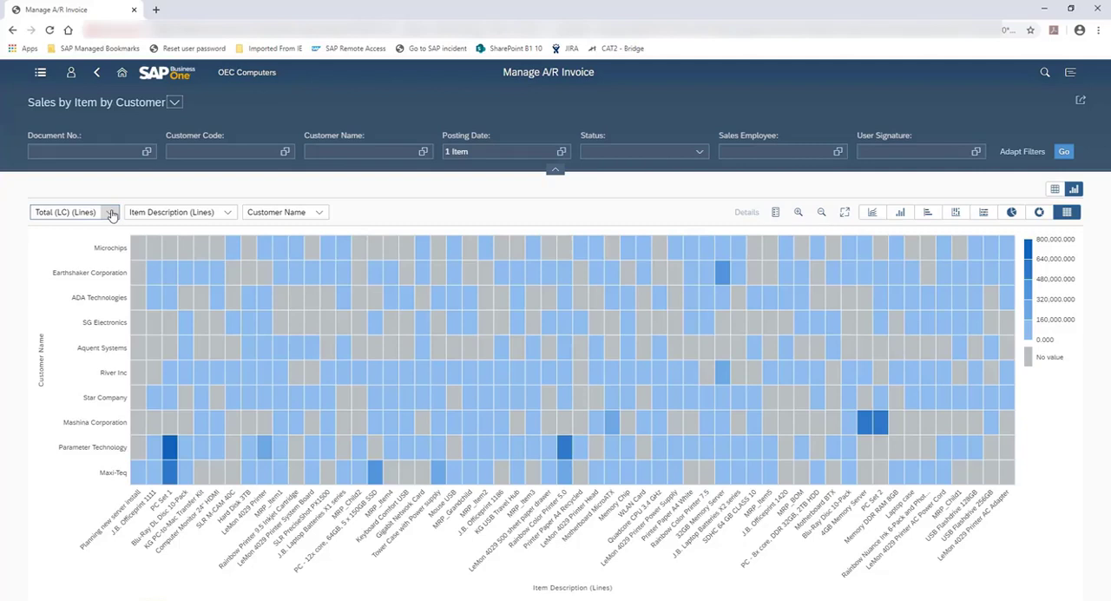
pyautogui.click(111, 215)
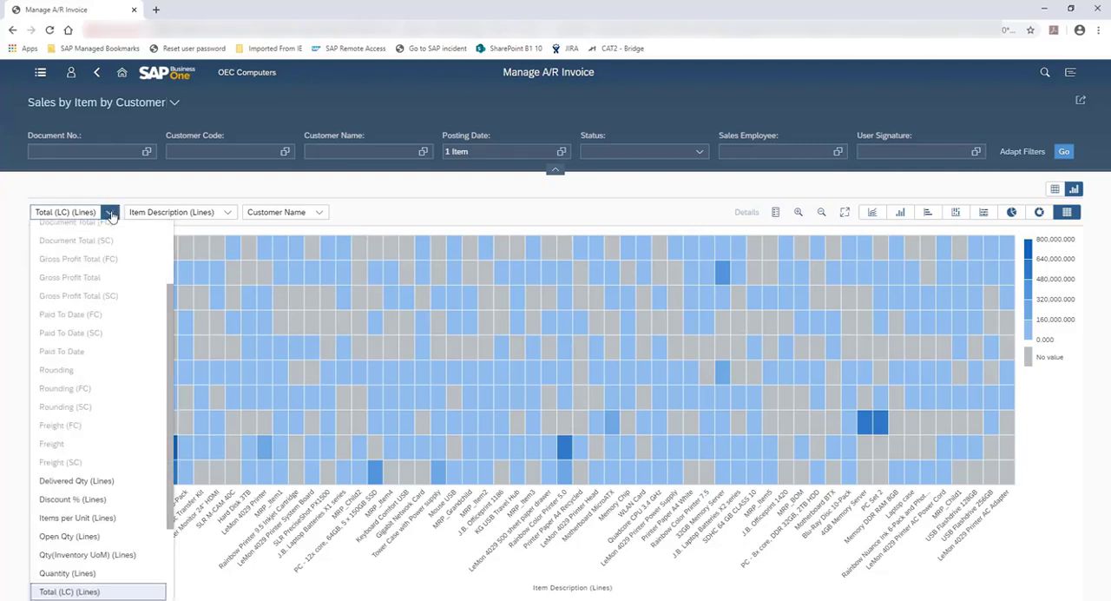
pyautogui.scroll(2, 130, 282)
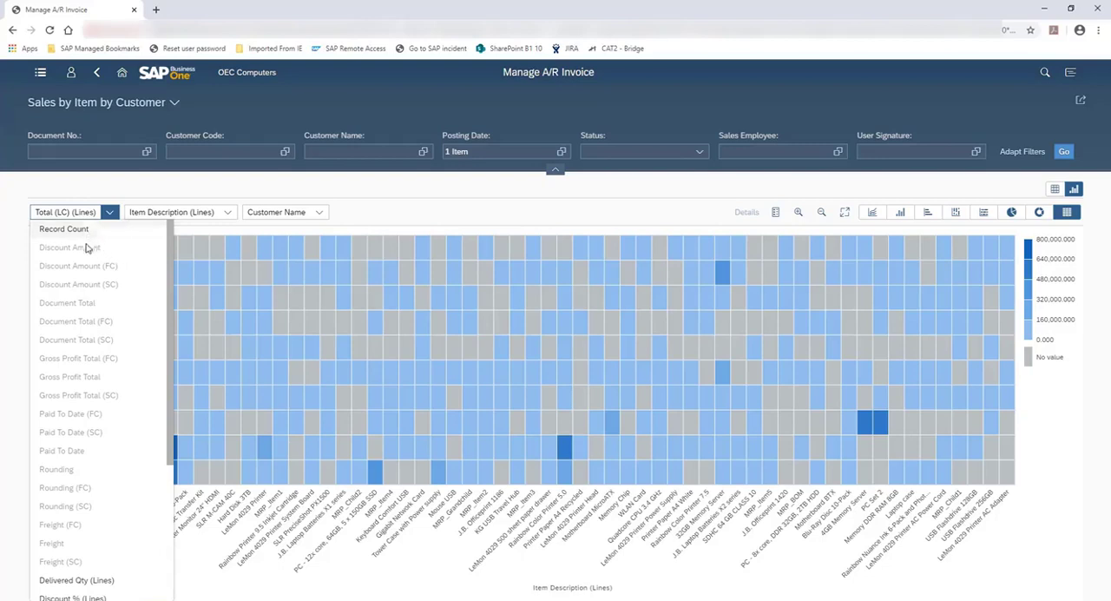
pyautogui.scroll(-3, 87, 299)
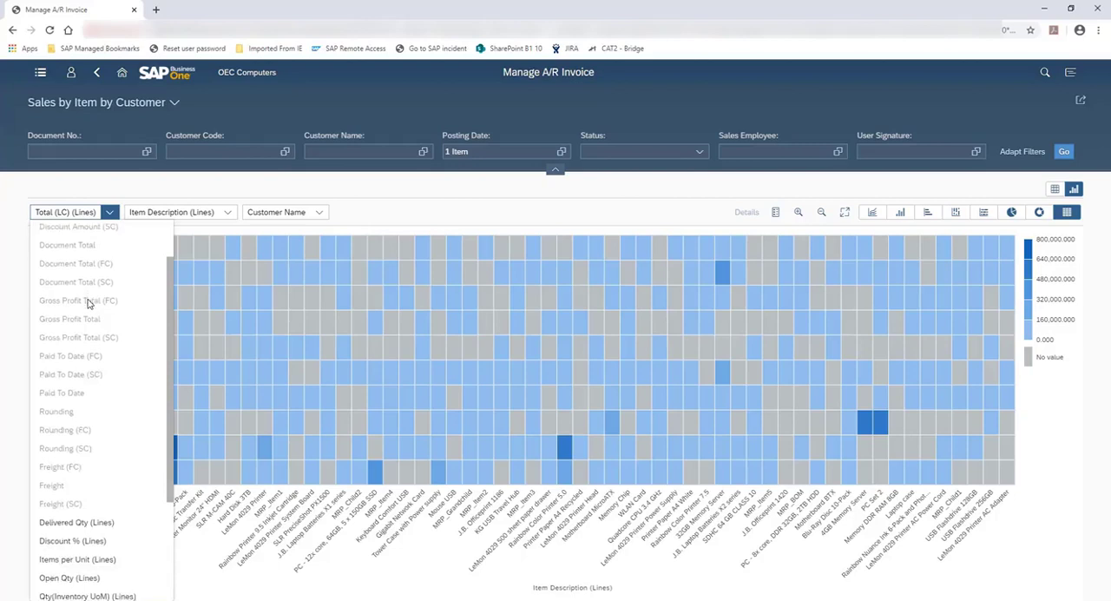
pyautogui.scroll(-3, 87, 300)
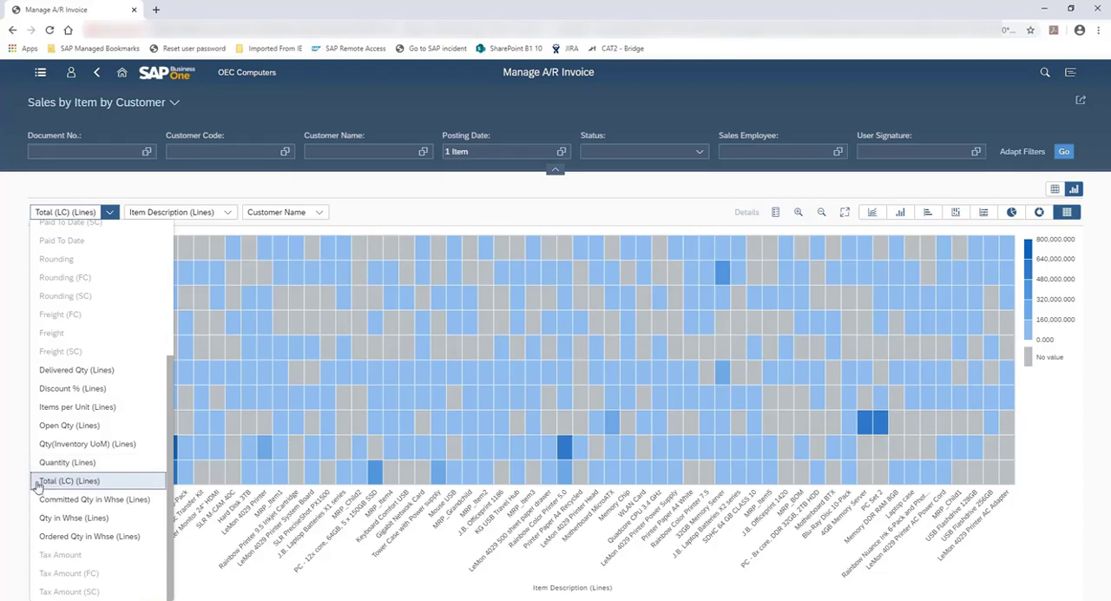
# Step: Review the fields available for the chart's first dimension, from the header fields through to the line fields
pyautogui.click(227, 215)
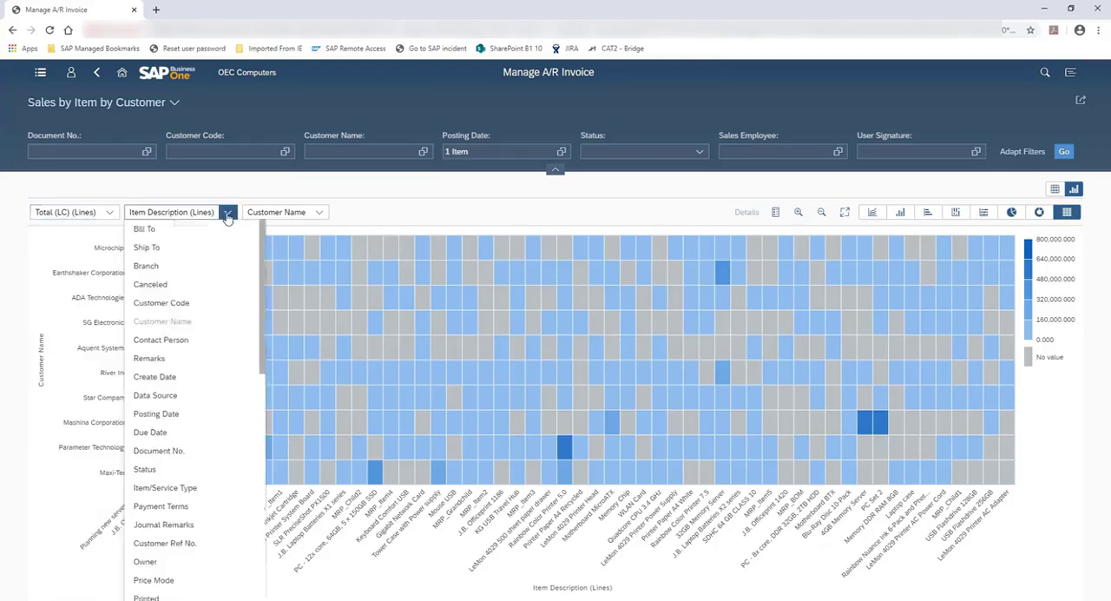
pyautogui.scroll(4, 223, 293)
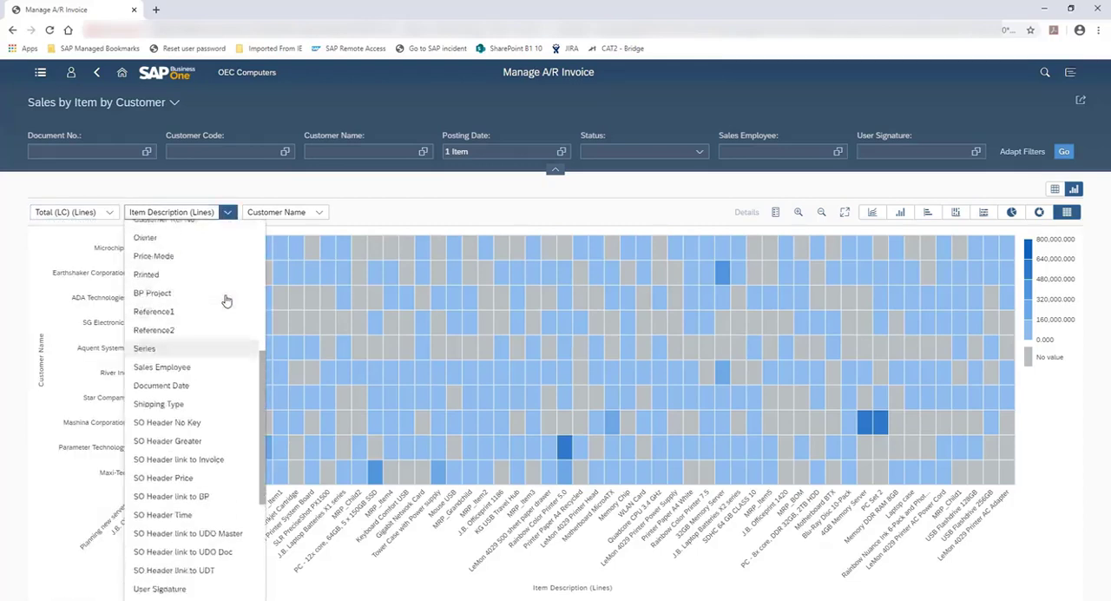
pyautogui.scroll(-1, 224, 302)
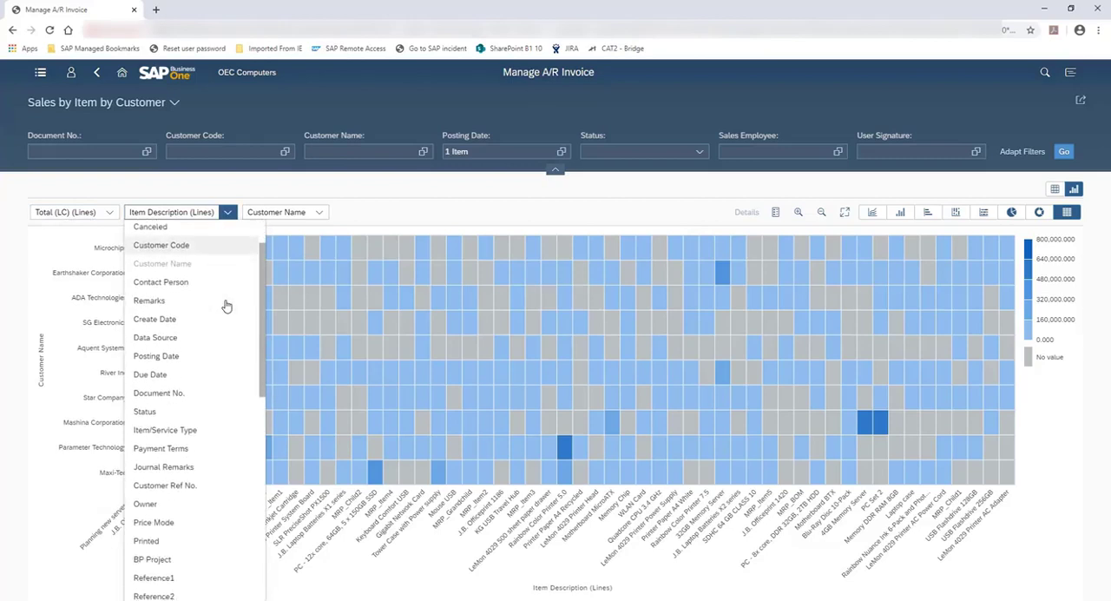
pyautogui.scroll(-5, 224, 306)
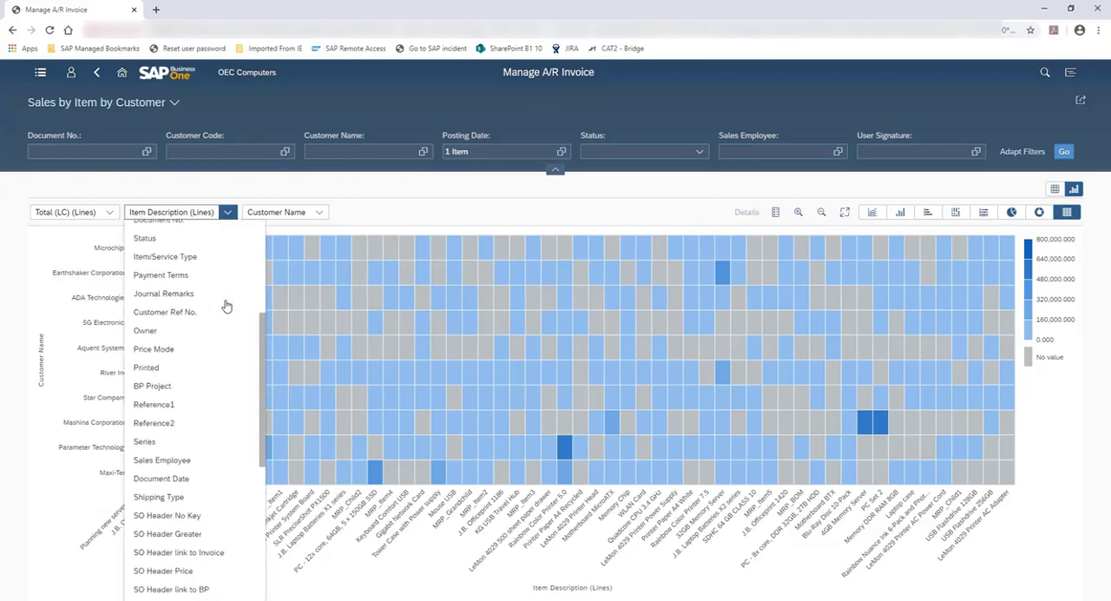
pyautogui.scroll(-3, 224, 306)
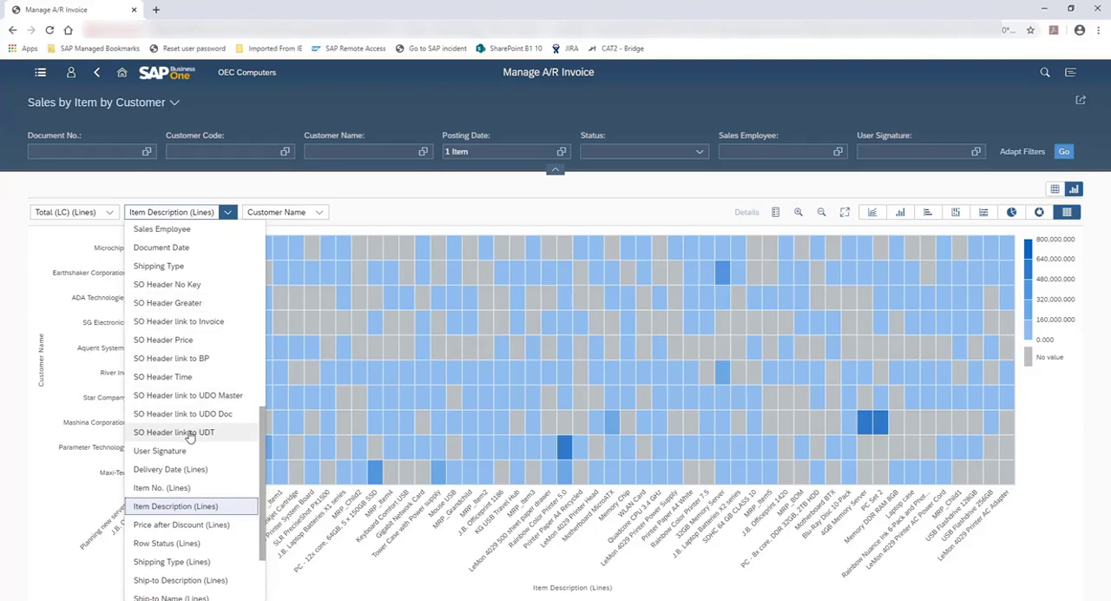
pyautogui.scroll(-3, 219, 451)
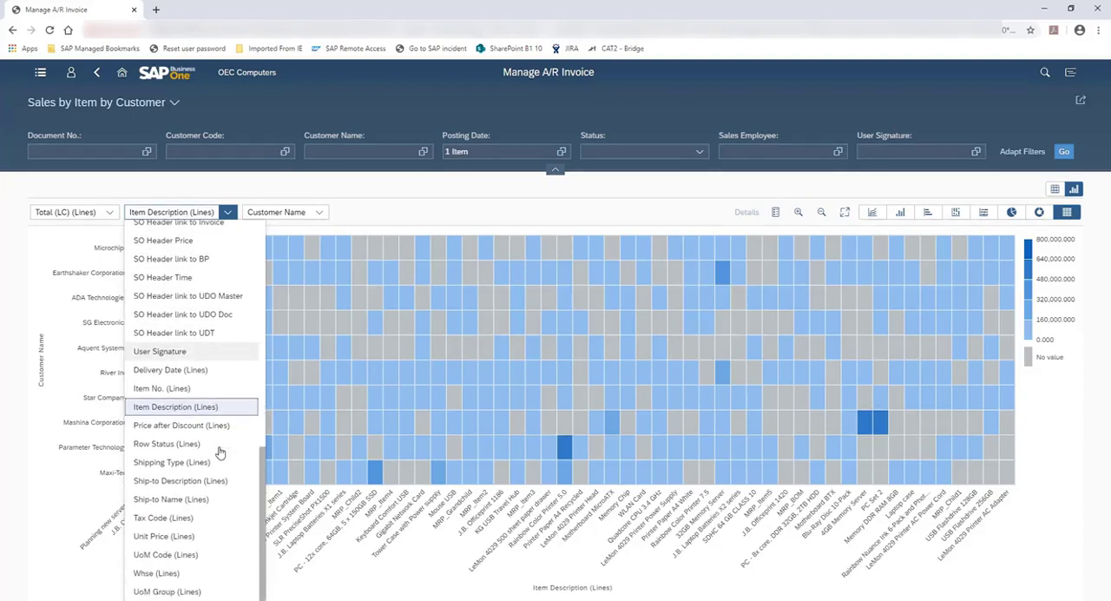
# Step: Review the fields available for the chart's second dimension and the condition set in the Posting Date filter
pyautogui.click(320, 213)
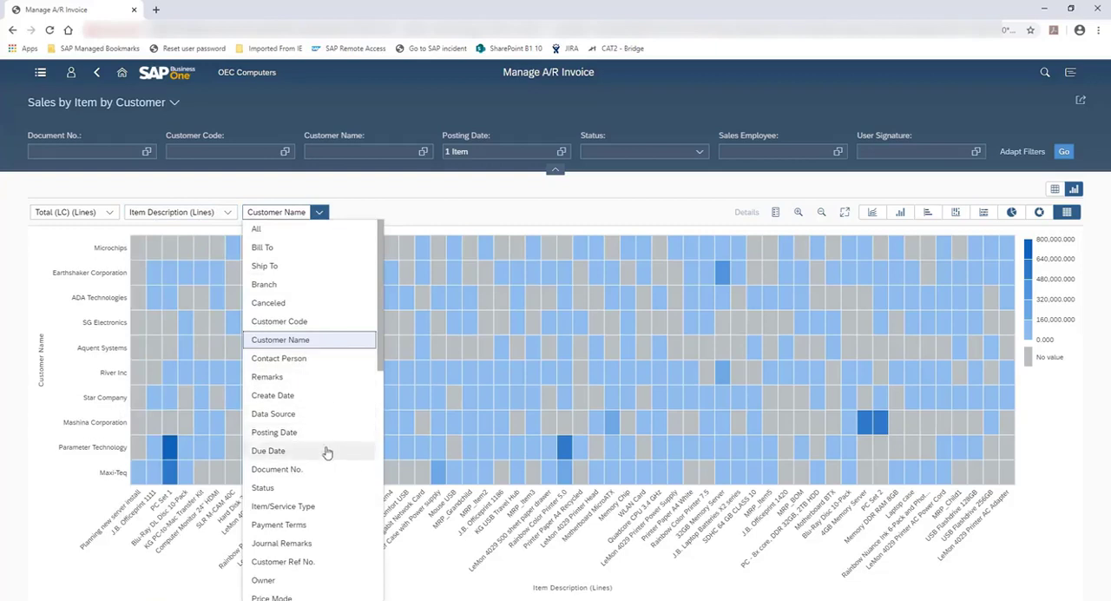
pyautogui.scroll(-4, 325, 452)
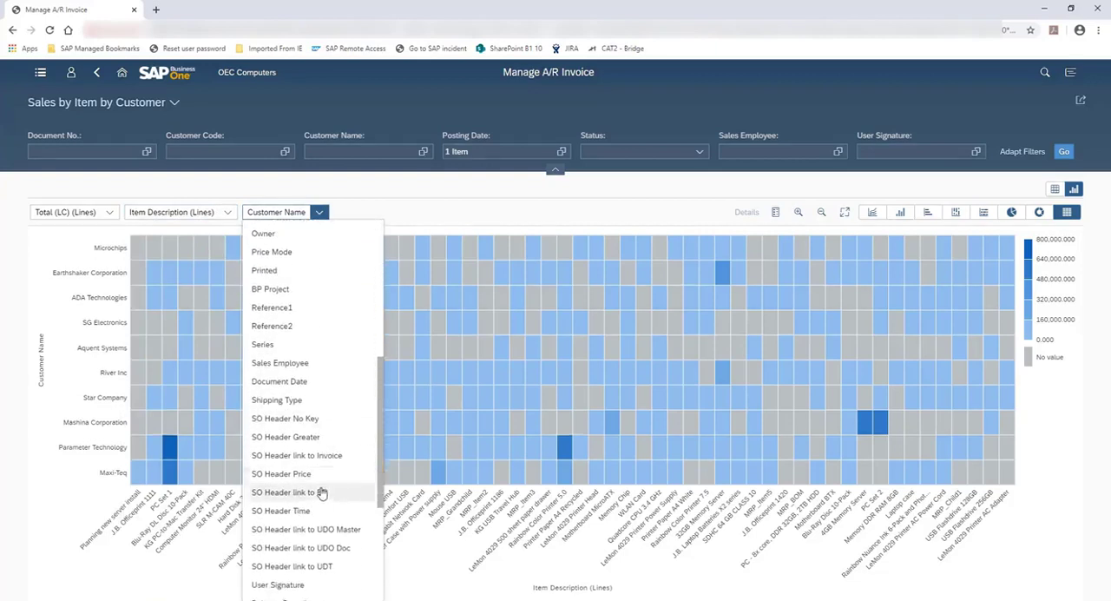
pyautogui.scroll(-3, 321, 492)
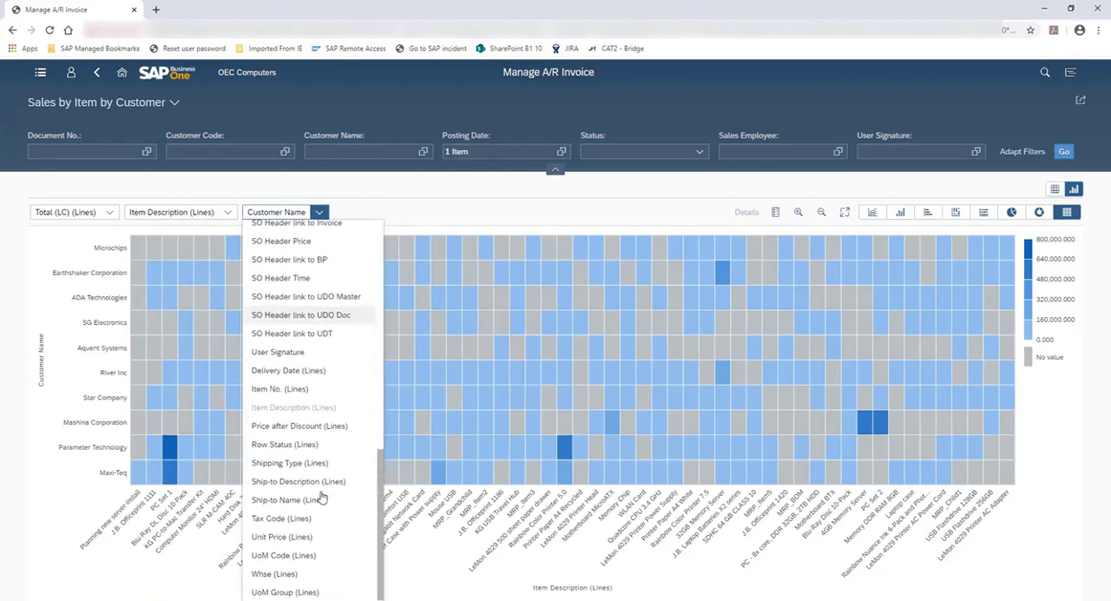
pyautogui.click(380, 209)
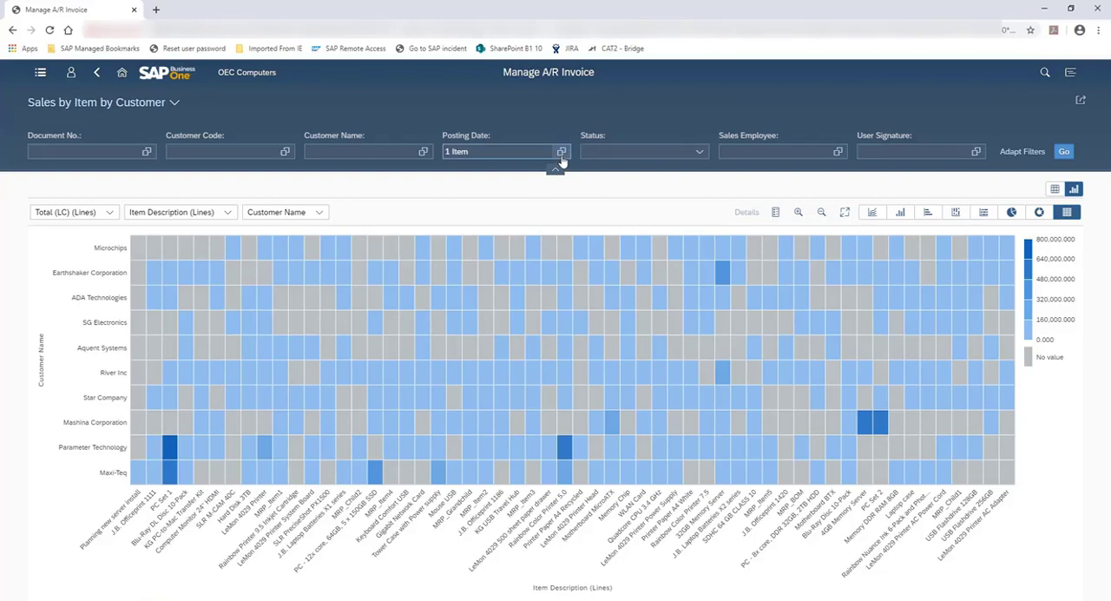
pyautogui.click(457, 151)
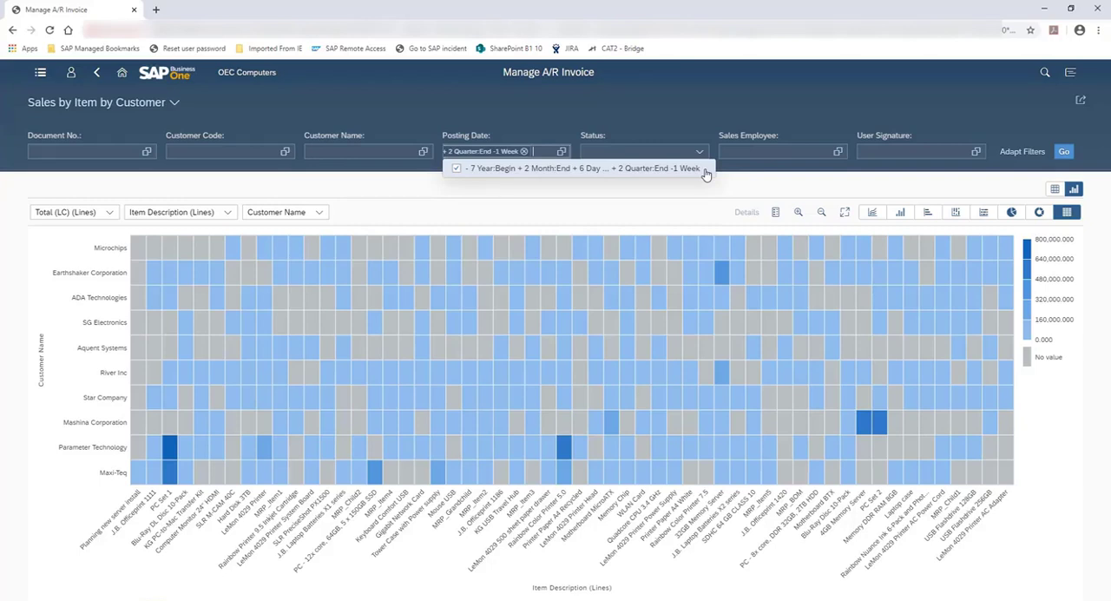
pyautogui.click(839, 193)
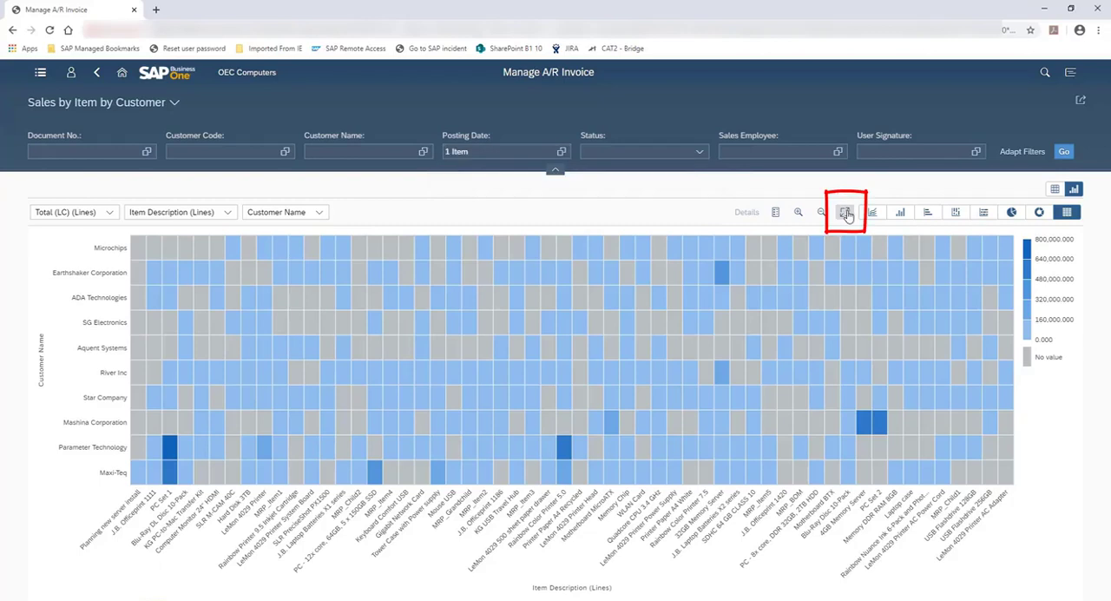
# Step: Show the sales chart in full screen as a stacked column chart
pyautogui.click(847, 213)
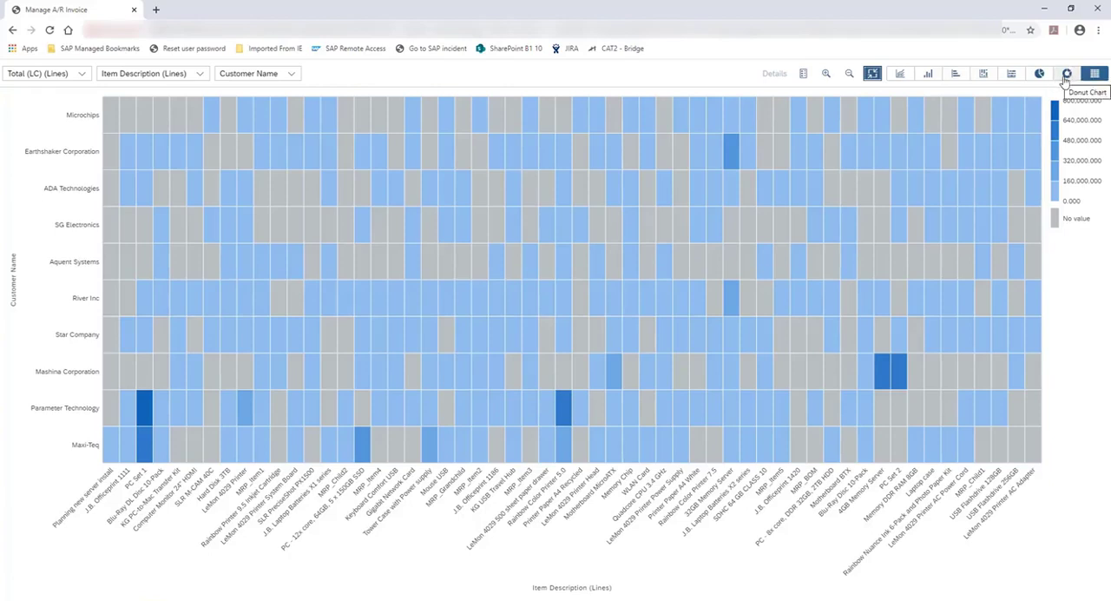
pyautogui.click(983, 74)
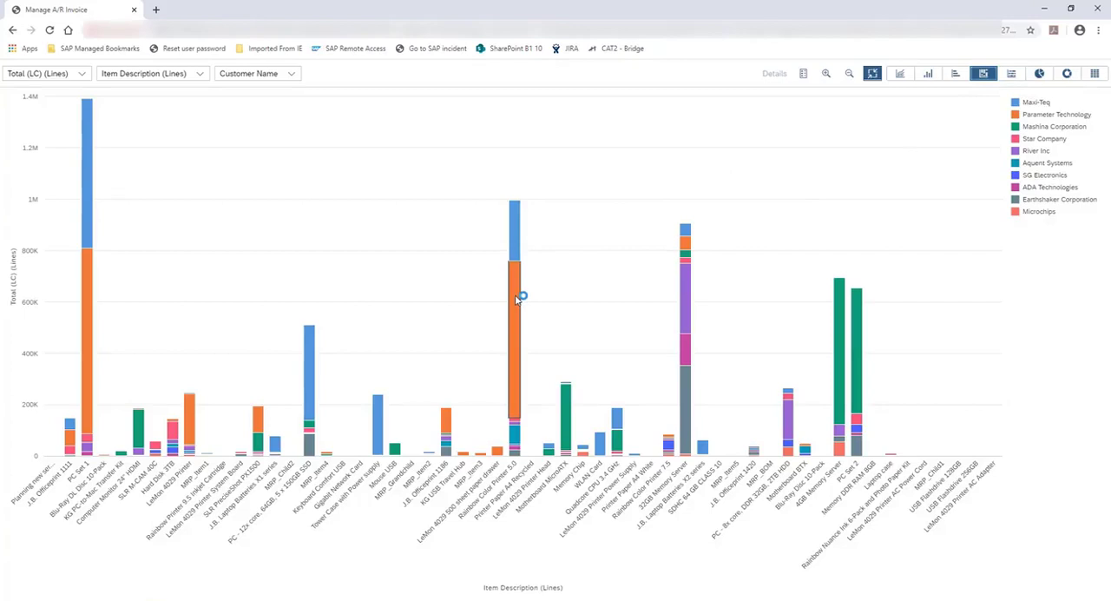
# Step: Select the Maxi-Teq segment of the Rainbow Color Printer 5.0 column and view its details
pyautogui.moveTo(516, 299)
pyautogui.click(516, 223)
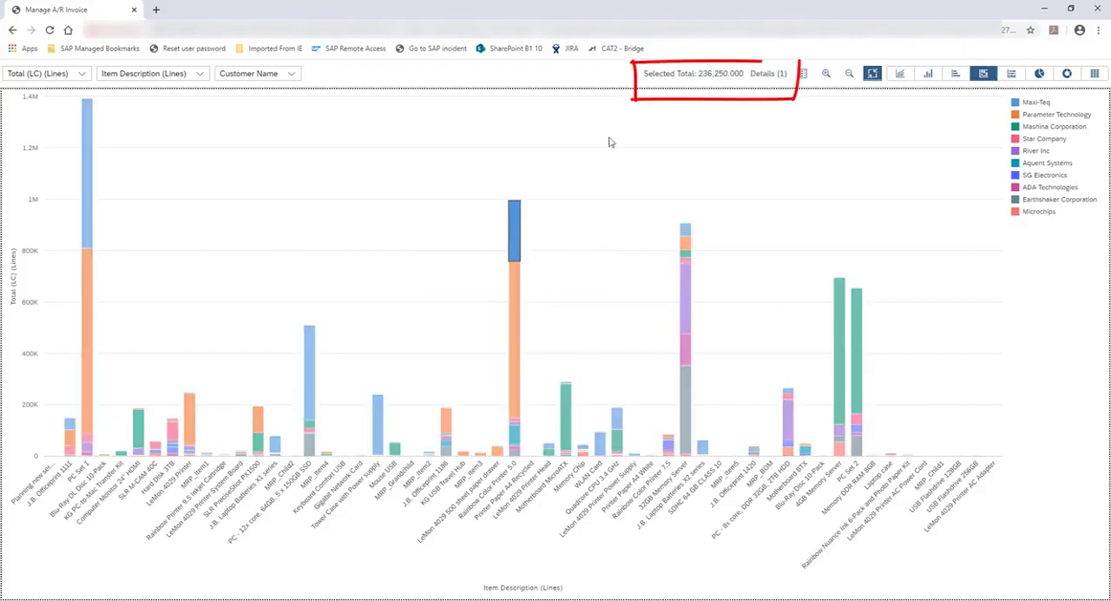
pyautogui.click(764, 75)
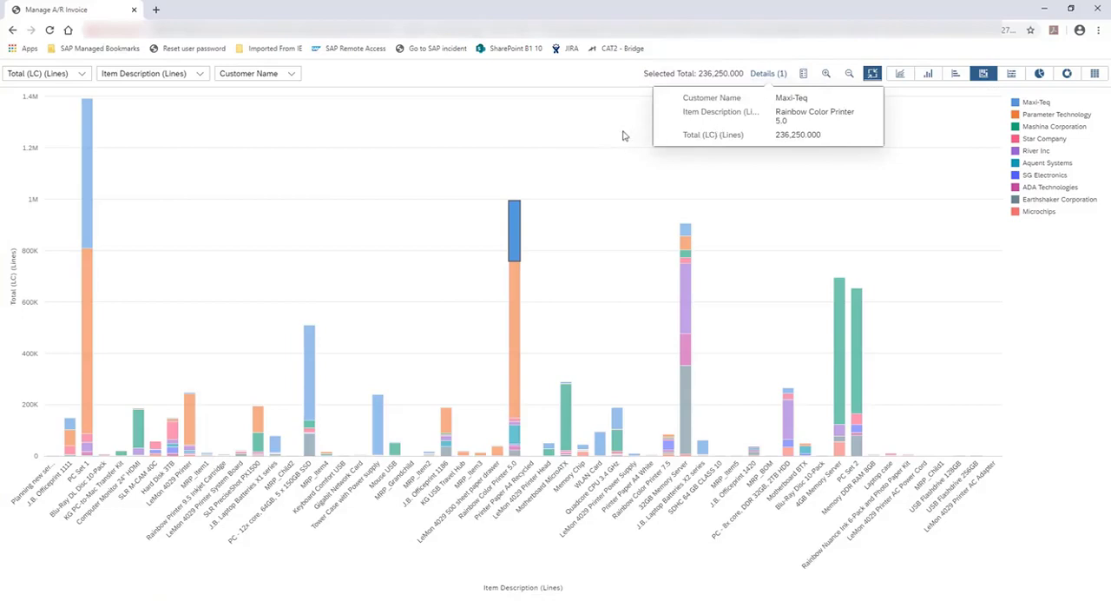
pyautogui.click(598, 78)
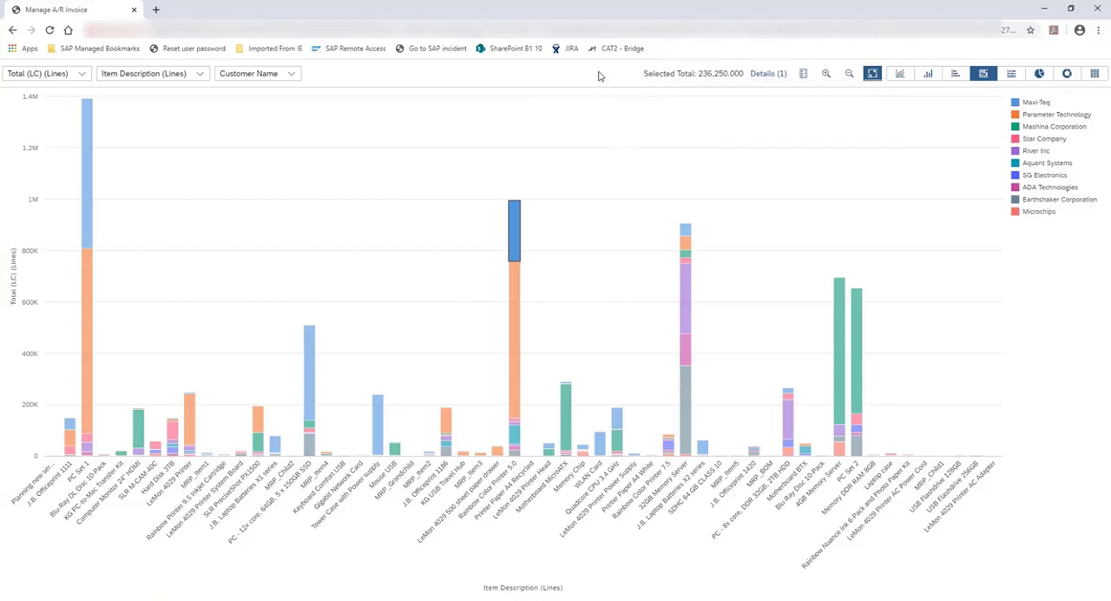
# Step: Clear the segment selection and select the entire Rainbow Color Printer 5.0 column for all customers
pyautogui.click(628, 171)
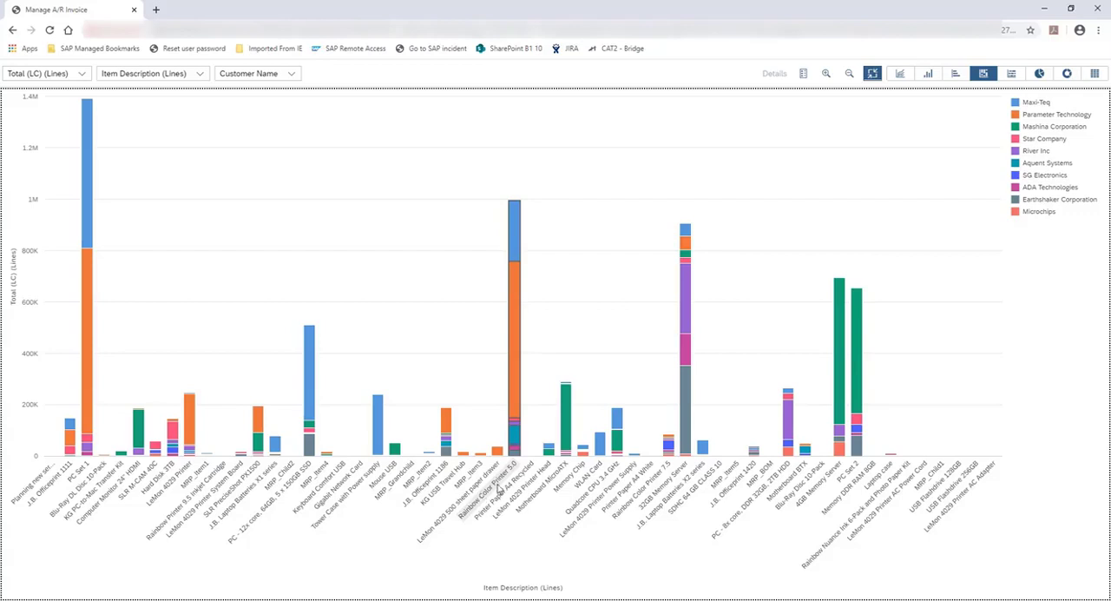
pyautogui.click(506, 480)
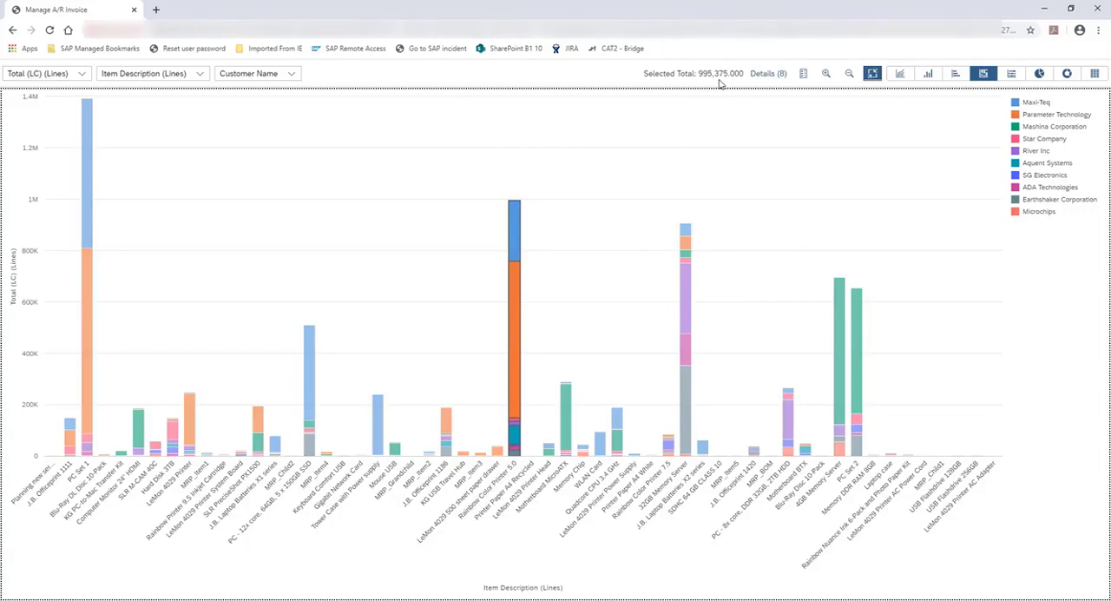
# Step: Review the per-customer details of the selected Rainbow Color Printer 5.0 column down to the last entry, and clear the selection
pyautogui.click(775, 77)
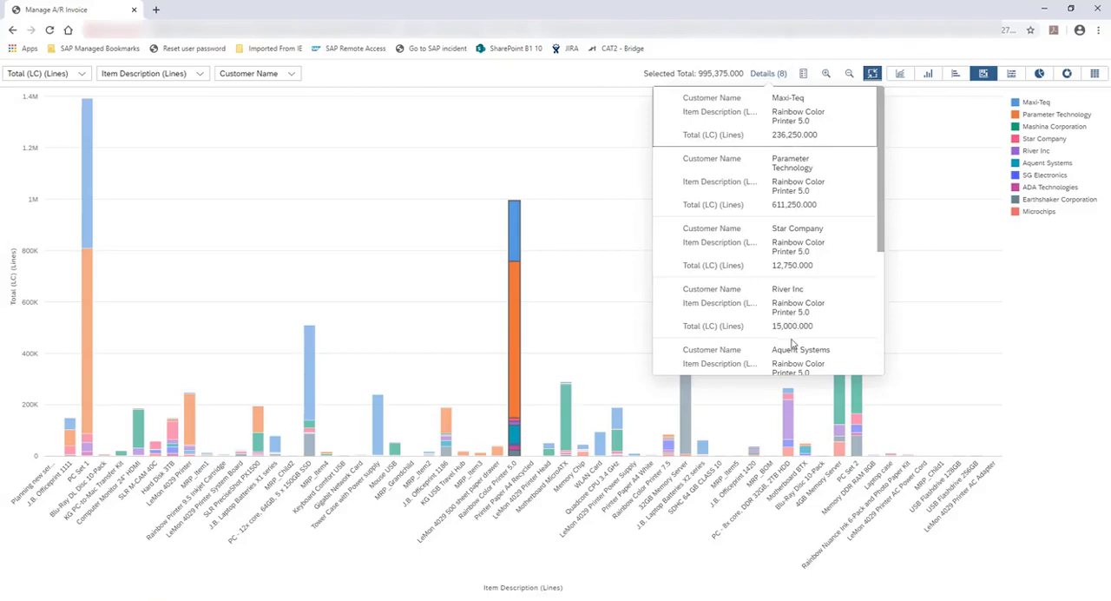
pyautogui.scroll(-5, 792, 345)
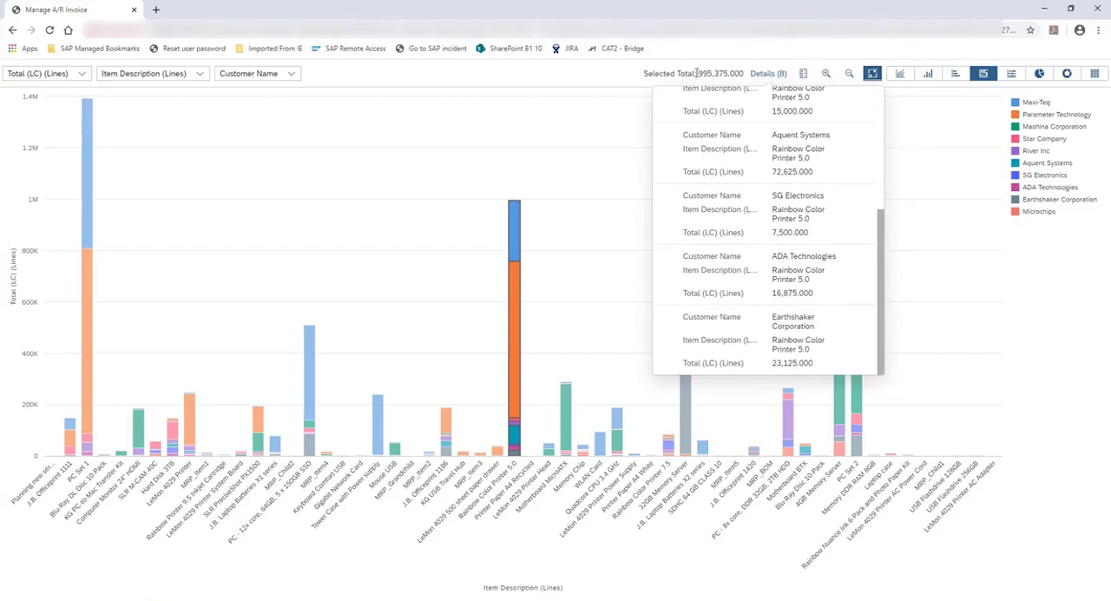
pyautogui.click(611, 76)
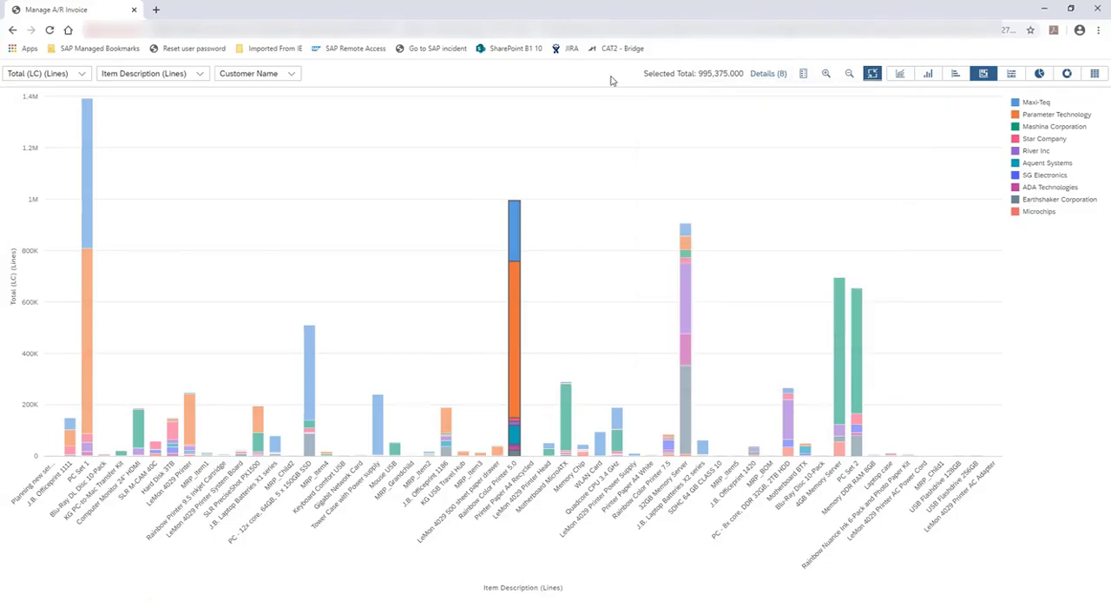
pyautogui.click(598, 139)
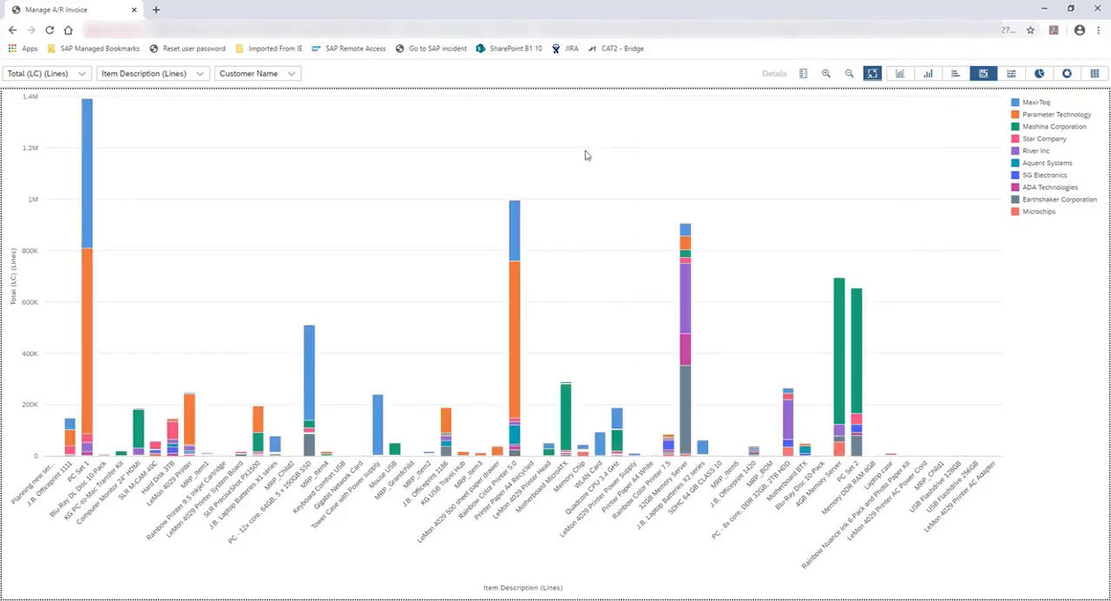
# Step: Select the block of neighbouring columns ending at Rainbow Color Printer 5.0, then all Parameter Technology segments, clearing each selection
pyautogui.moveTo(540, 186); pyautogui.dragTo(359, 475)
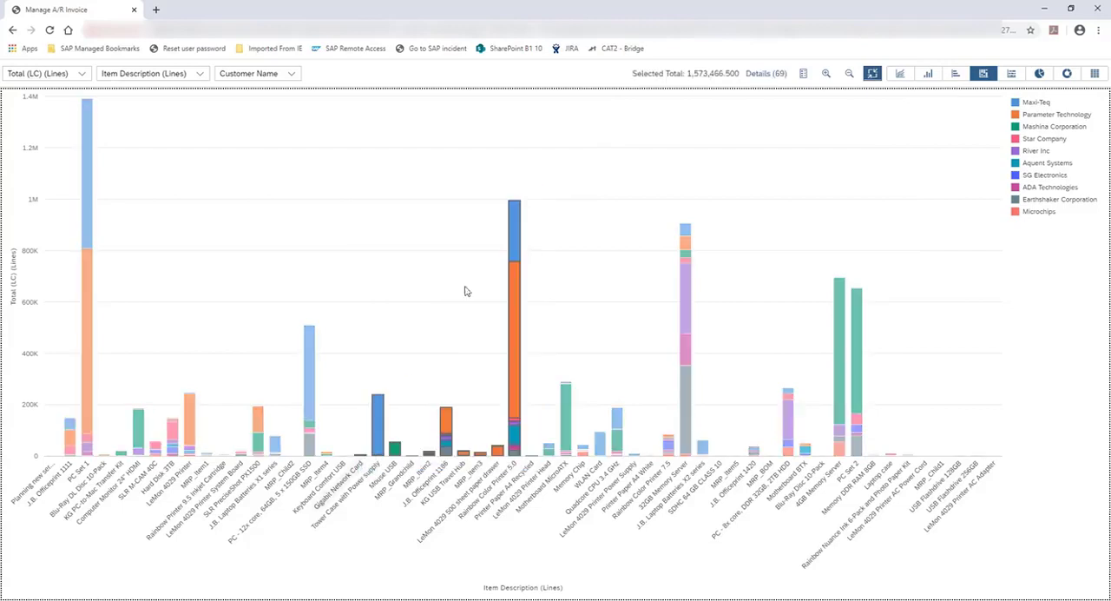
pyautogui.click(765, 139)
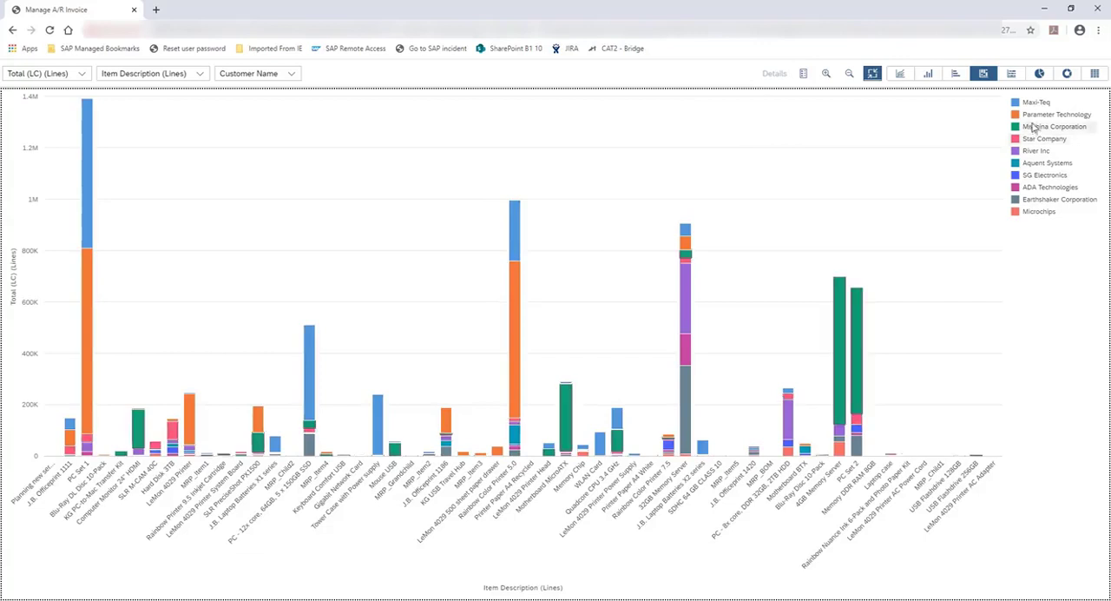
pyautogui.click(1032, 116)
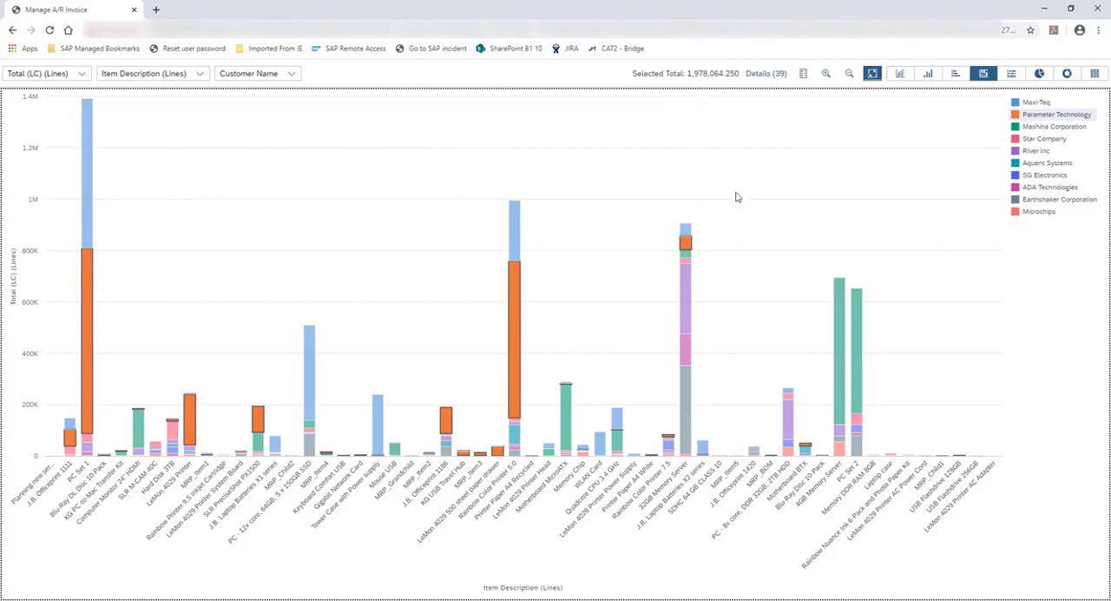
pyautogui.click(731, 164)
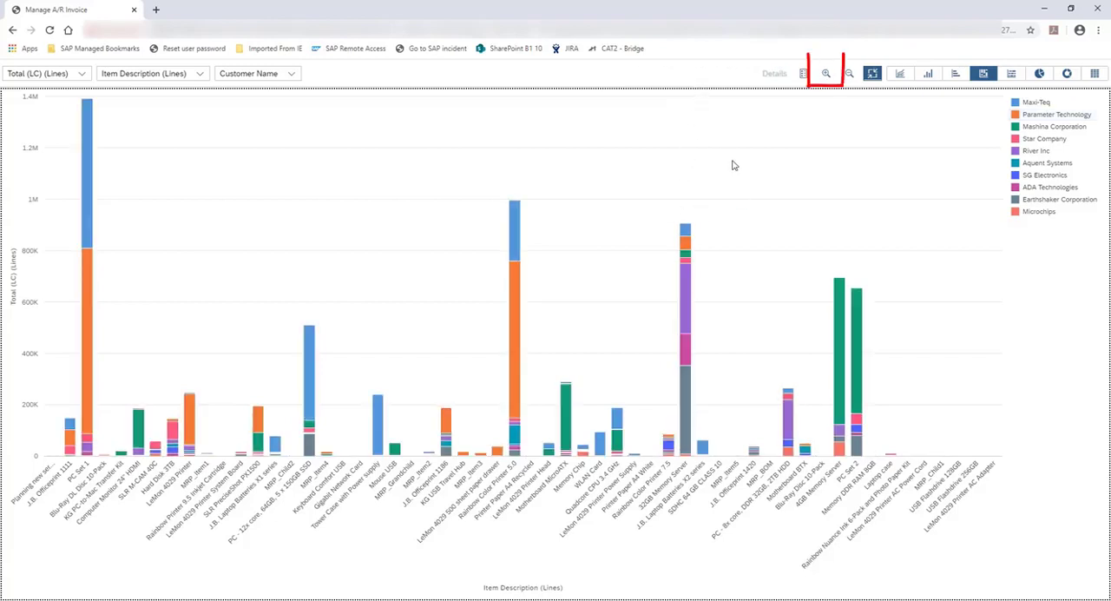
# Step: Zoom in on the item columns around Rainbow Color Printer 5.0 and zoom back out to the full range of items
pyautogui.click(825, 74)
pyautogui.click(826, 75)
pyautogui.click(825, 75)
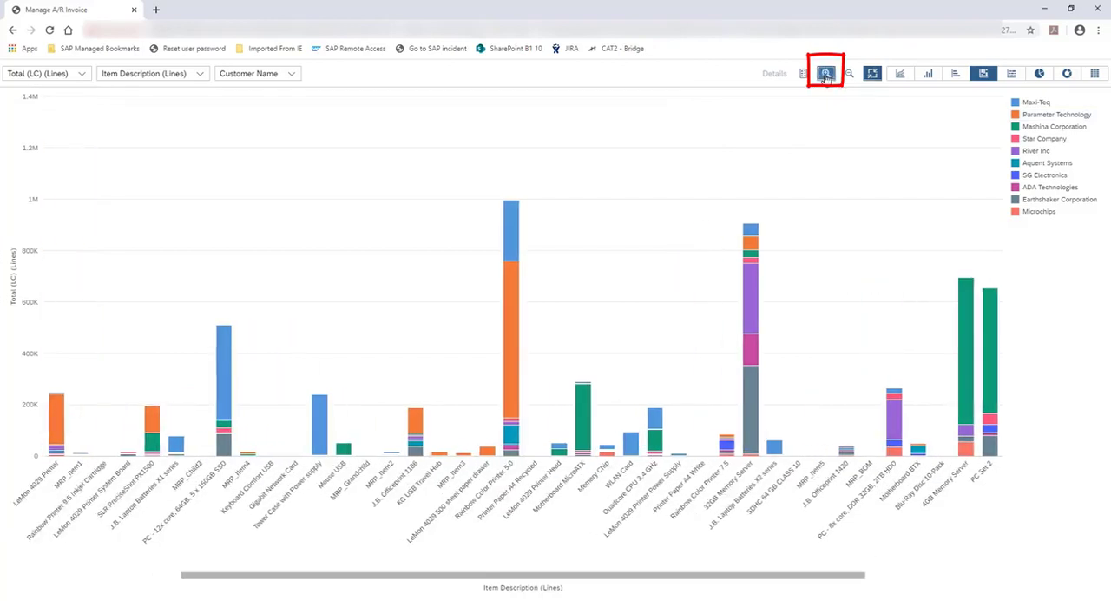
pyautogui.click(825, 77)
pyautogui.click(826, 77)
pyautogui.click(825, 76)
pyautogui.click(826, 77)
pyautogui.click(825, 76)
pyautogui.click(825, 76)
pyautogui.click(826, 76)
pyautogui.click(825, 76)
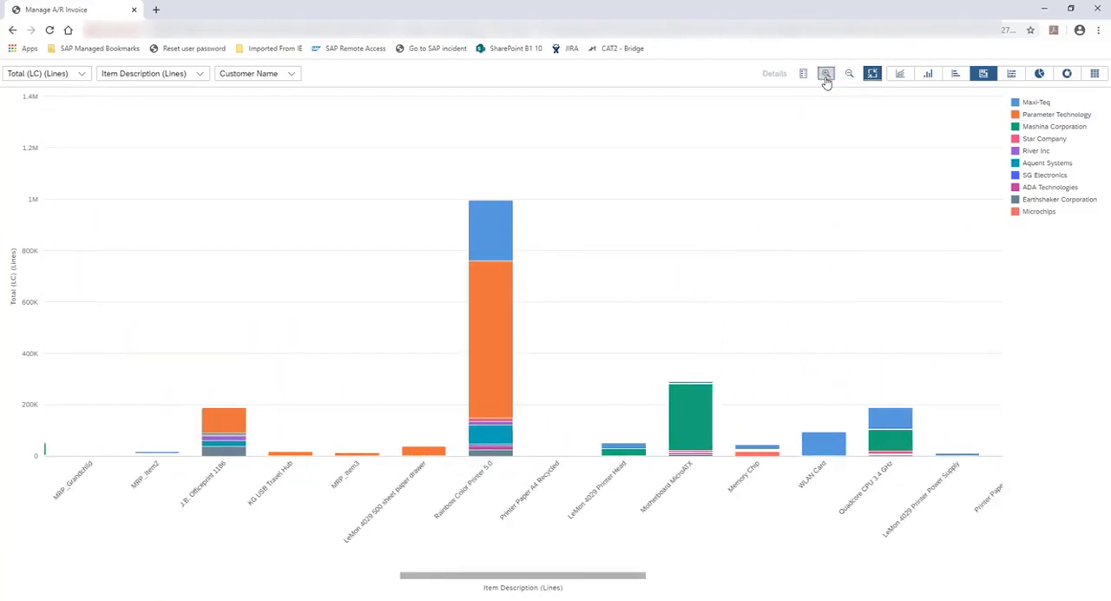
pyautogui.click(825, 76)
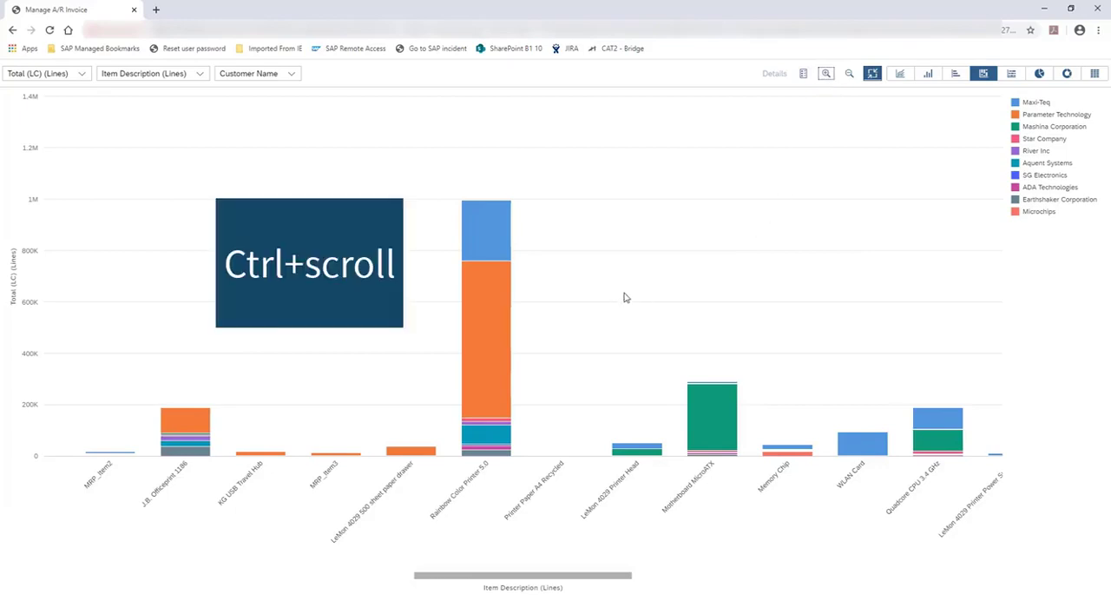
pyautogui.scroll(-2, 615, 294)
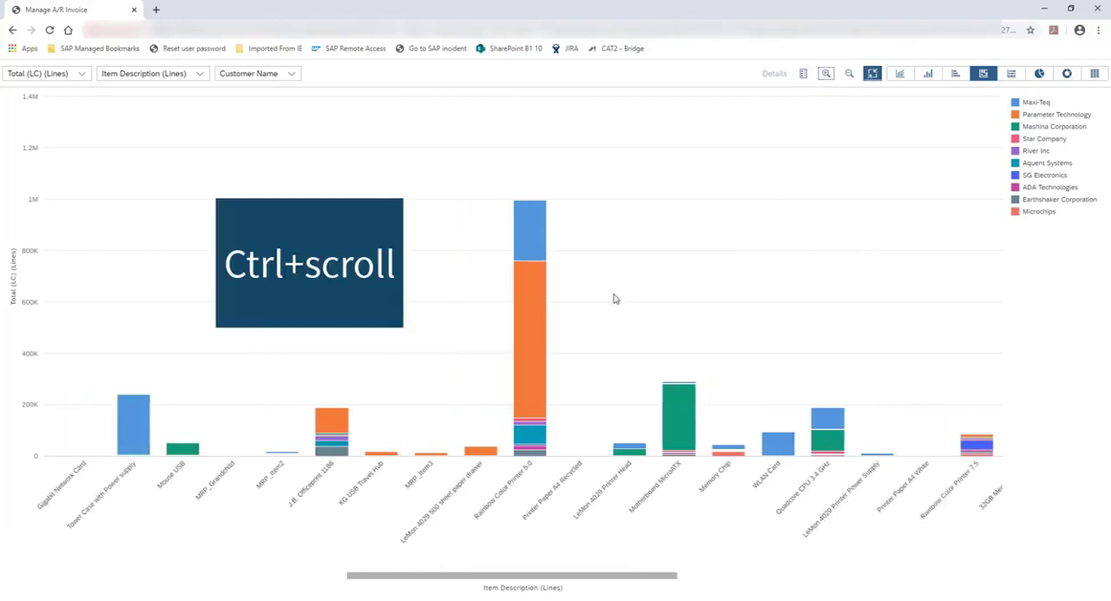
pyautogui.scroll(-1, 520, 318)
pyautogui.scroll(-3, 186, 334)
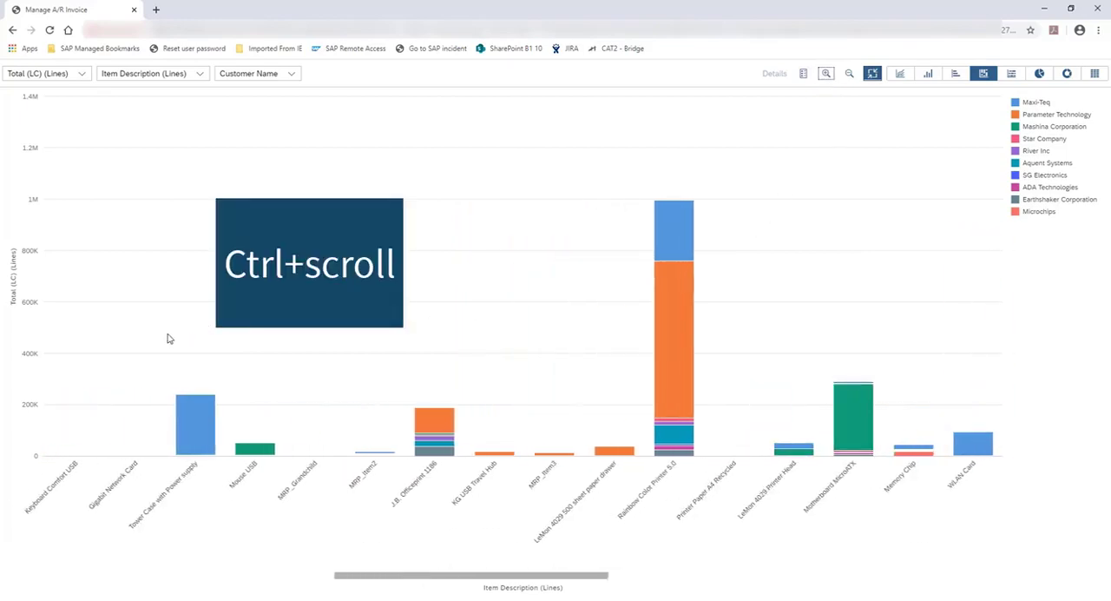
pyautogui.scroll(-3, 246, 354)
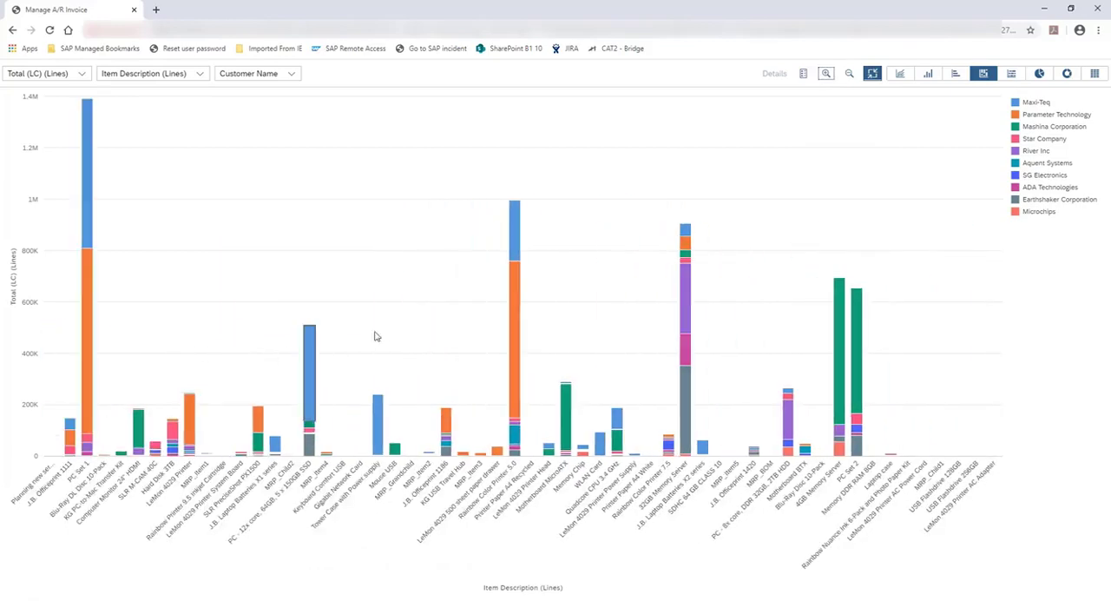
# Step: Magnify the 4GB Memory Server and PC Set 2 columns, move back along the item axis, and return to the complete chart
pyautogui.scroll(5, 848, 326)
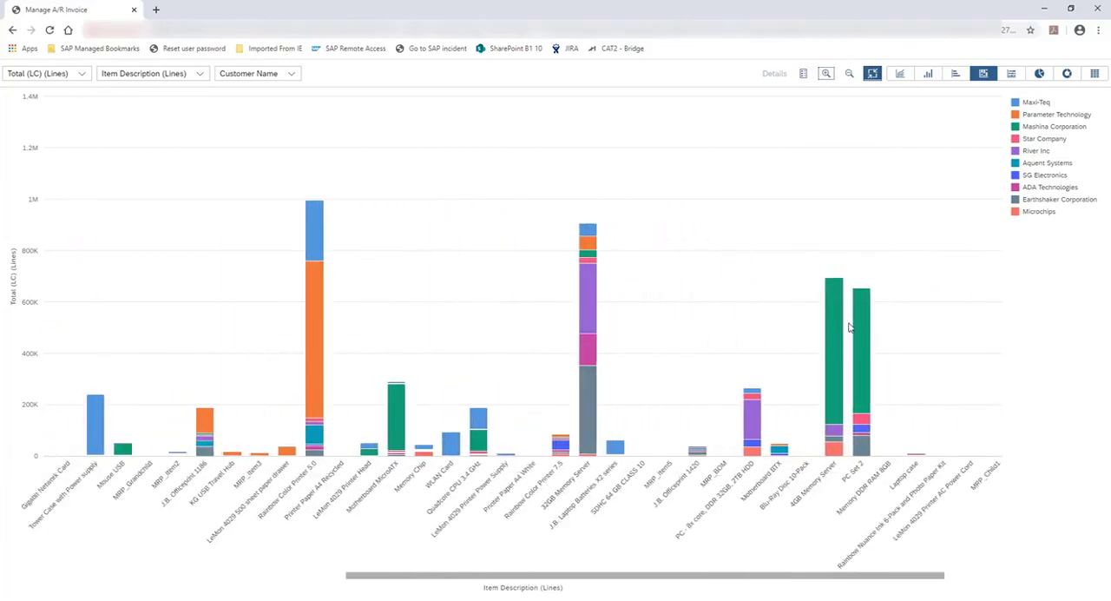
pyautogui.scroll(2, 848, 323)
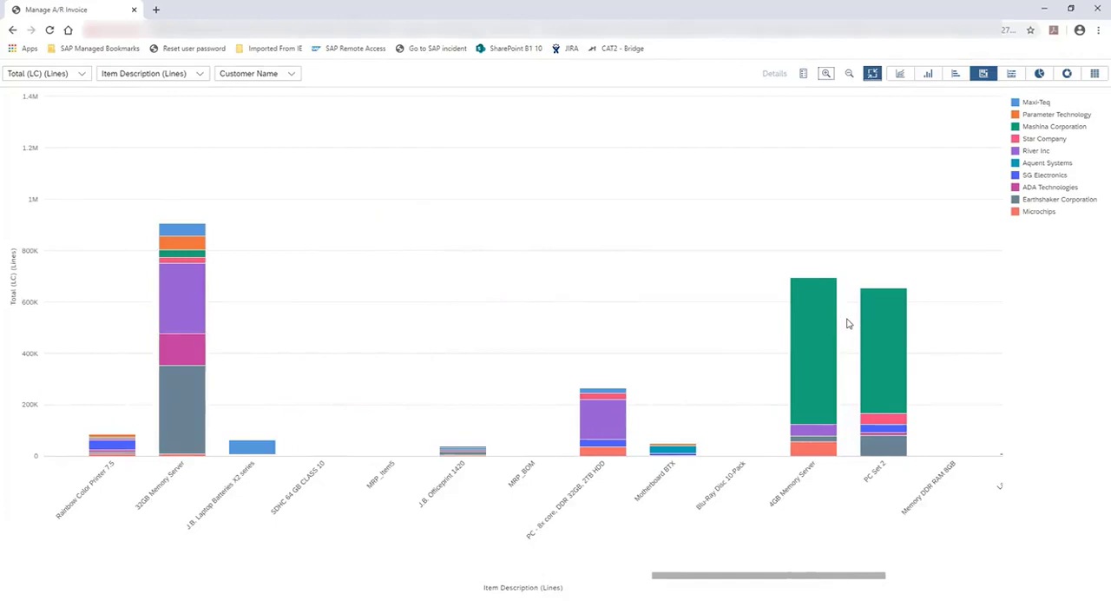
pyautogui.scroll(-3, 848, 323)
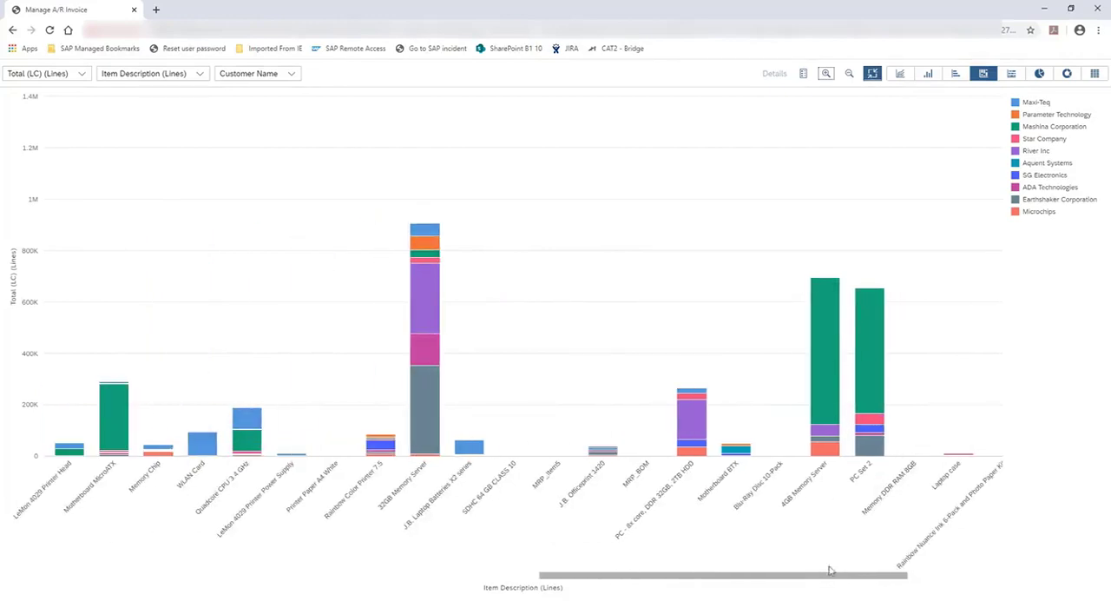
pyautogui.moveTo(818, 575); pyautogui.dragTo(634, 565)
pyautogui.scroll(-2, 615, 240)
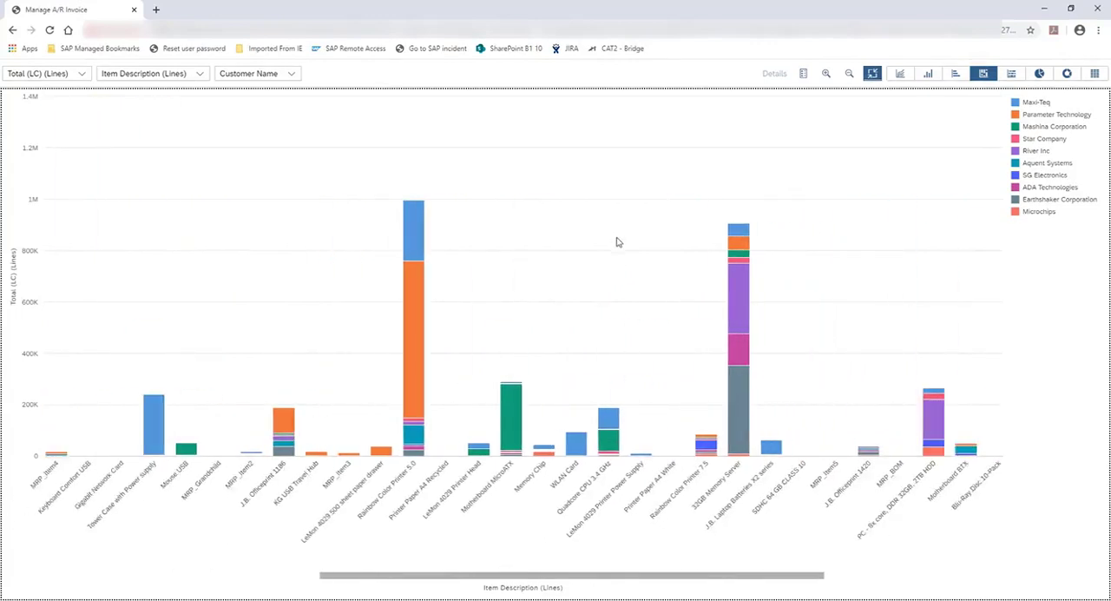
pyautogui.scroll(-4, 618, 243)
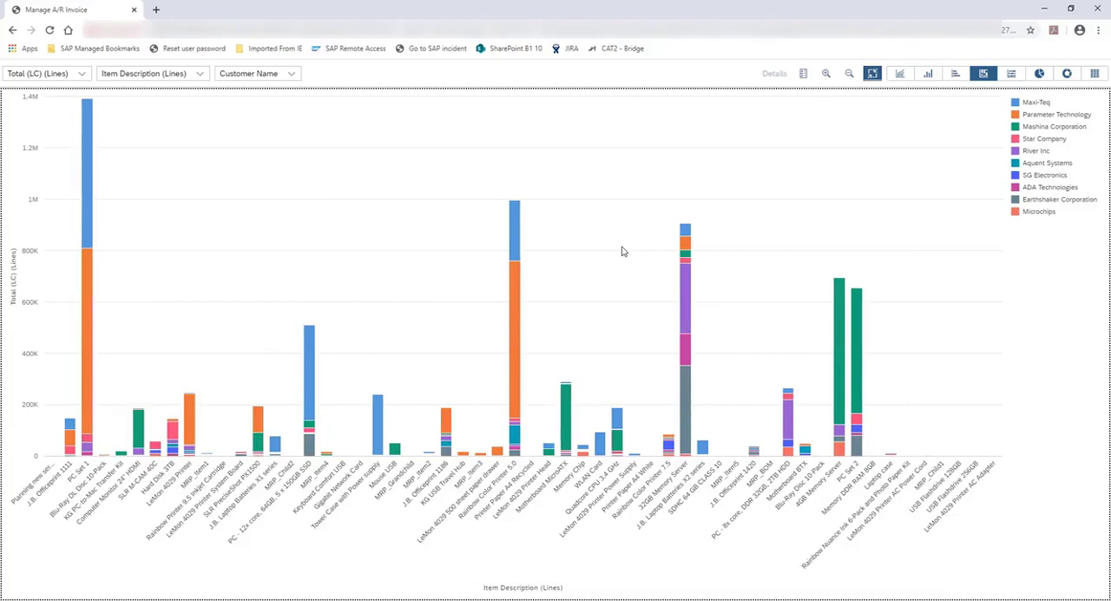
# Step: Exit the full-screen chart and start saving the view as a tile titled "Sales by Item by Customer"
pyautogui.click(872, 74)
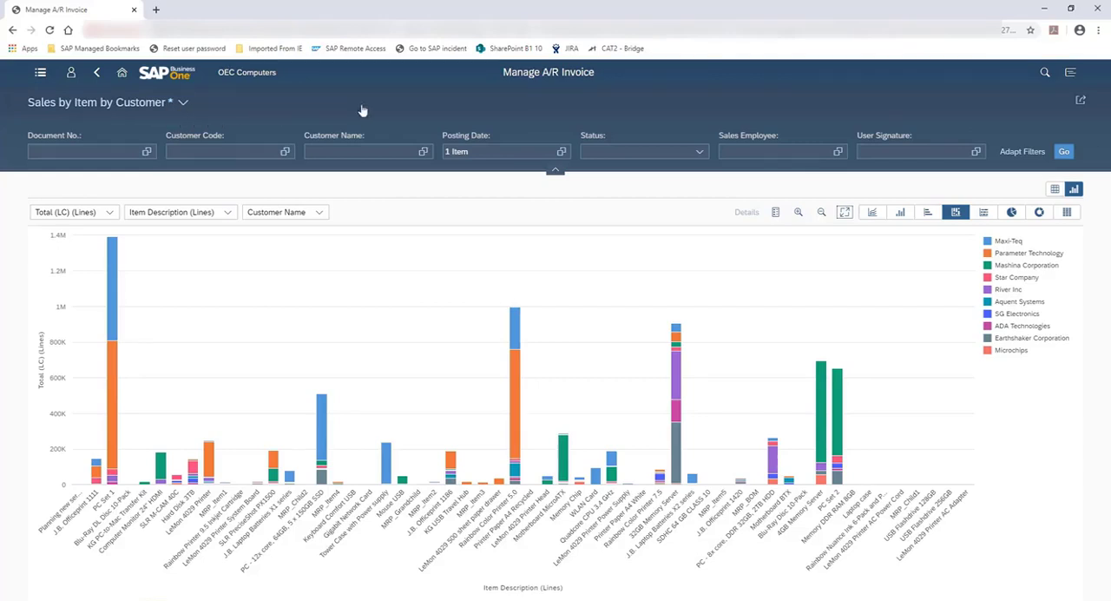
pyautogui.click(1079, 102)
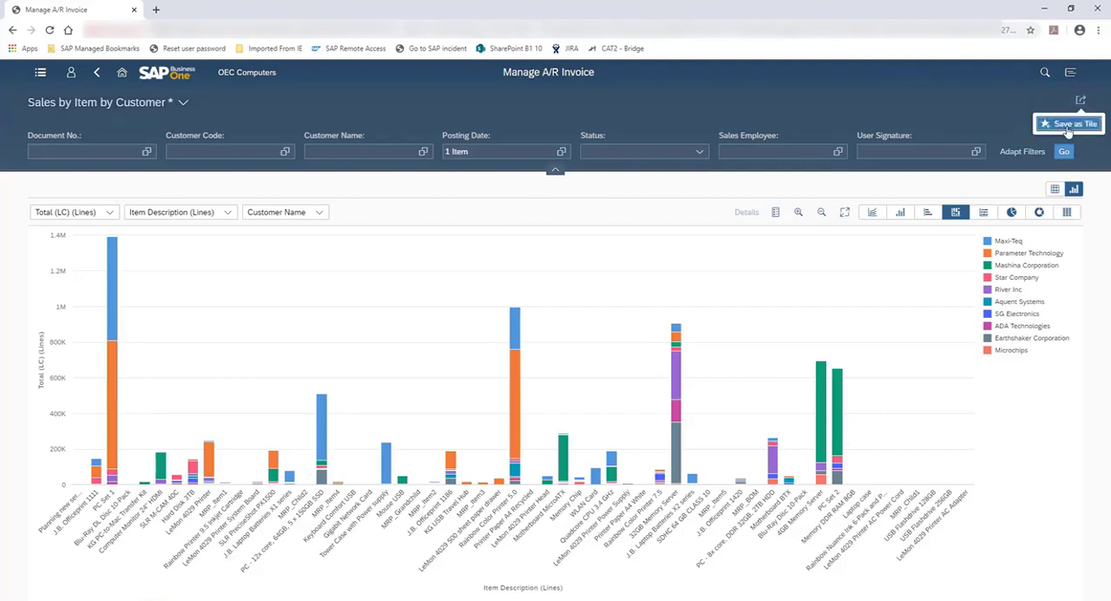
pyautogui.click(1068, 124)
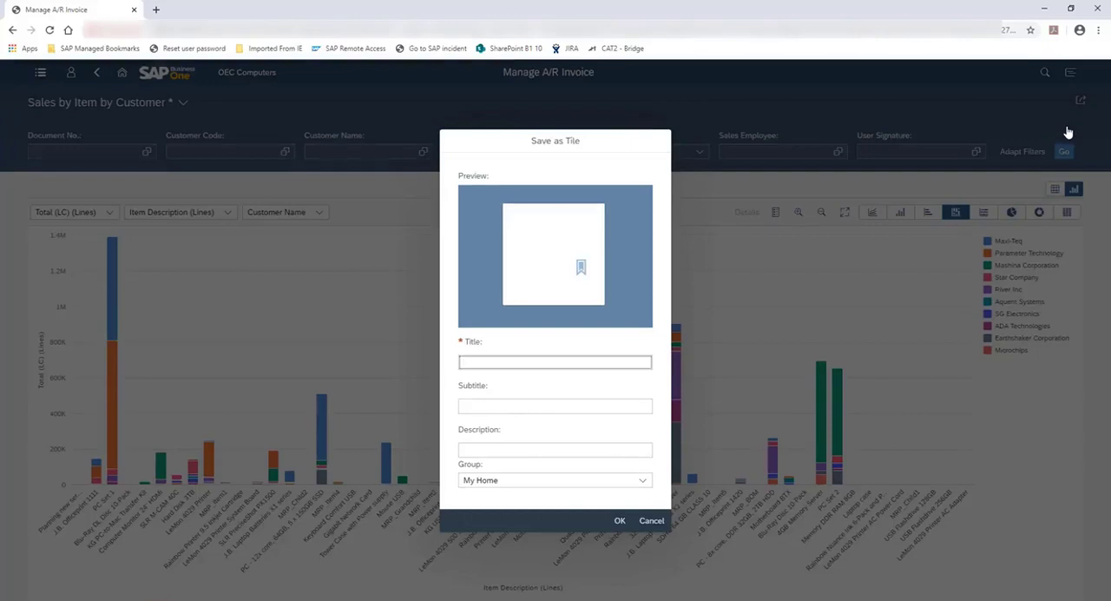
pyautogui.write('Sales by Item by Customer')
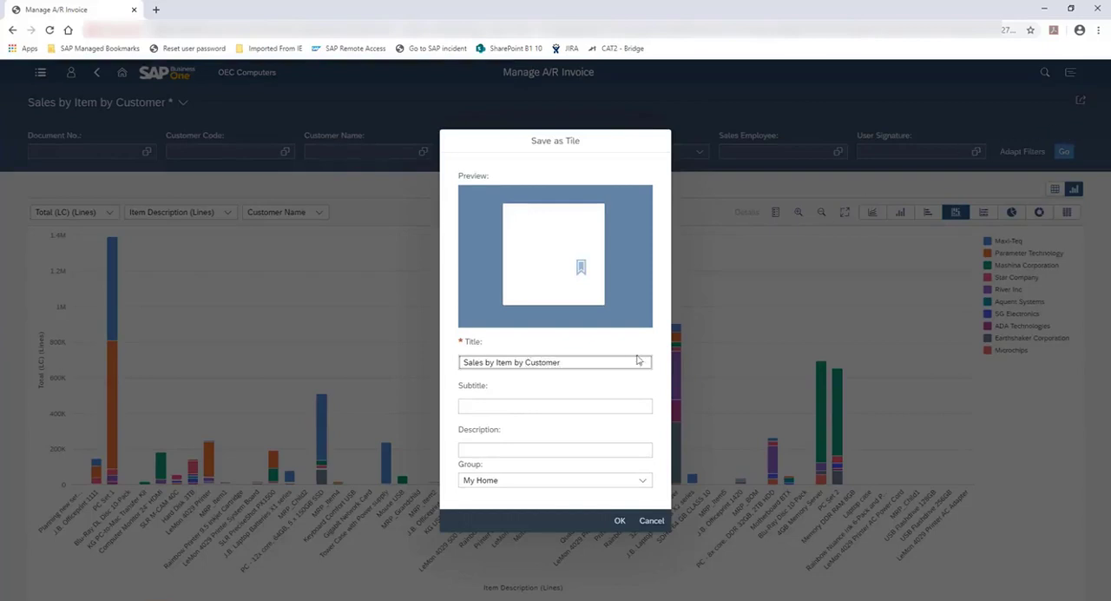
# Step: Describe the tile as "Stacked Column Chart", assign it to the My Home group and save it
pyautogui.click(571, 451)
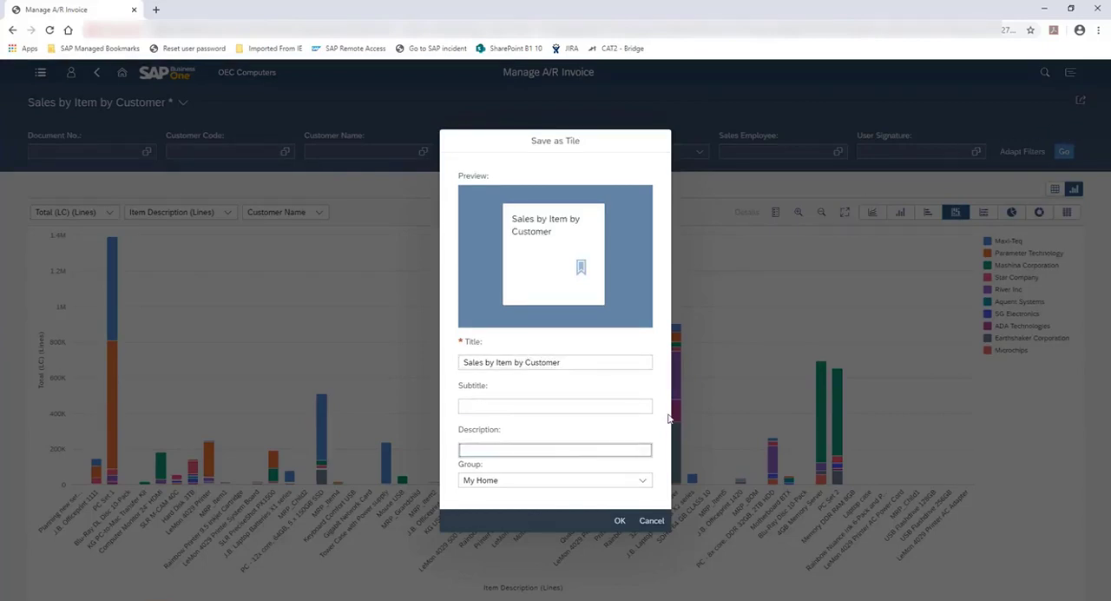
pyautogui.write('Stacked Column Chart')
pyautogui.click(643, 481)
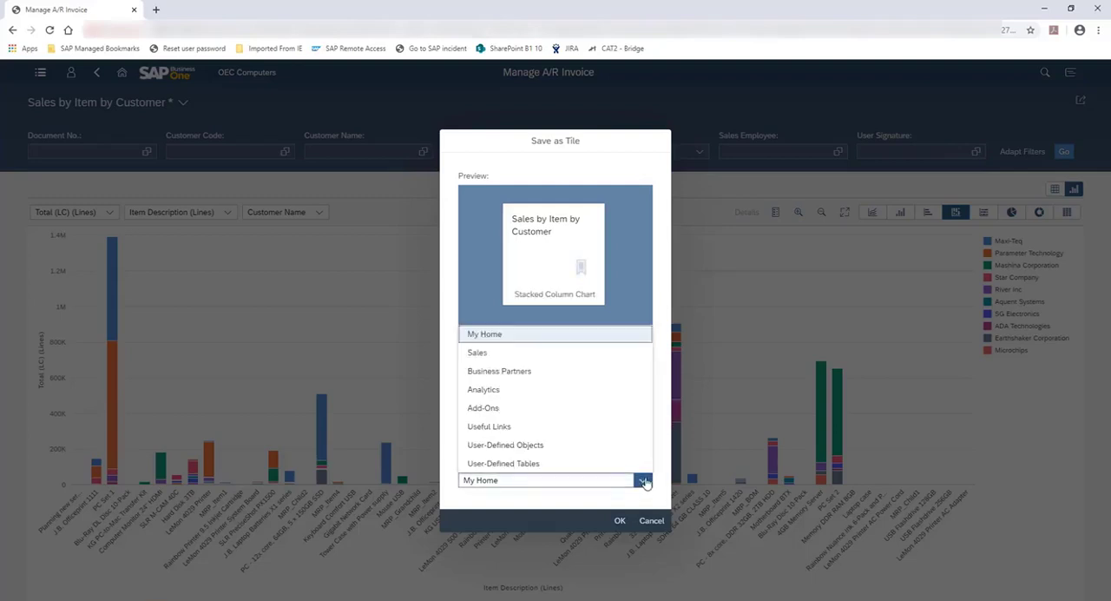
pyautogui.click(493, 335)
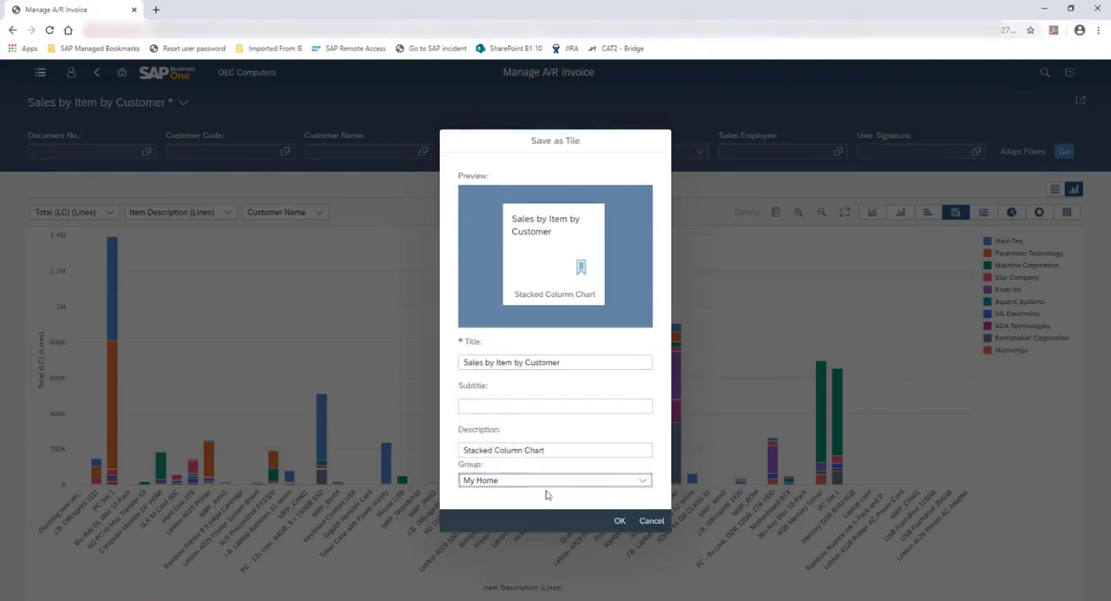
pyautogui.click(620, 520)
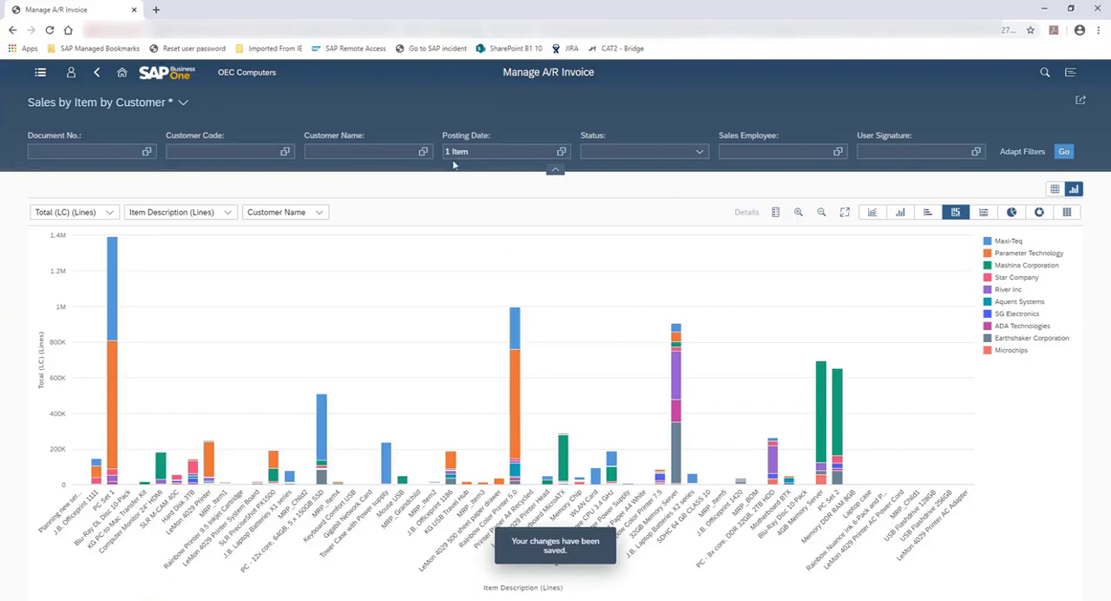
# Step: Return to the home page and open the Sales Analysis by Rows Chart from the Analytics group
pyautogui.click(121, 75)
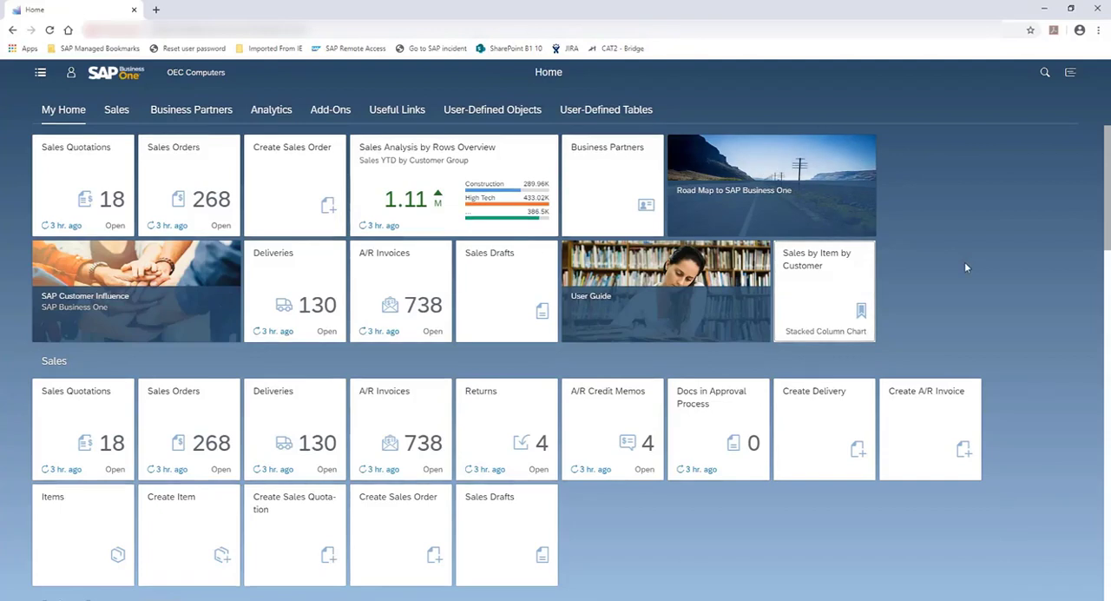
pyautogui.scroll(-5, 963, 267)
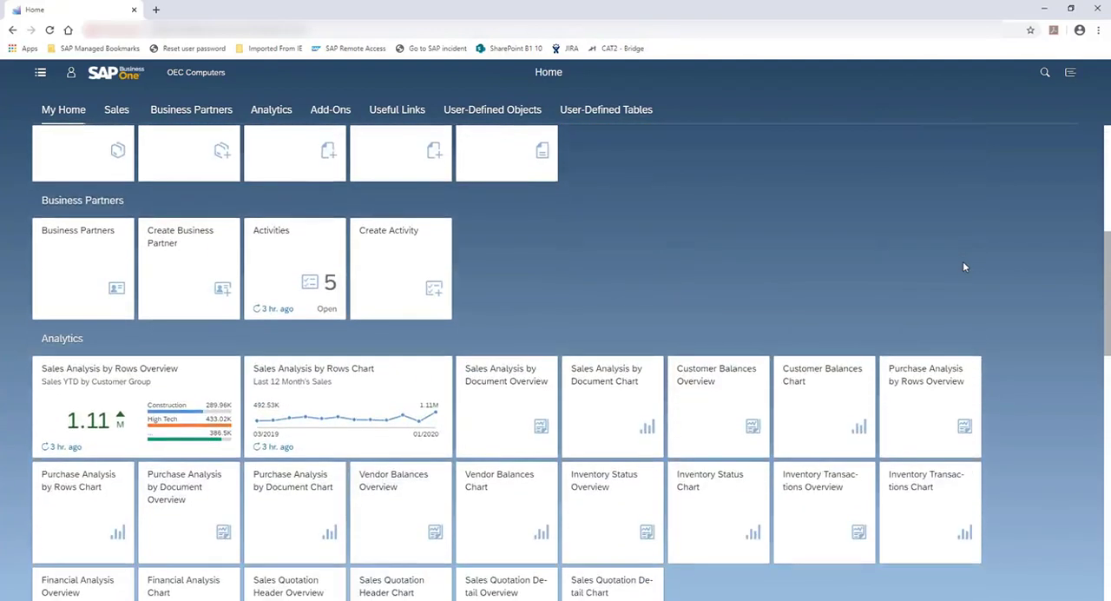
pyautogui.scroll(-3, 963, 267)
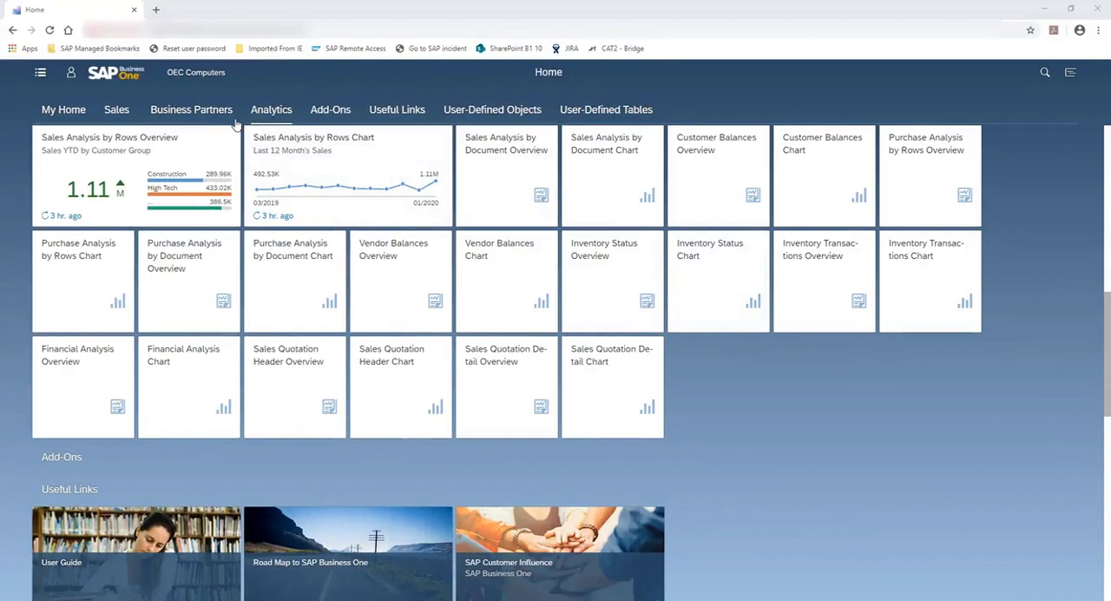
pyautogui.moveTo(278, 169)
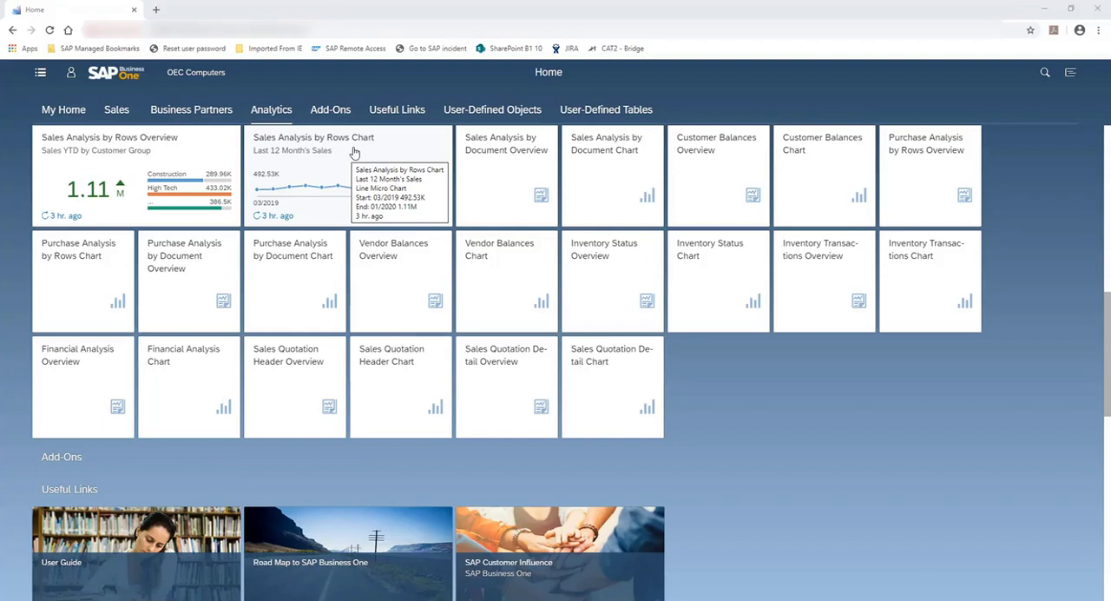
pyautogui.click(359, 156)
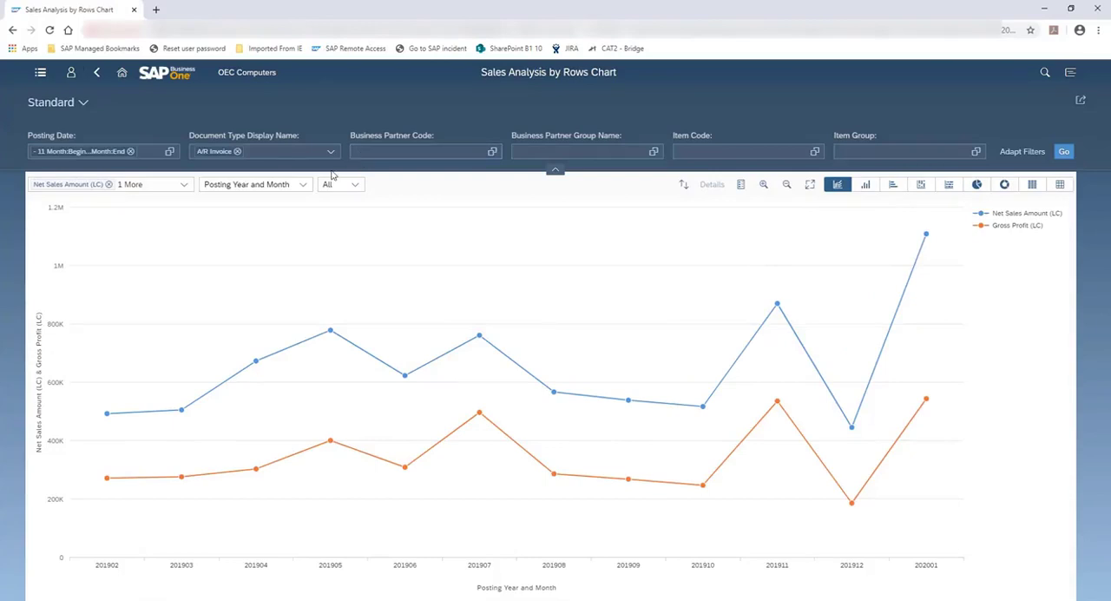
# Step: Remove Gross Profit (LC) from the chart's measures, keeping only Net Sales Amount (LC)
pyautogui.click(185, 186)
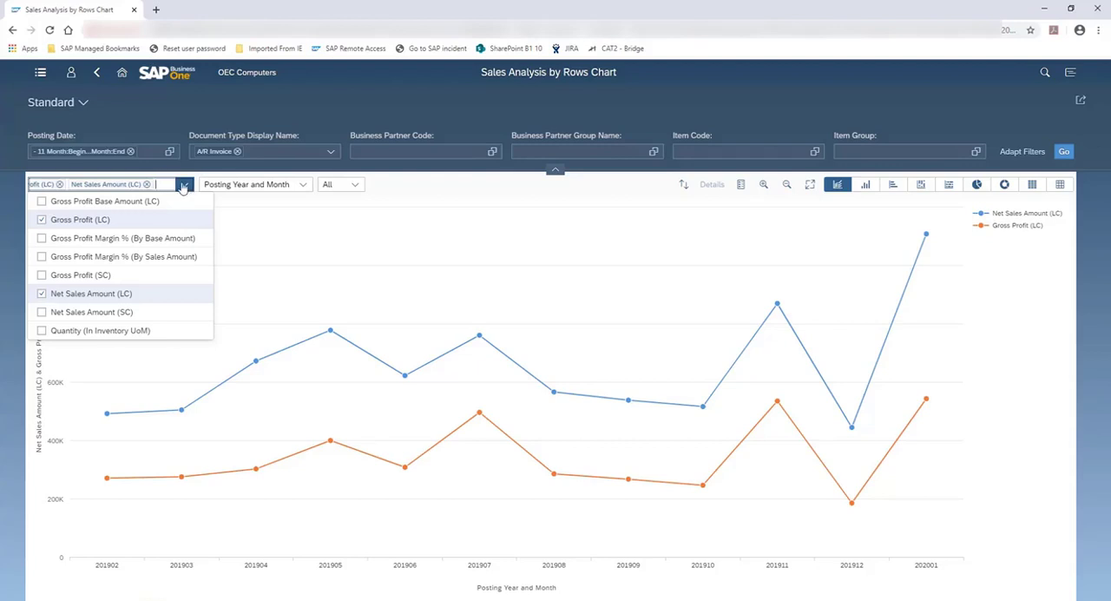
pyautogui.click(42, 219)
pyautogui.click(252, 231)
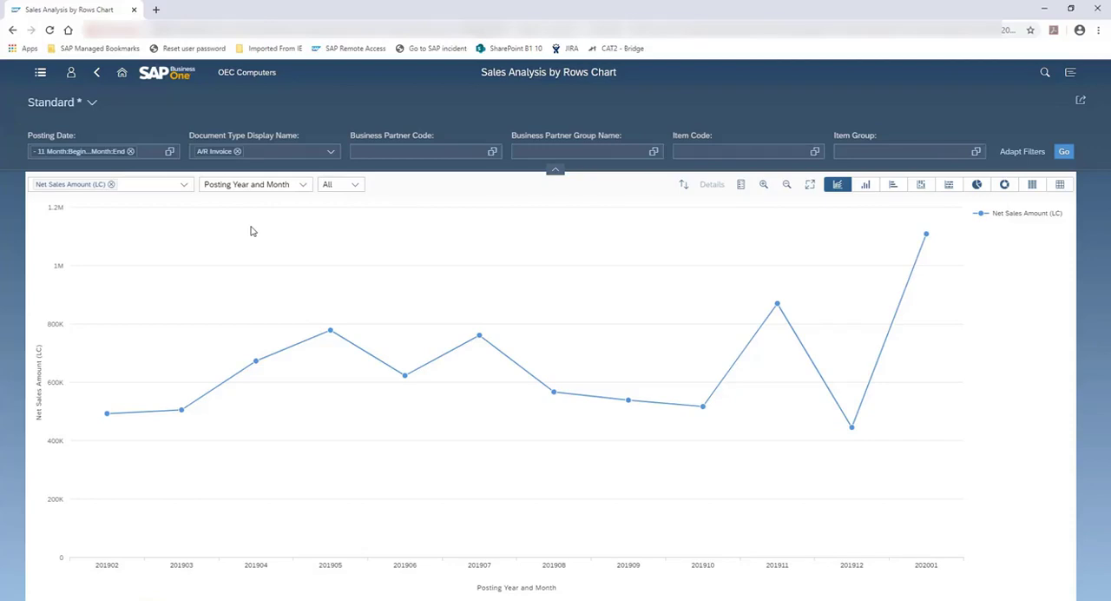
# Step: Browse the dimensions available for the chart's Posting Year and Month axis without choosing another one
pyautogui.click(304, 189)
pyautogui.scroll(8, 312, 270)
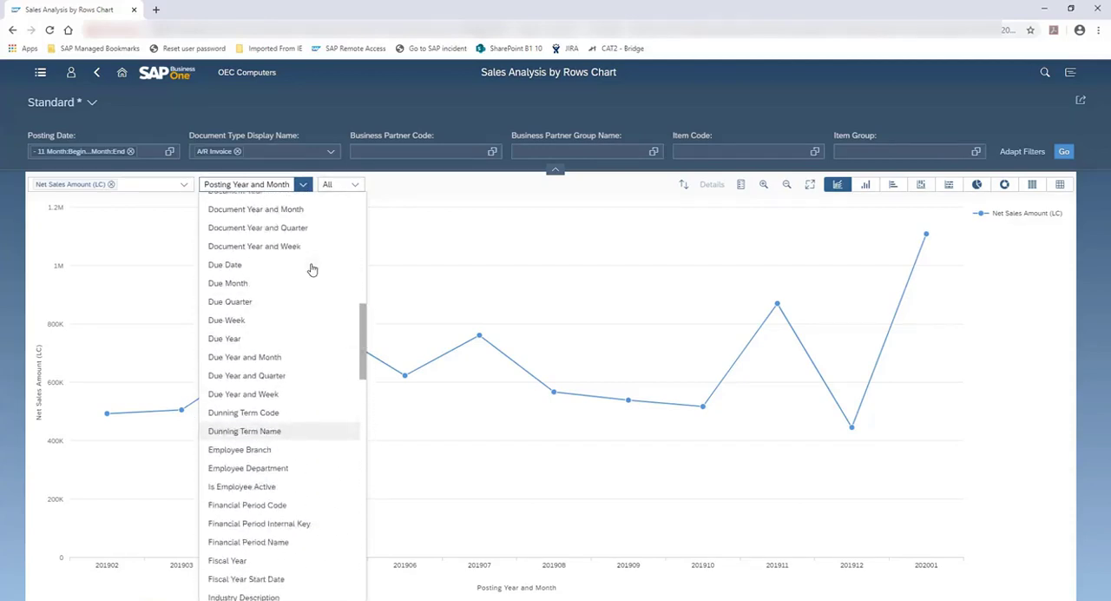
pyautogui.scroll(10, 313, 270)
pyautogui.scroll(5, 312, 267)
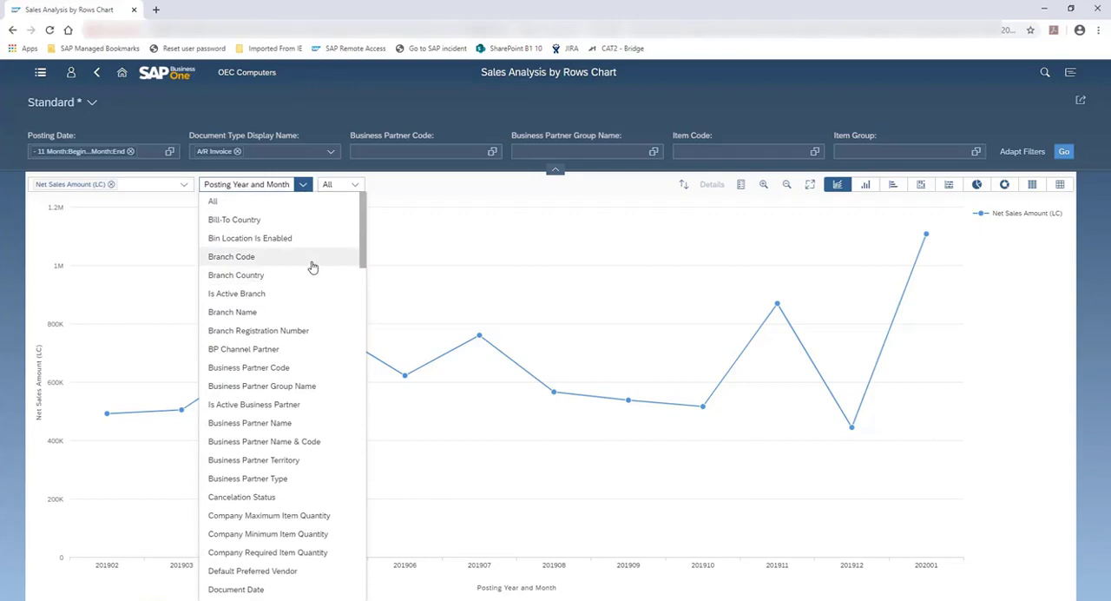
pyautogui.scroll(-5, 312, 266)
pyautogui.scroll(-6, 312, 266)
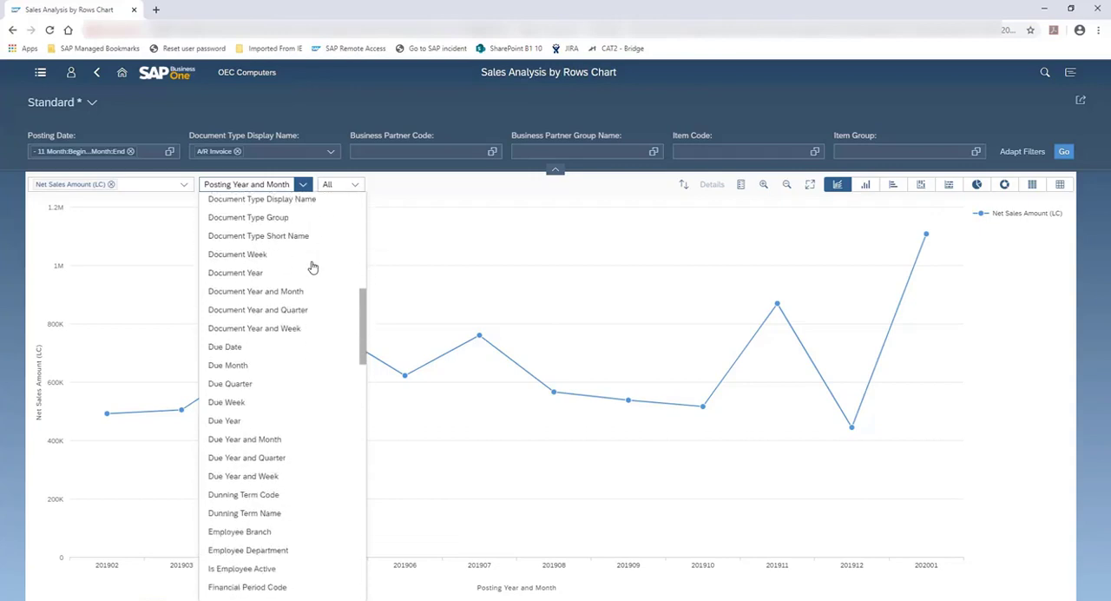
pyautogui.scroll(-10, 312, 266)
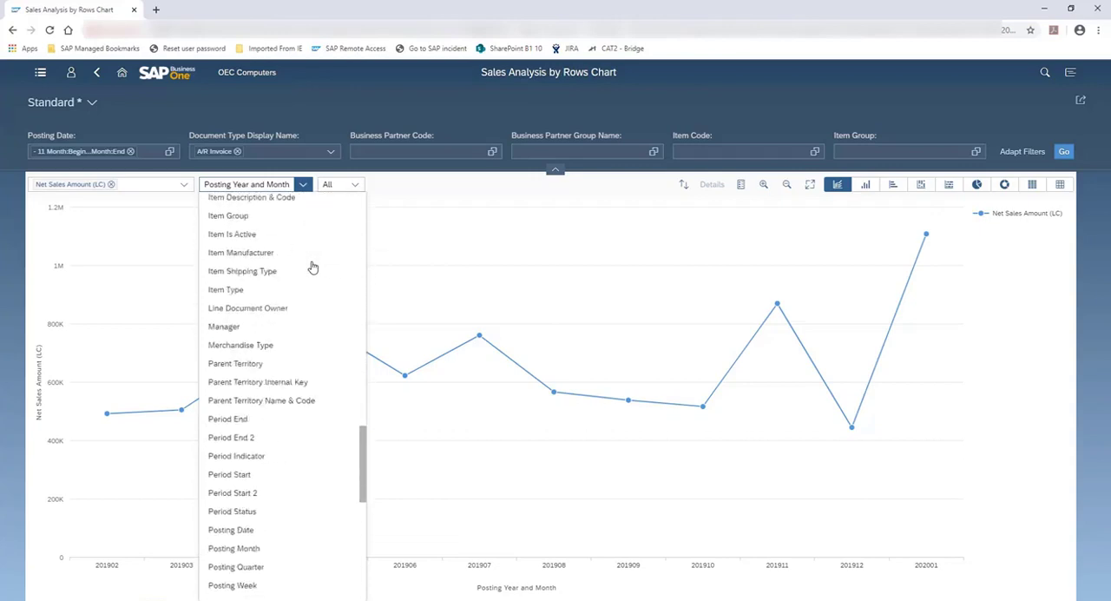
pyautogui.click(410, 239)
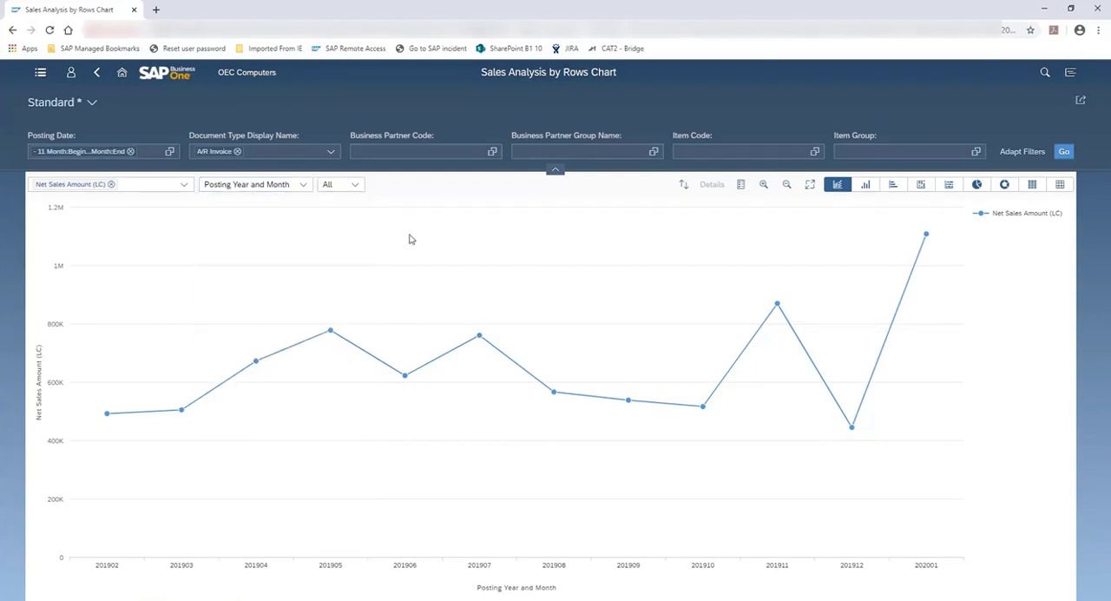
# Step: Add Business Partner Name & Code as the chart's second dimension and display it as a stacked column chart
pyautogui.click(355, 187)
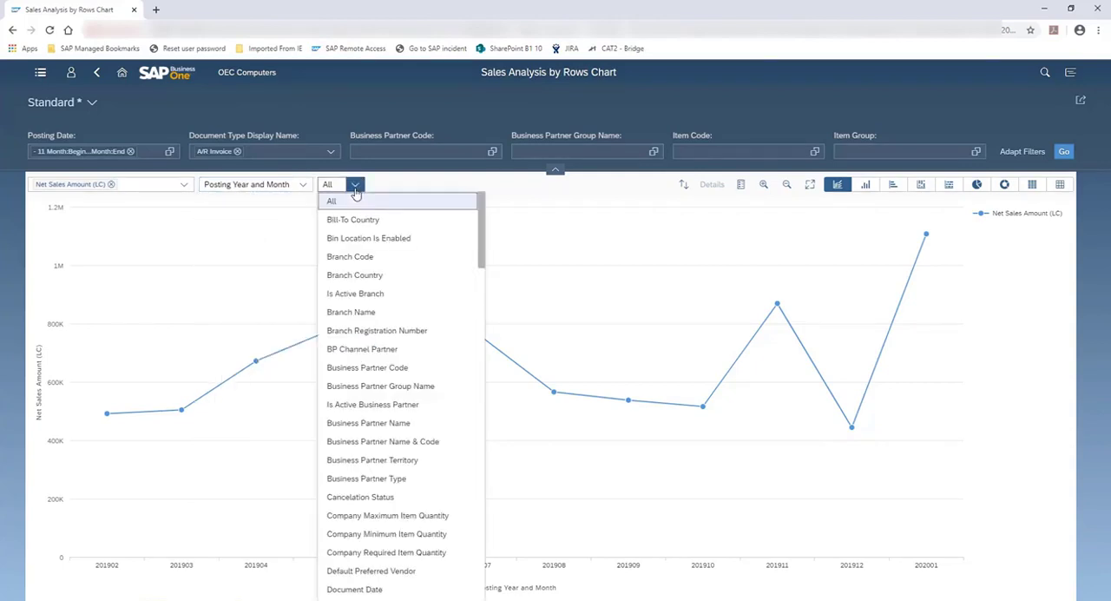
pyautogui.click(404, 442)
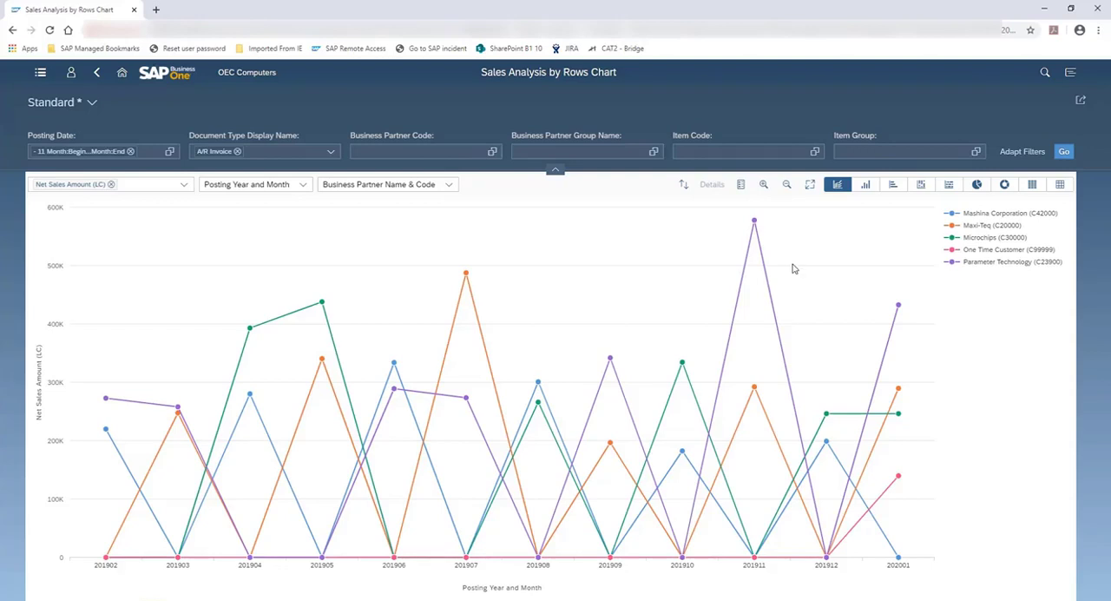
pyautogui.click(920, 186)
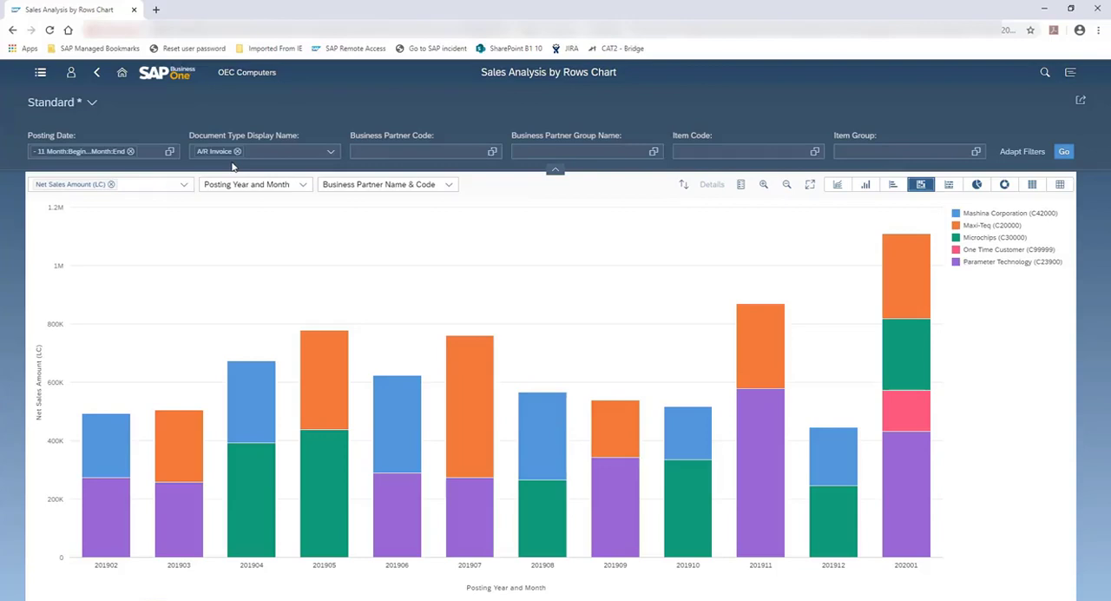
# Step: Clear the Posting Date filter and refresh the chart for all periods
pyautogui.click(131, 152)
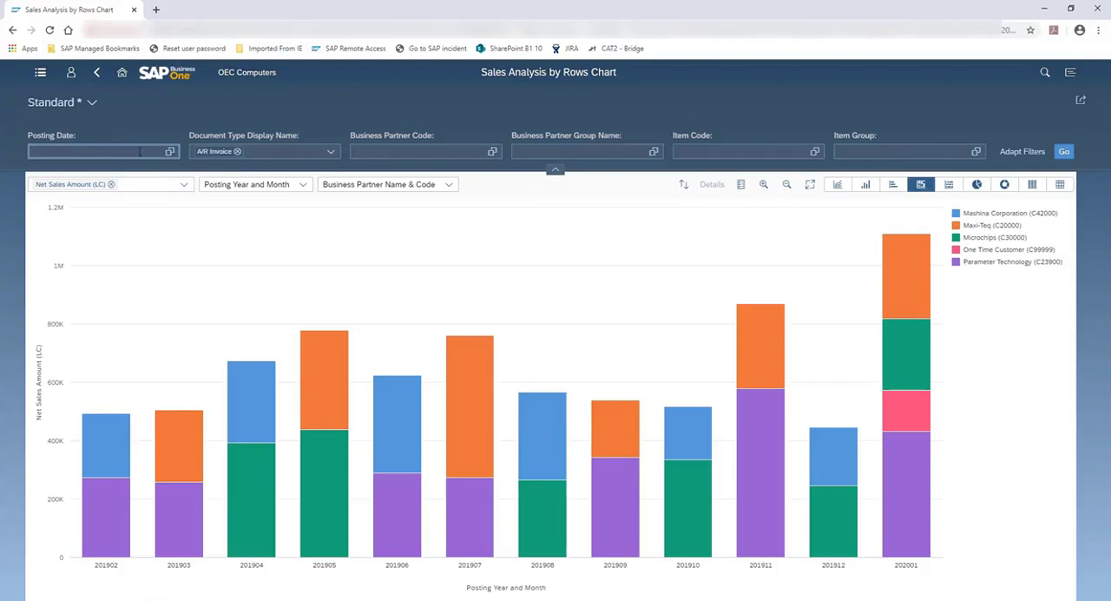
pyautogui.click(1066, 152)
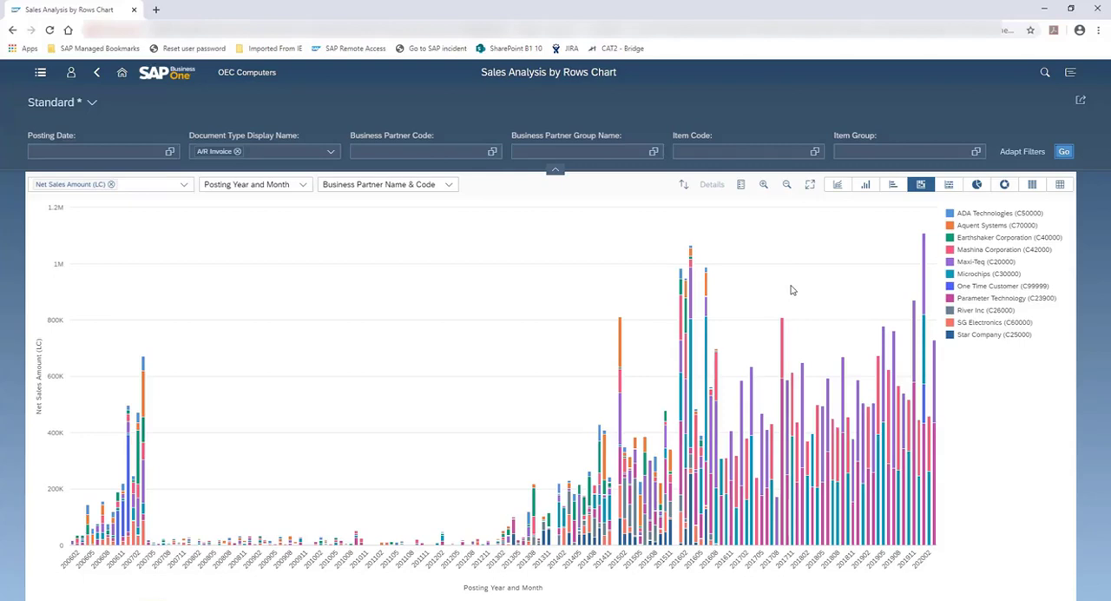
# Step: Go to the home page, open the Sales Analysis by Rows Overview and open its Sales Amount by Quarter card
pyautogui.click(123, 73)
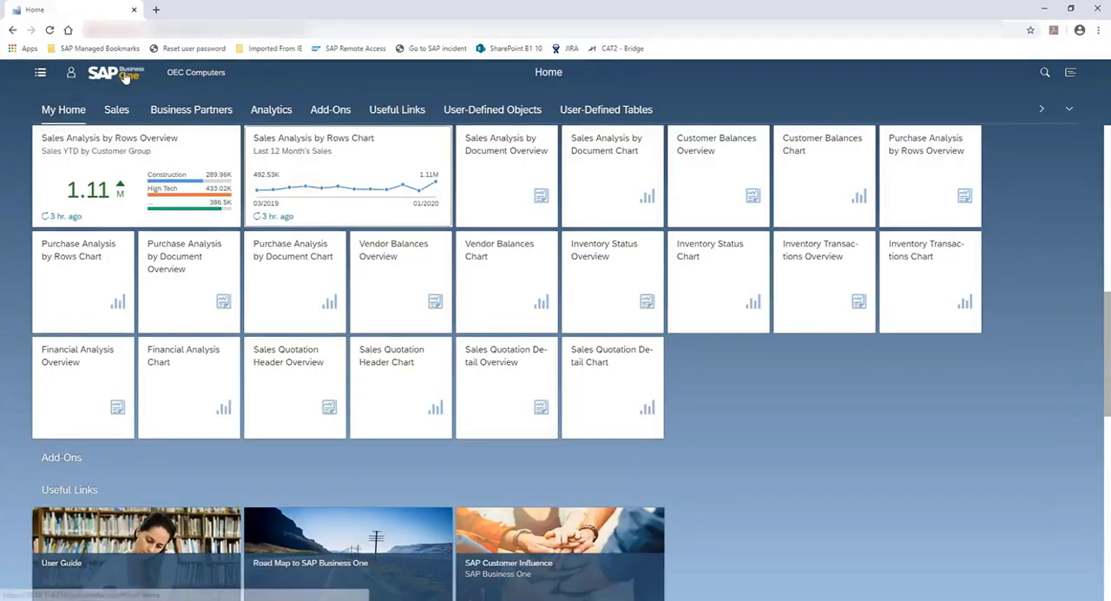
pyautogui.click(181, 153)
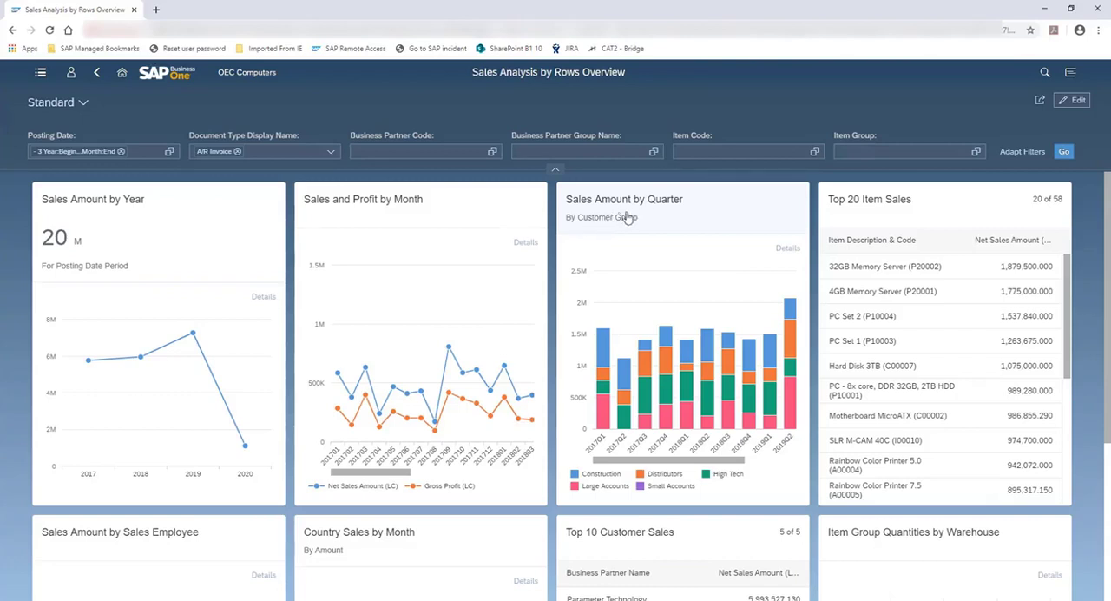
pyautogui.click(662, 212)
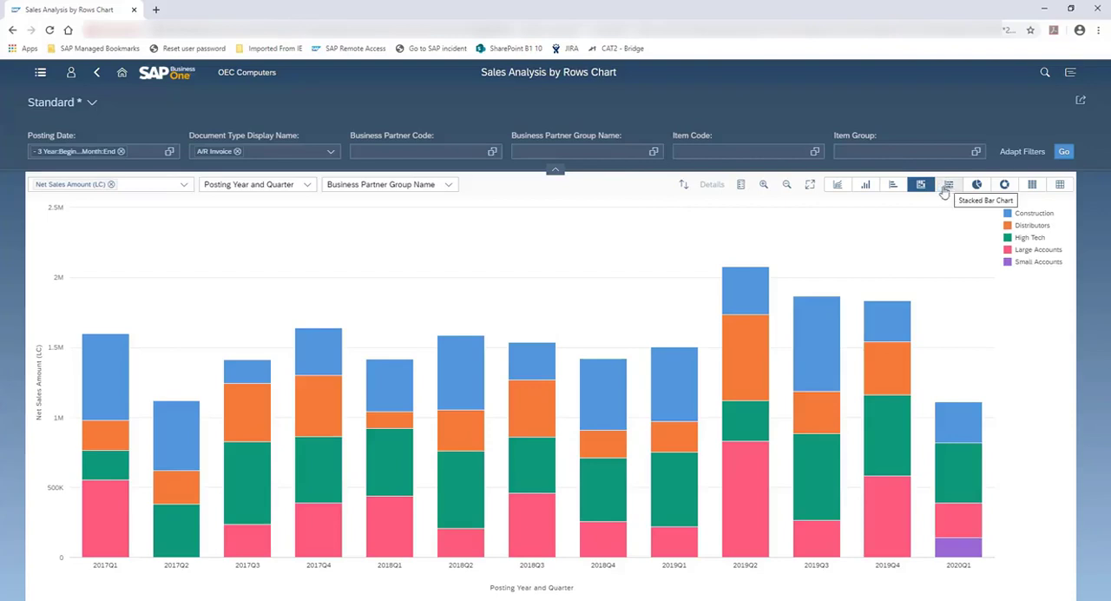
# Step: View the quarterly sales by customer group as a bar chart, a column chart and a stacked bar chart
pyautogui.click(892, 184)
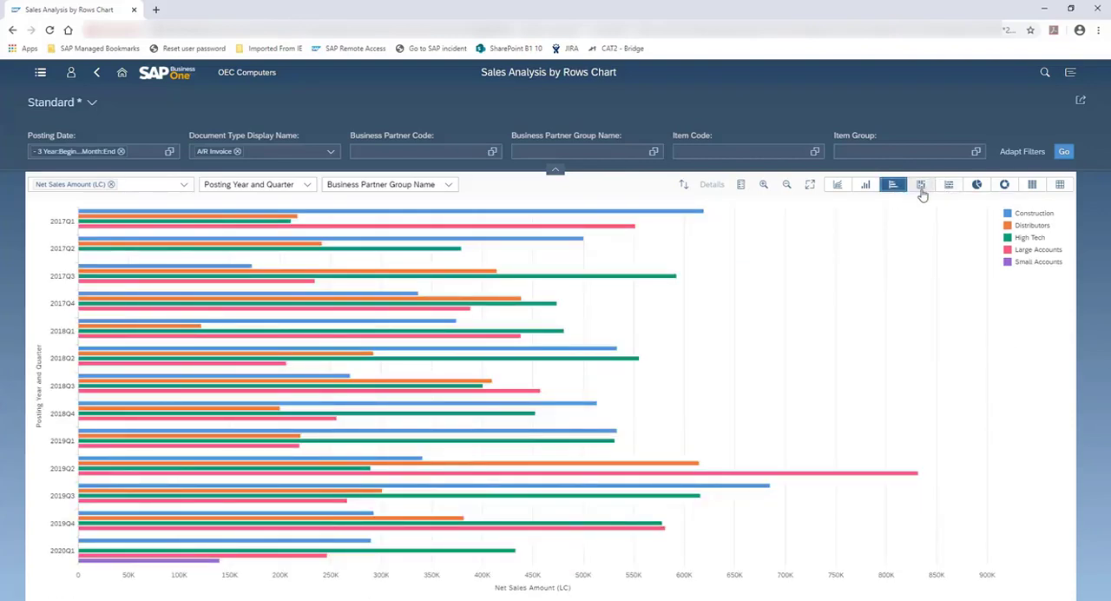
pyautogui.click(865, 186)
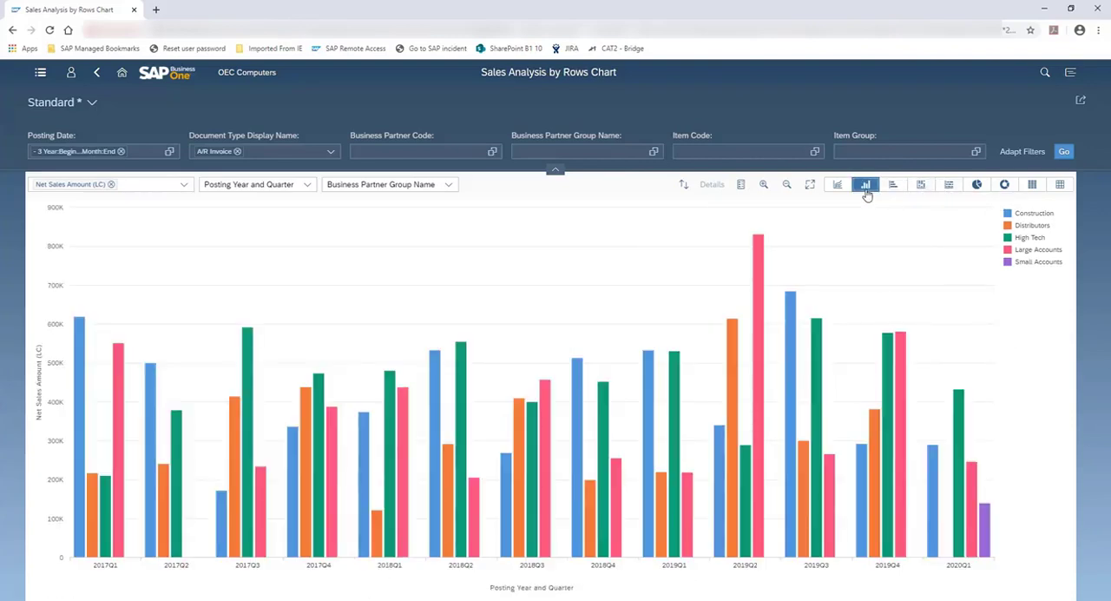
pyautogui.click(949, 185)
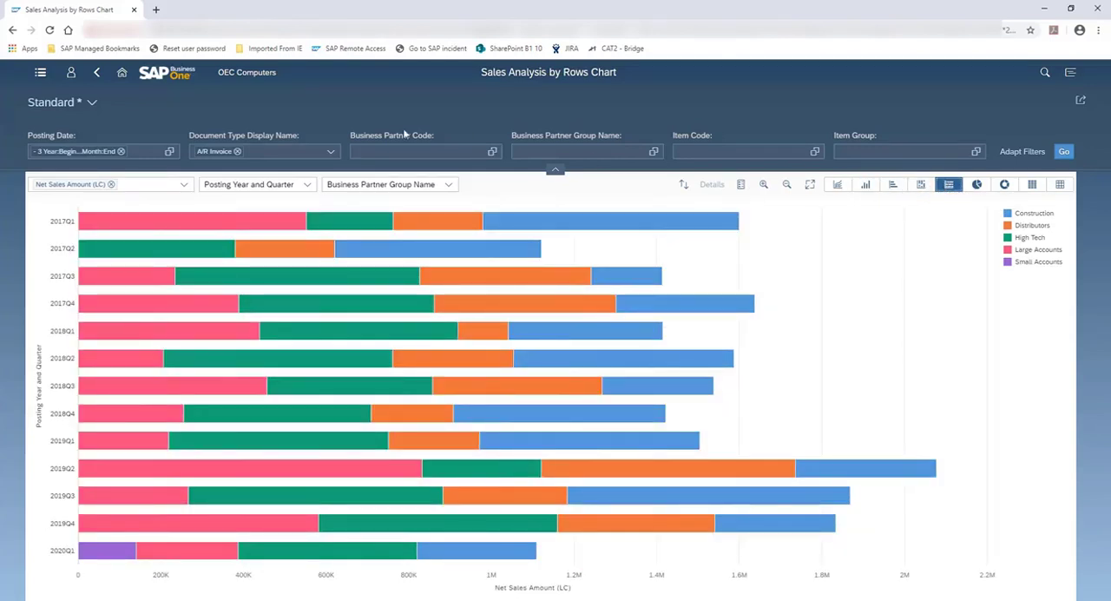
# Step: Back in the overview, select the 201709 to 201711 net sales points in Sales and Profit by Month, view their details and clear the selection
pyautogui.click(97, 73)
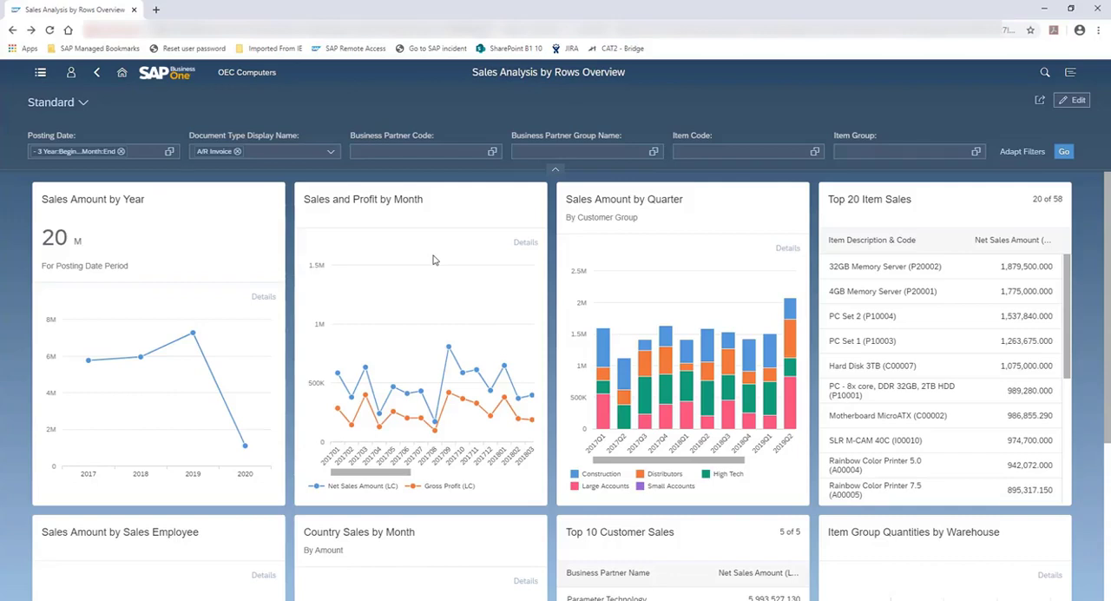
pyautogui.click(448, 348)
pyautogui.moveTo(433, 336); pyautogui.dragTo(498, 387)
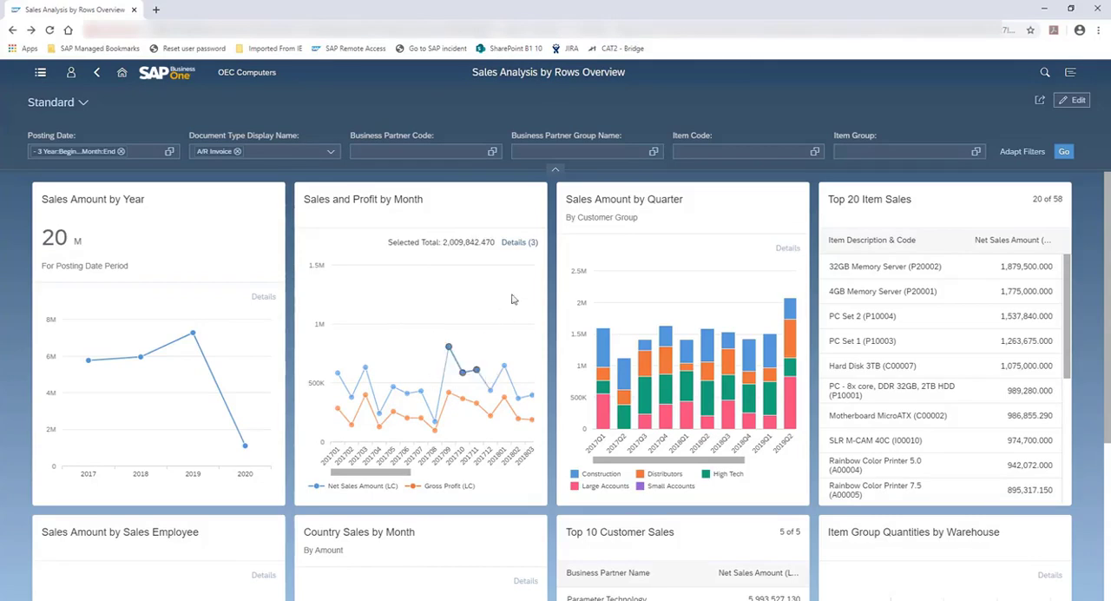
pyautogui.click(525, 245)
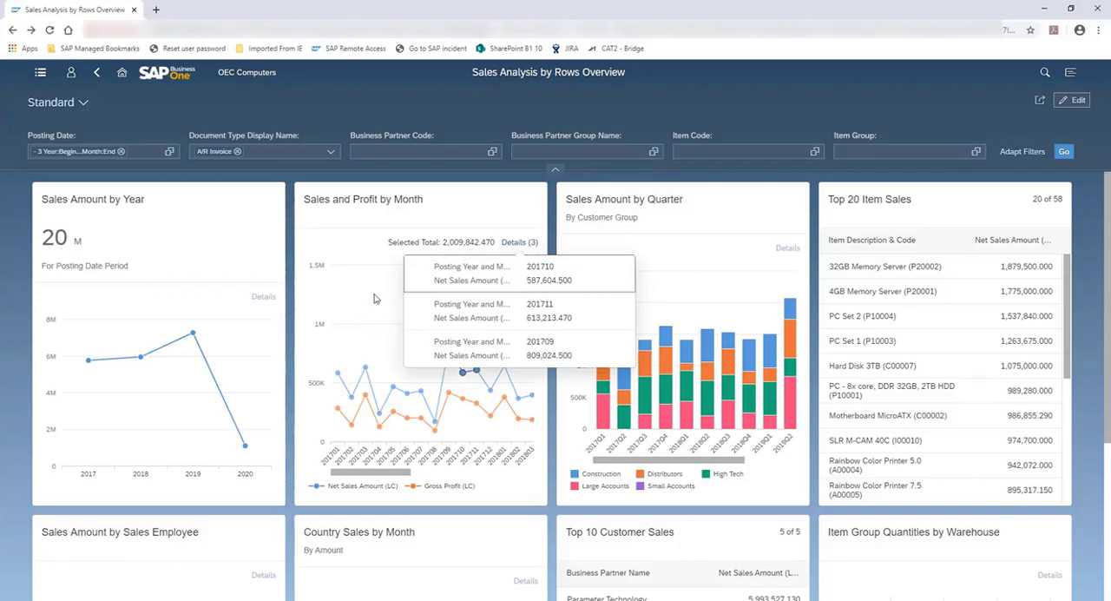
pyautogui.click(361, 244)
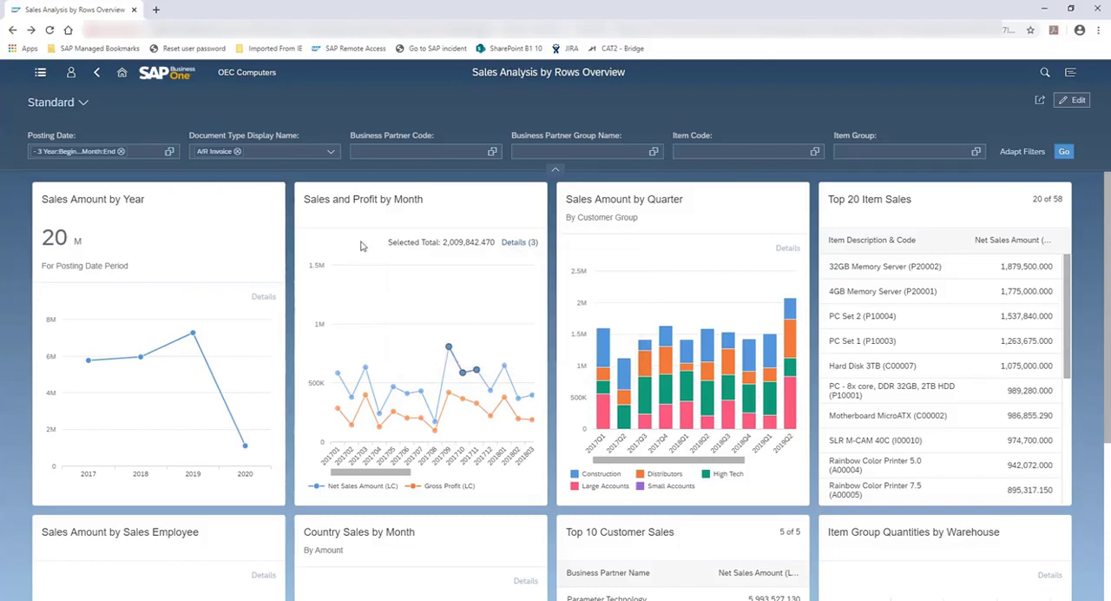
pyautogui.click(413, 301)
# Step: Zoom out the Sales and Profit by Month and Sales Amount by Quarter cards to fit all their periods
pyautogui.scroll(5, 414, 300)
pyautogui.scroll(-6, 413, 301)
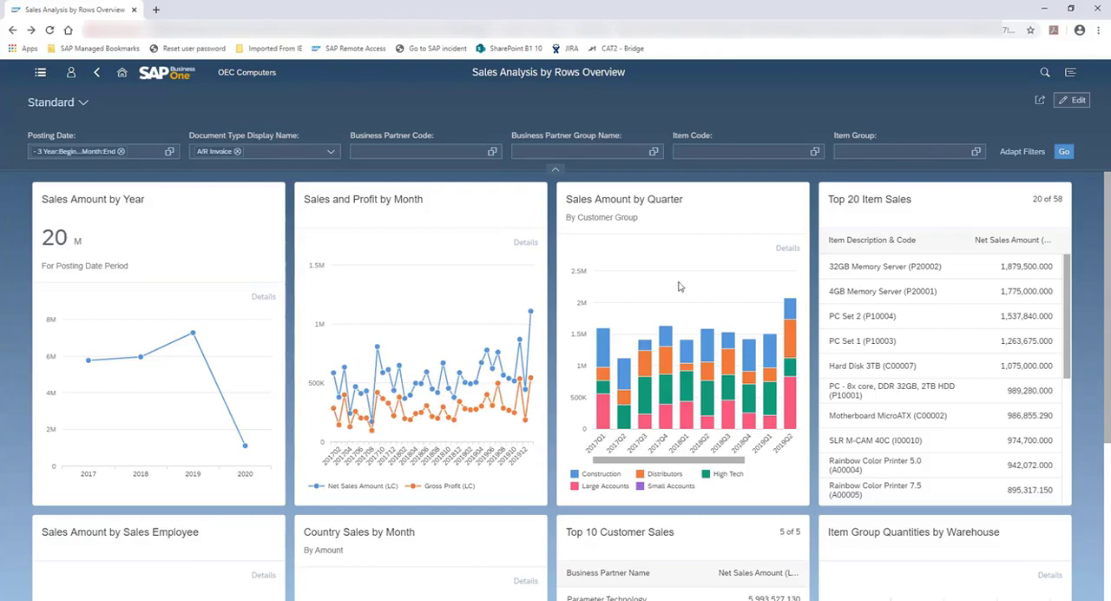
pyautogui.scroll(-2, 693, 286)
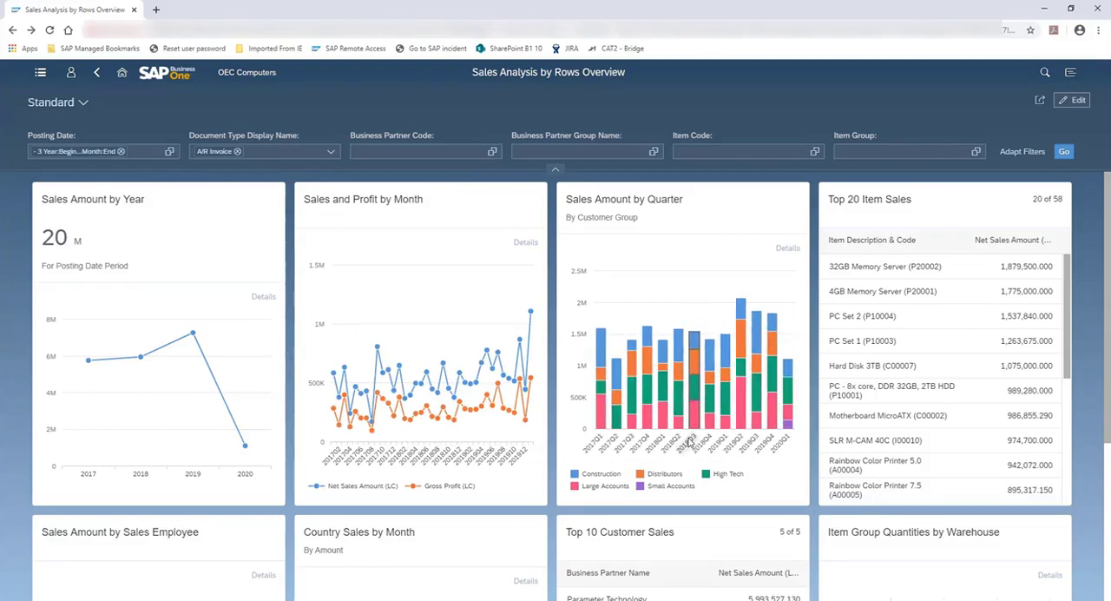
# Step: Select the Distributors group in the Sales Amount by Quarter card, view its details and close them
pyautogui.click(689, 441)
pyautogui.click(665, 475)
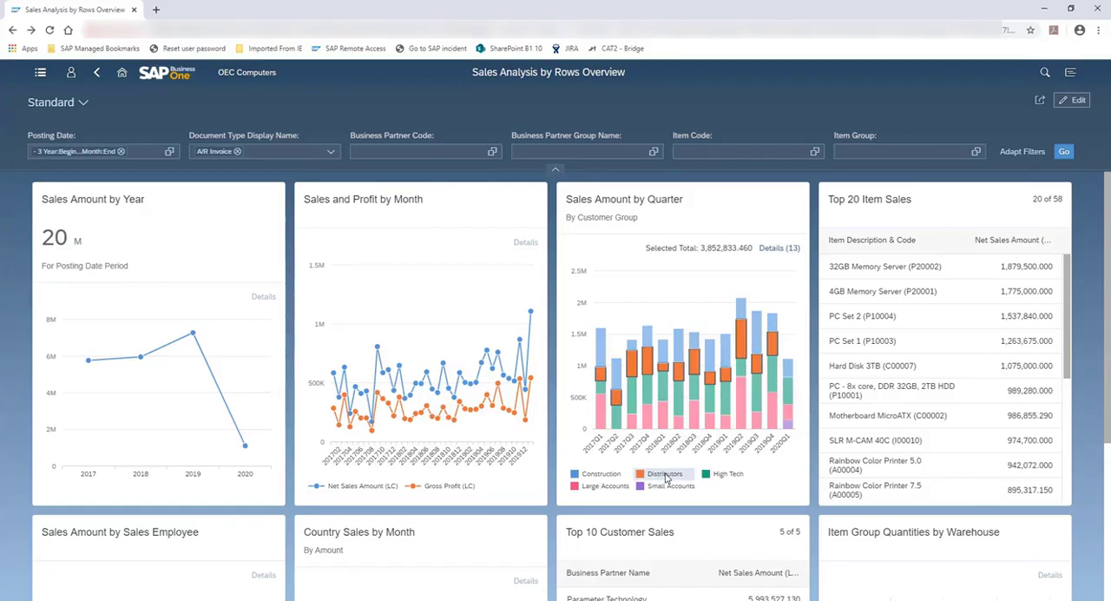
pyautogui.click(784, 252)
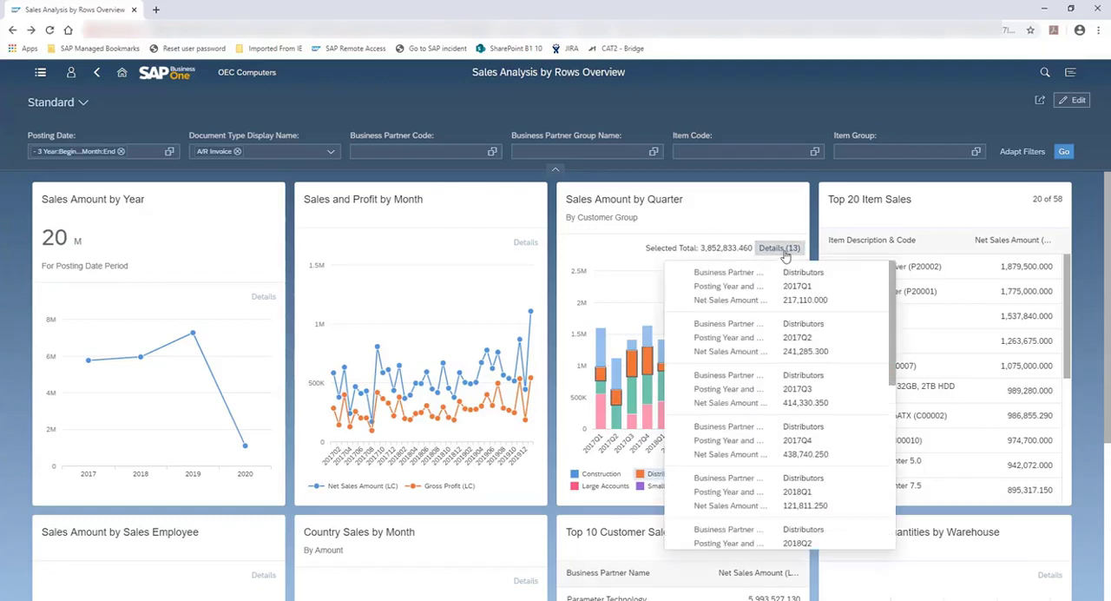
pyautogui.click(612, 259)
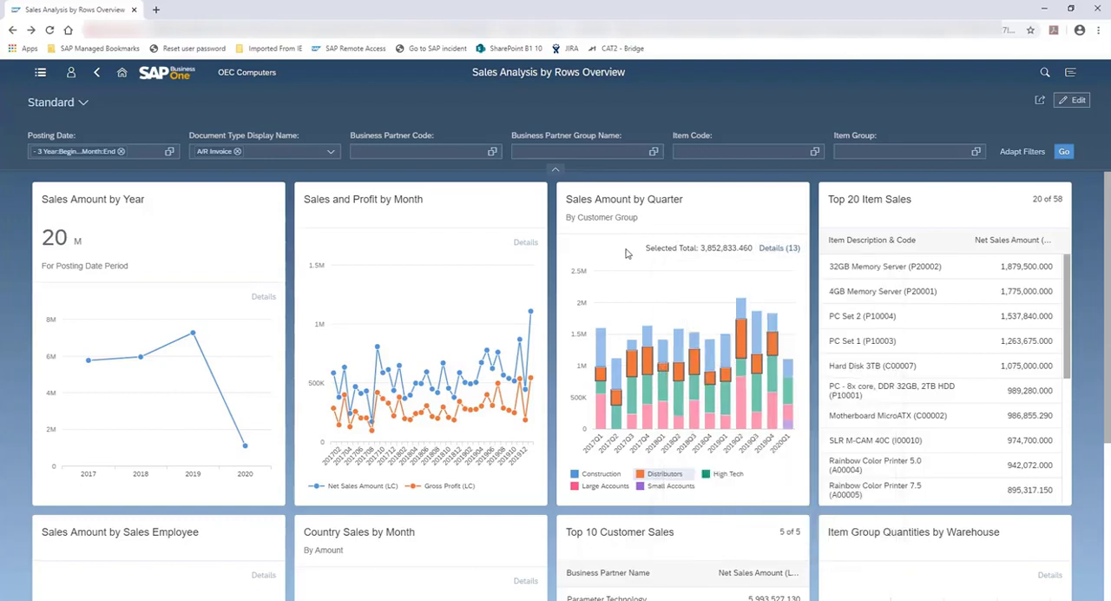
# Step: Open the Top 20 Item Sales card and view it as a stacked column chart and as a heat map
pyautogui.click(931, 210)
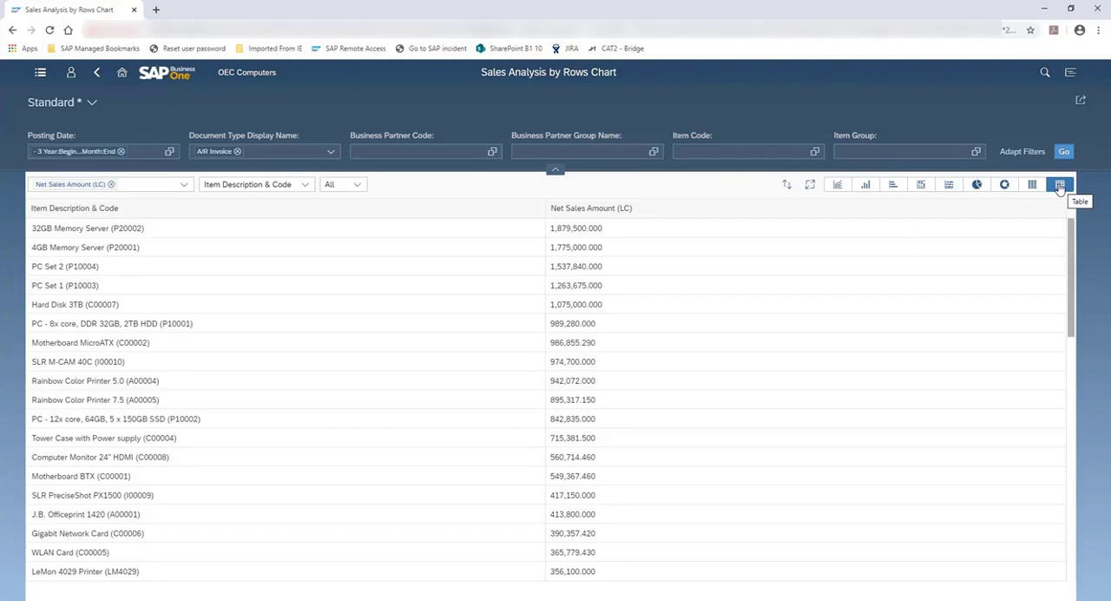
pyautogui.click(920, 185)
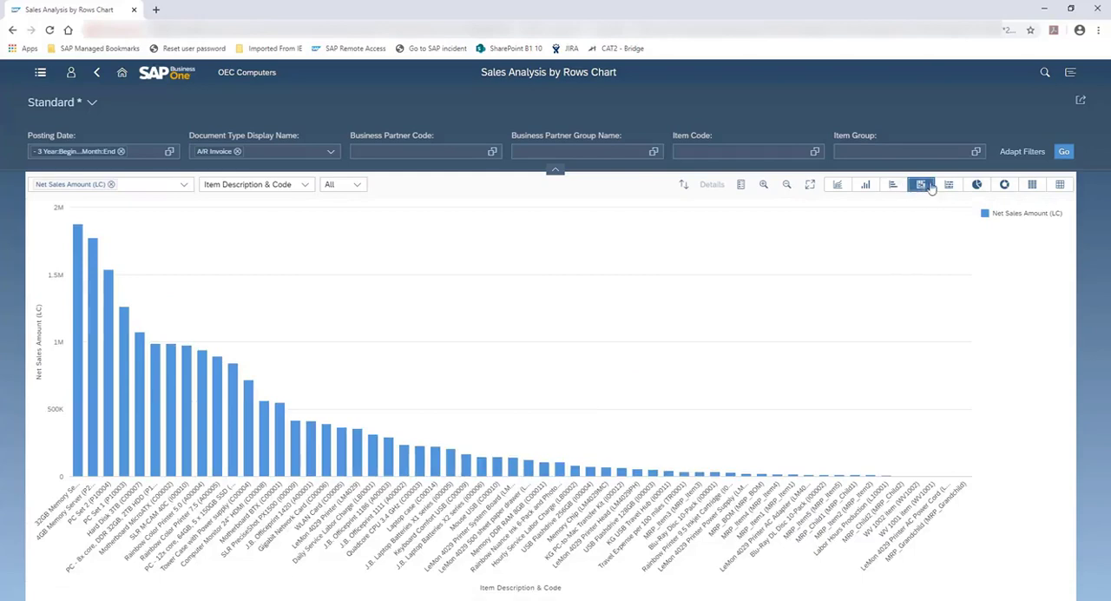
pyautogui.click(1032, 185)
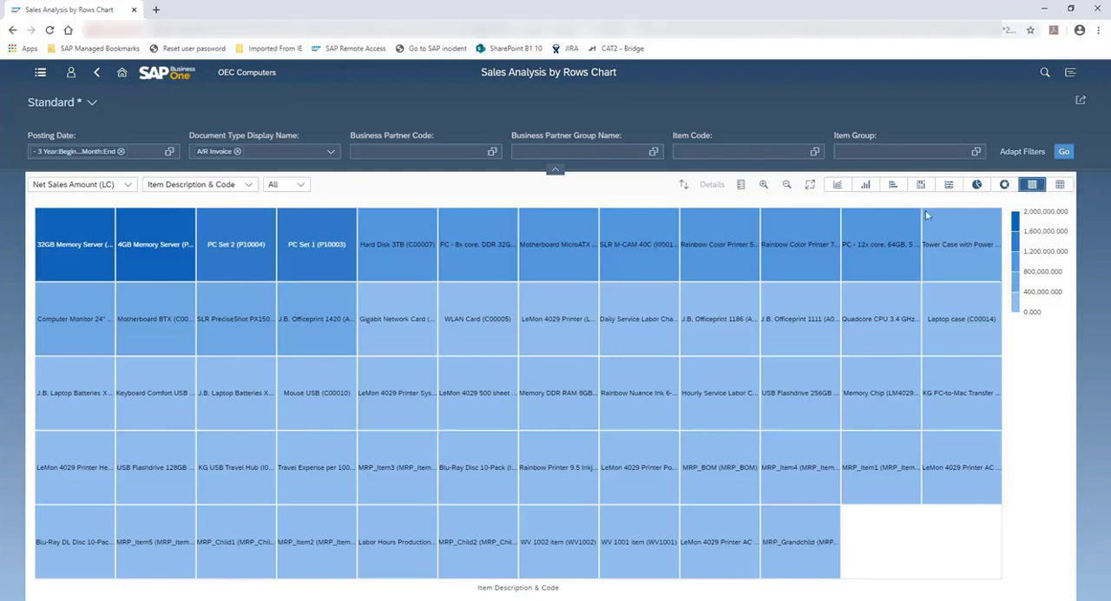
# Step: Return to the overview and set its Posting Date filter to start 1 year back (- 1 Year:Begin...Month:End), applying it to all cards
pyautogui.click(96, 75)
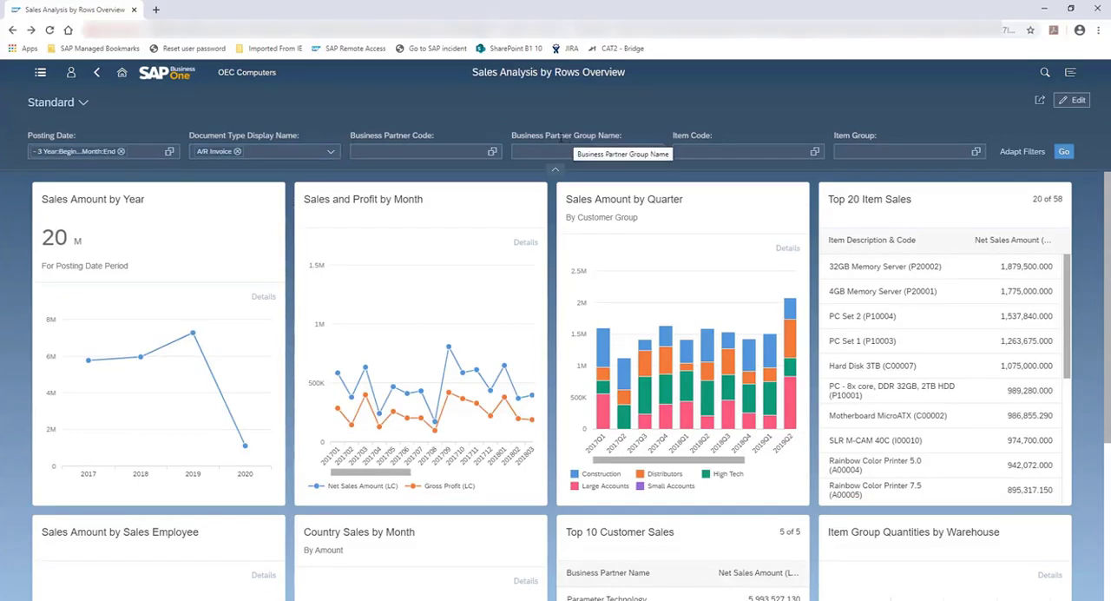
pyautogui.click(169, 152)
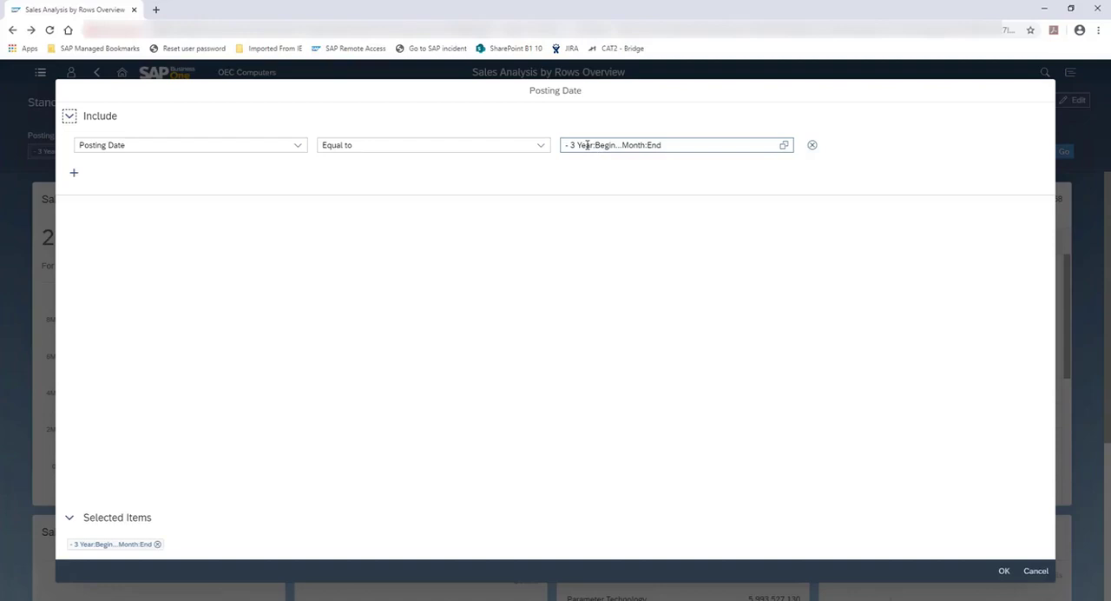
pyautogui.click(586, 145)
pyautogui.press('Delete')
pyautogui.write('1')
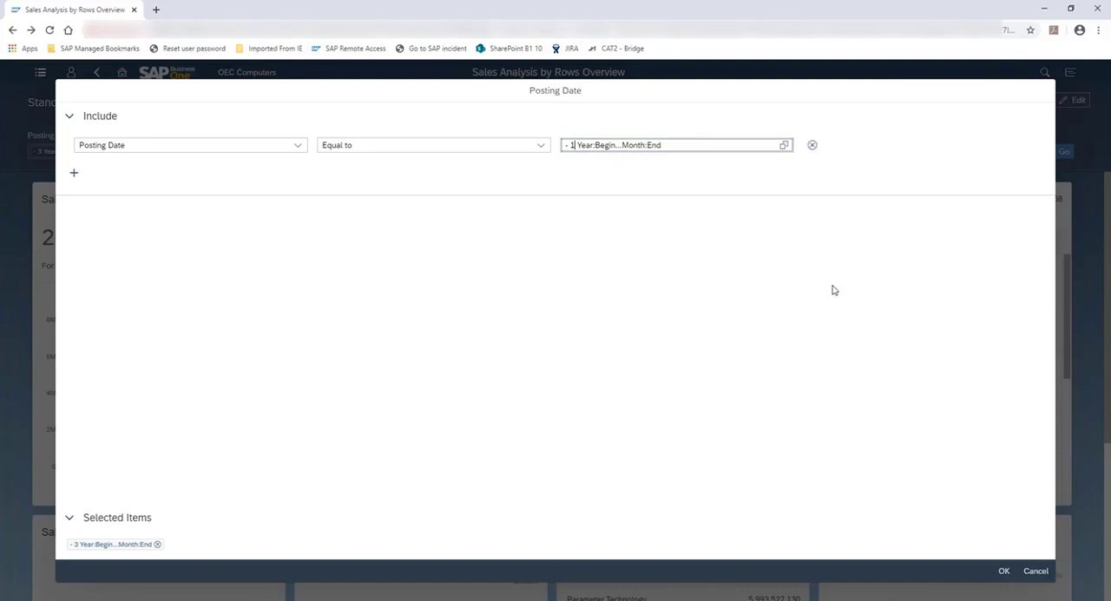
pyautogui.click(1003, 571)
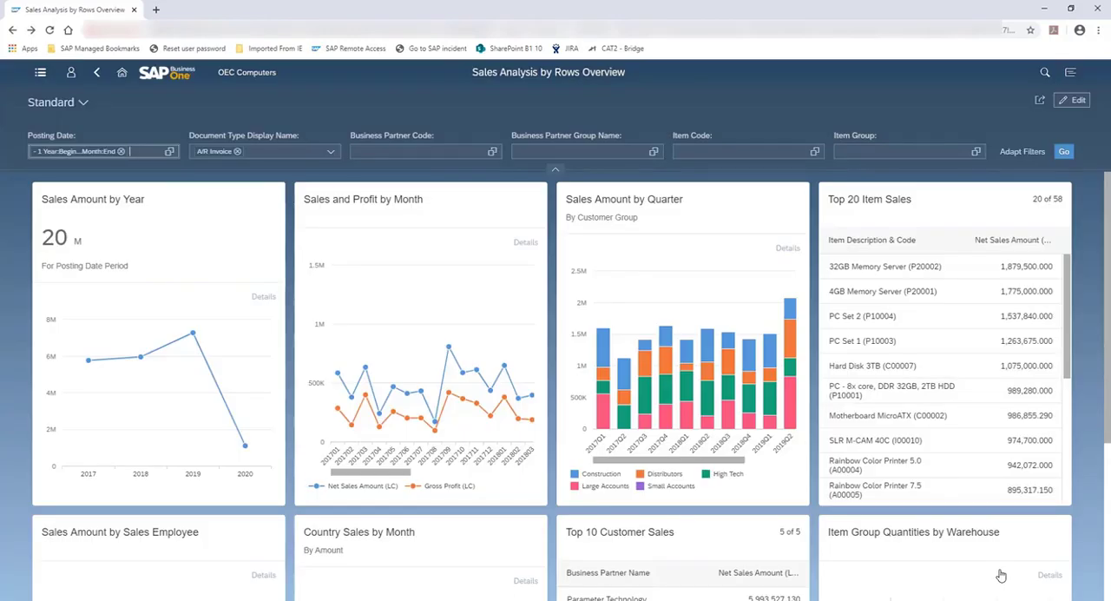
pyautogui.click(1062, 153)
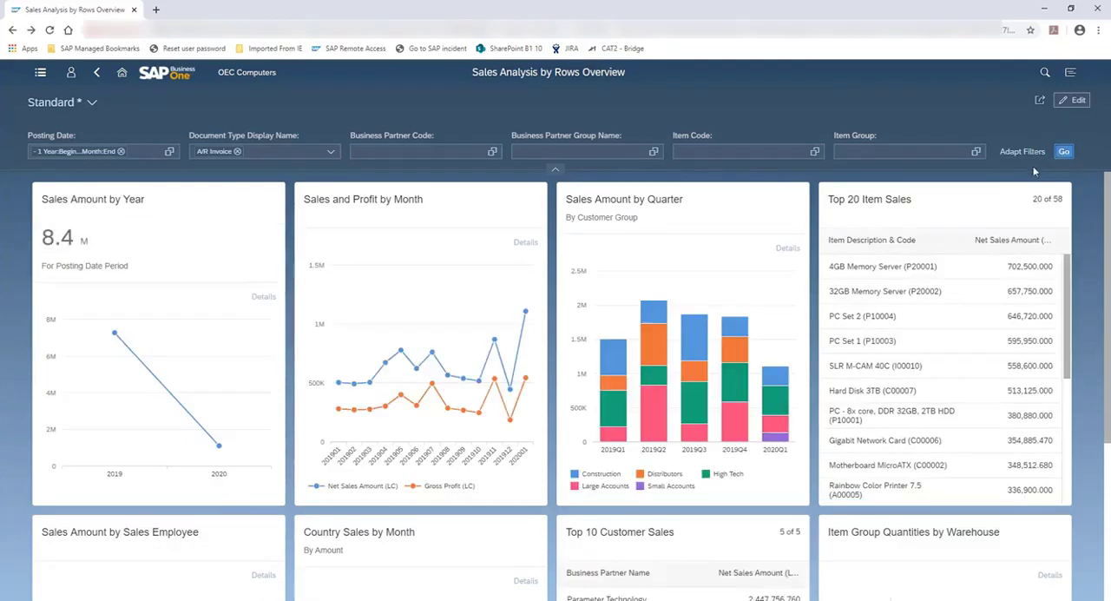
# Step: Start editing the overview and delete the Sales Amount by Year card
pyautogui.click(1076, 101)
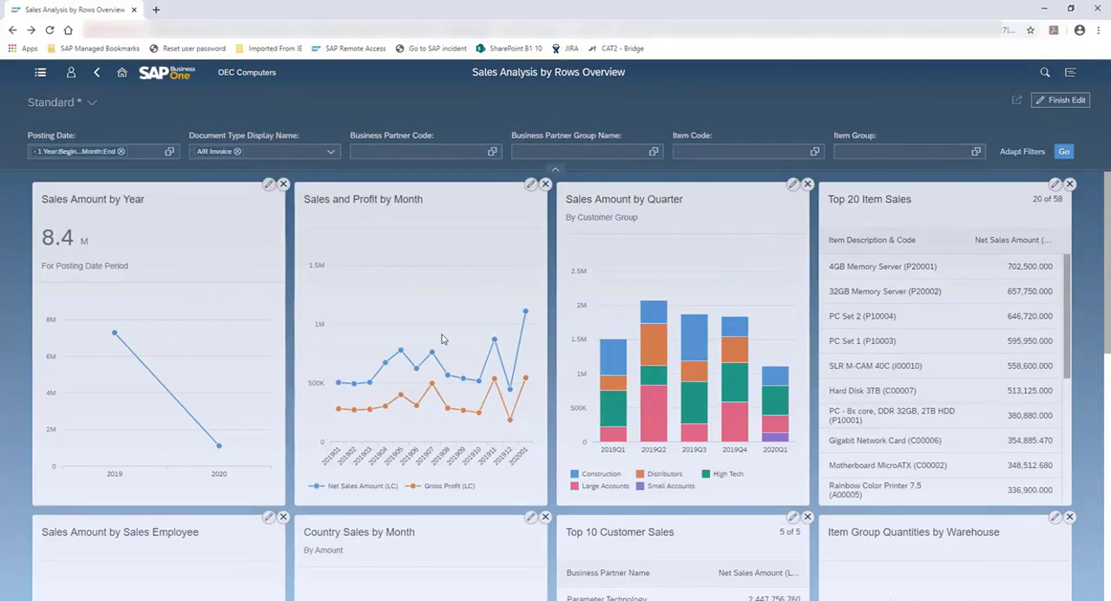
pyautogui.click(282, 185)
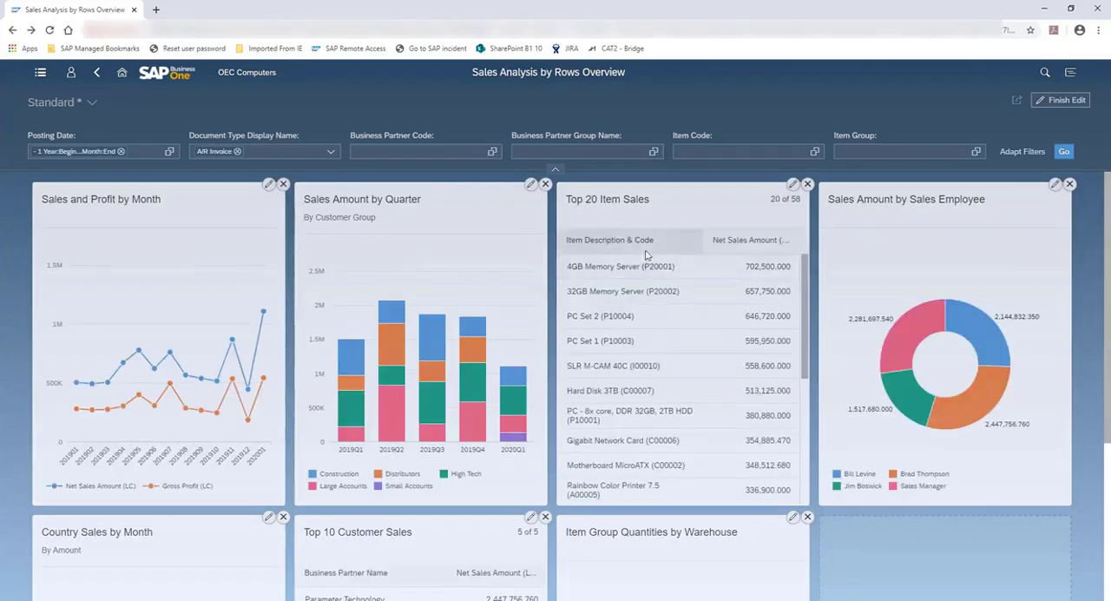
# Step: Move the Top 10 Customer Sales card to second place and the Top 20 Item Sales card to third place in the overview
pyautogui.moveTo(432, 526); pyautogui.dragTo(373, 208)
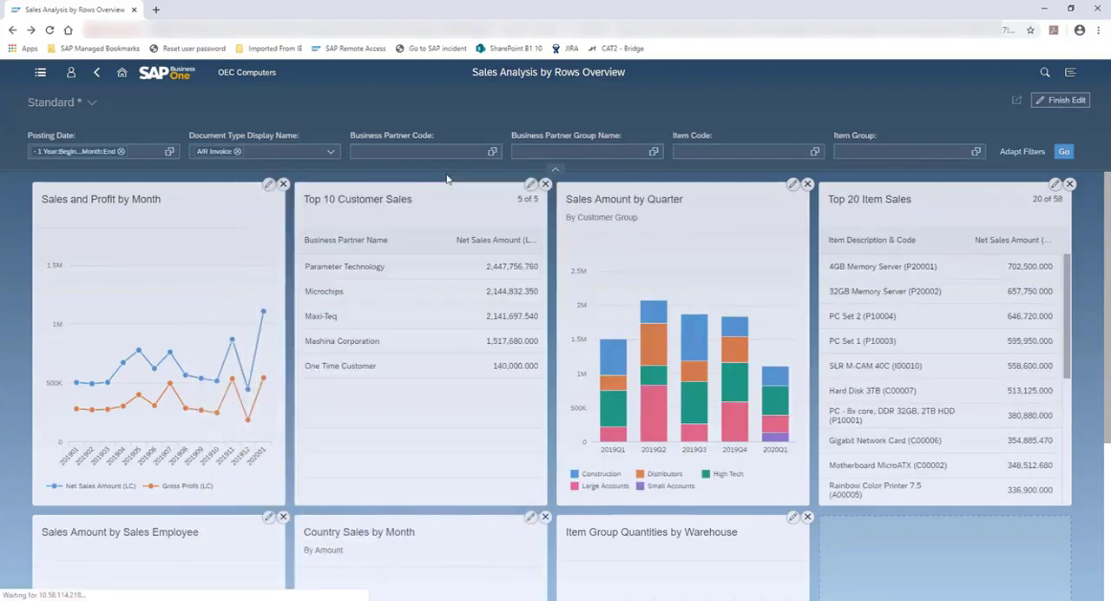
pyautogui.moveTo(906, 198); pyautogui.dragTo(635, 199)
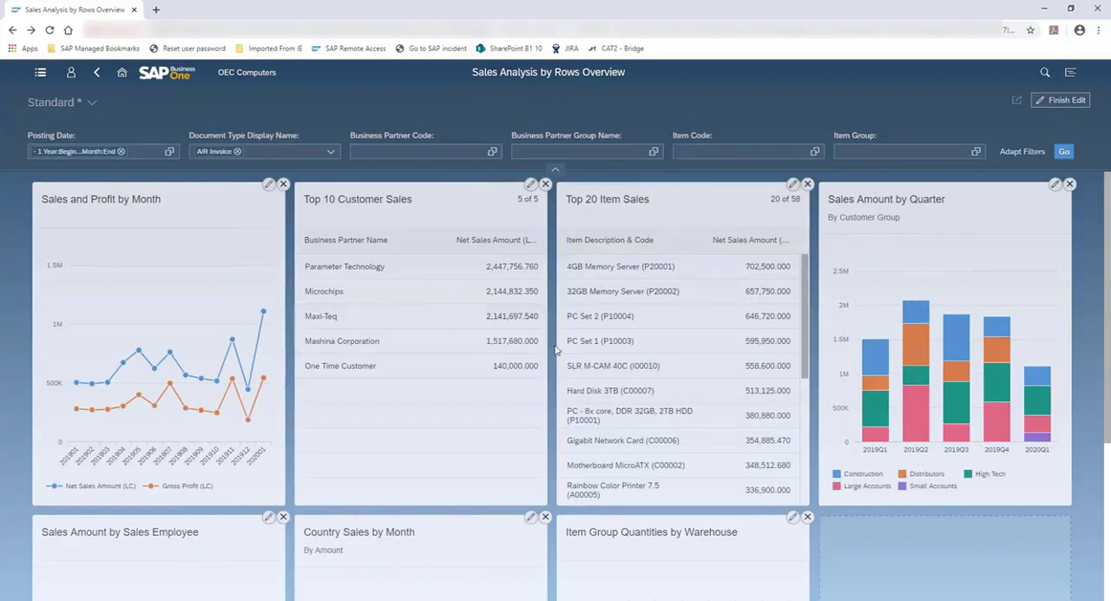
# Step: Delete the Item Group Quantities by Warehouse and Country Sales by Month cards from the overview
pyautogui.scroll(-2, 557, 352)
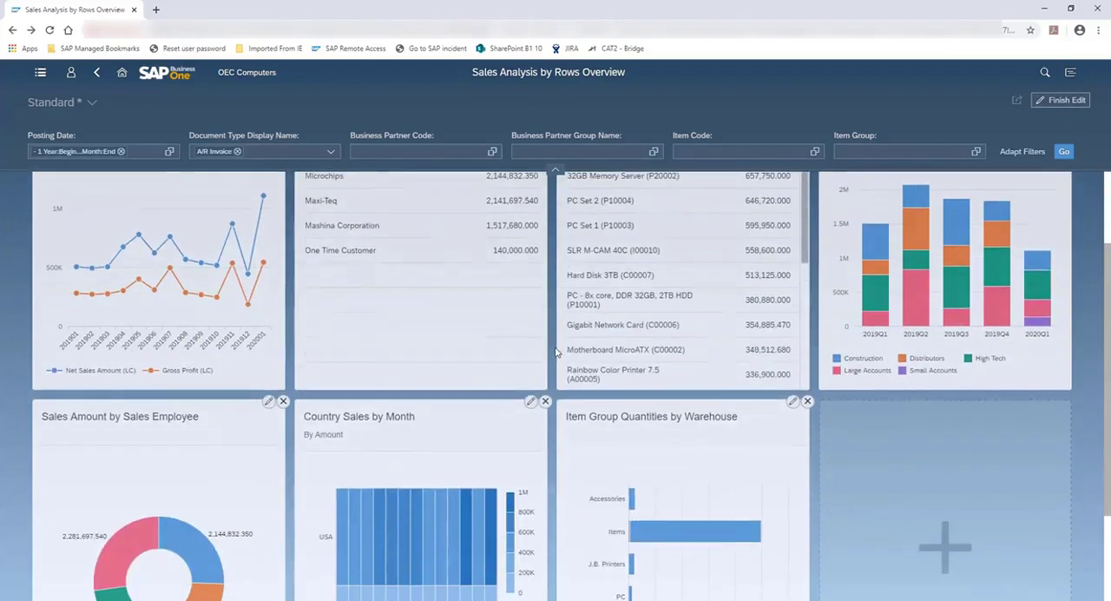
pyautogui.click(808, 401)
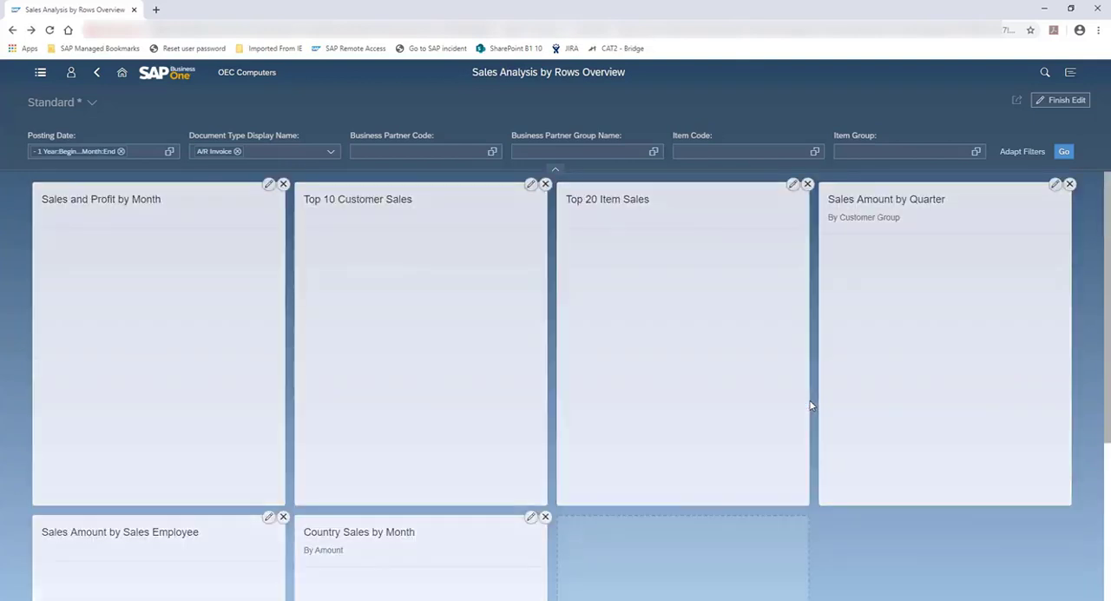
pyautogui.click(545, 517)
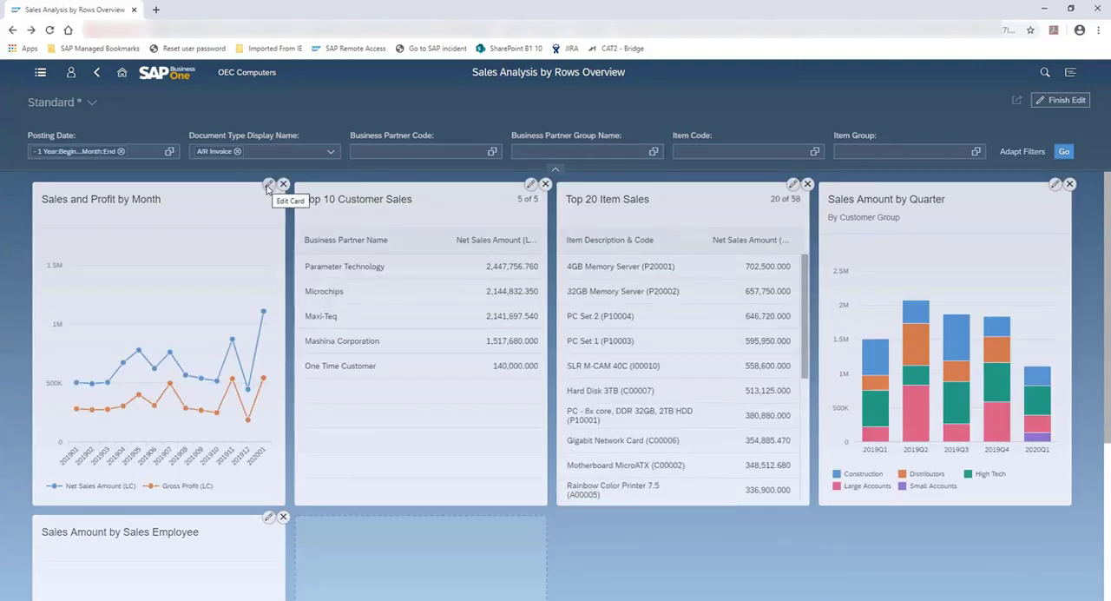
# Step: Start adding a new card to the overview and title it Sales Quantity
pyautogui.scroll(-2, 446, 331)
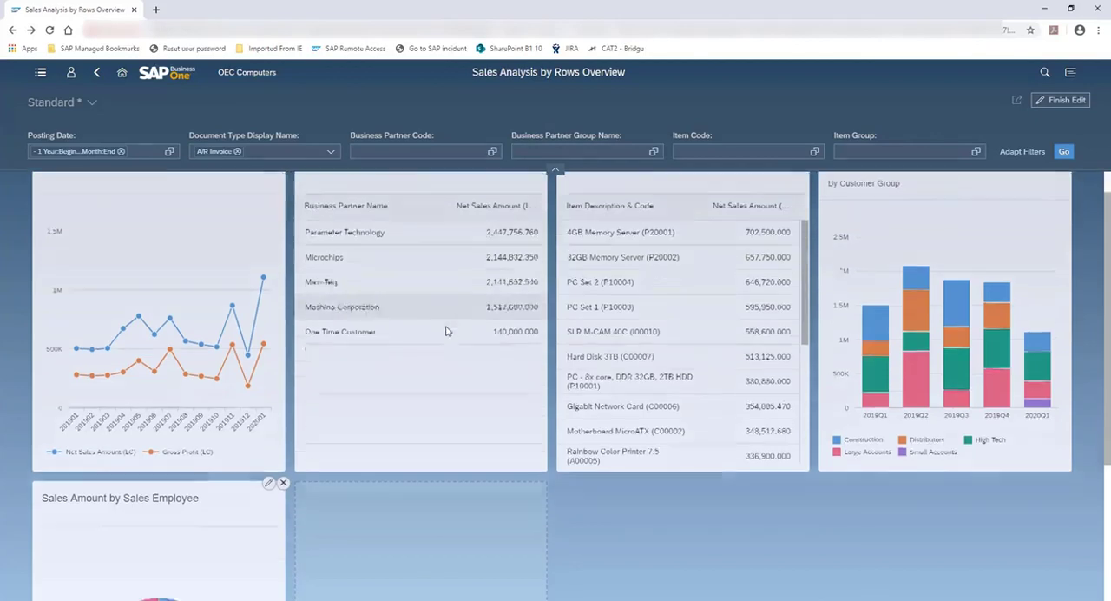
pyautogui.scroll(-5, 445, 331)
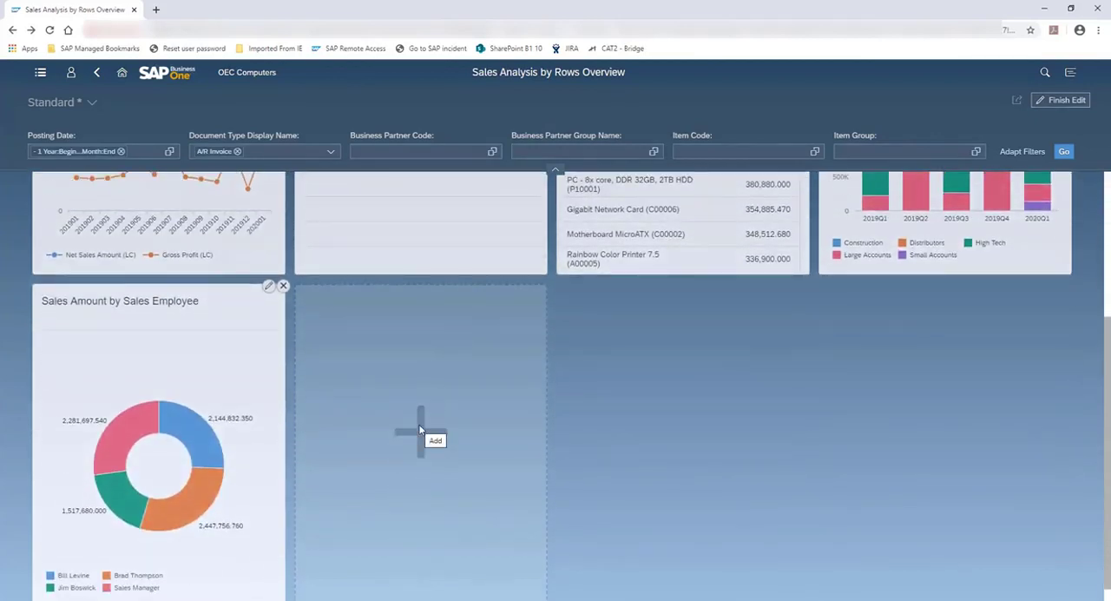
pyautogui.click(419, 429)
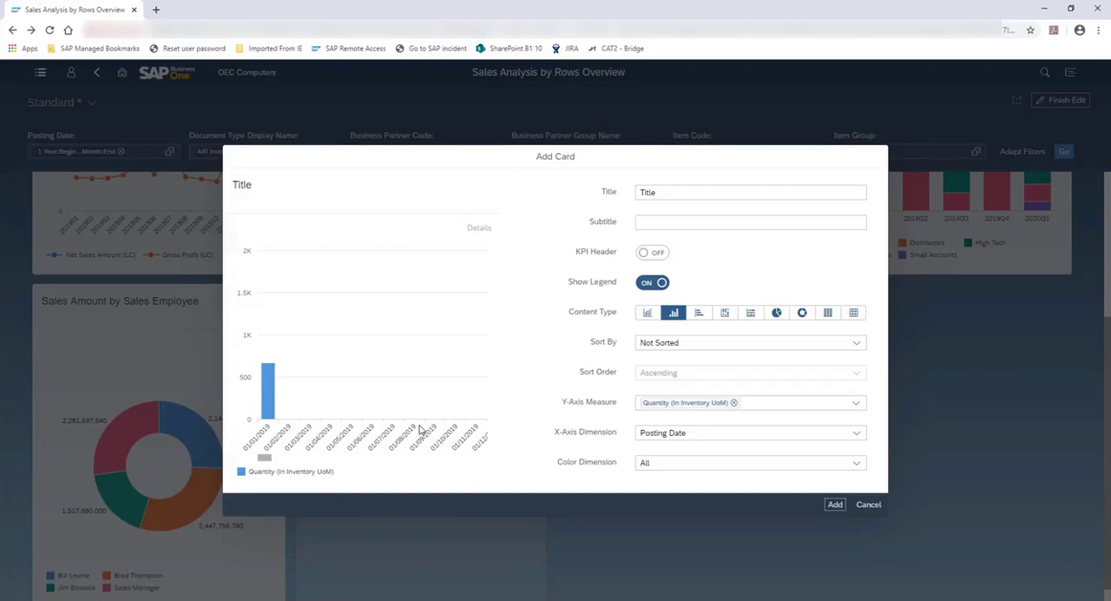
pyautogui.click(676, 193)
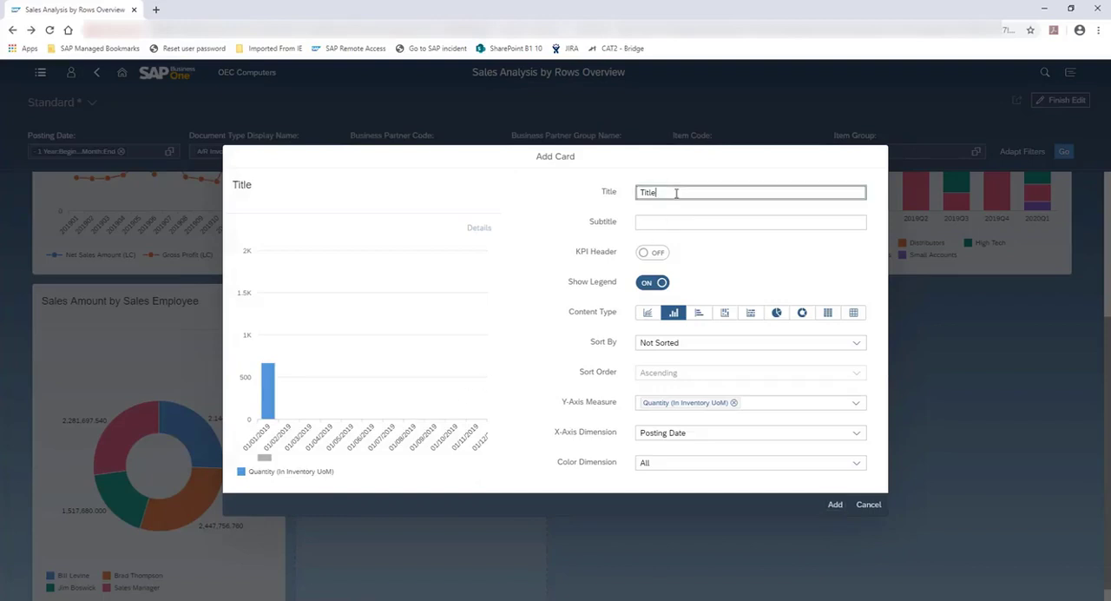
pyautogui.moveTo(677, 193); pyautogui.dragTo(615, 198)
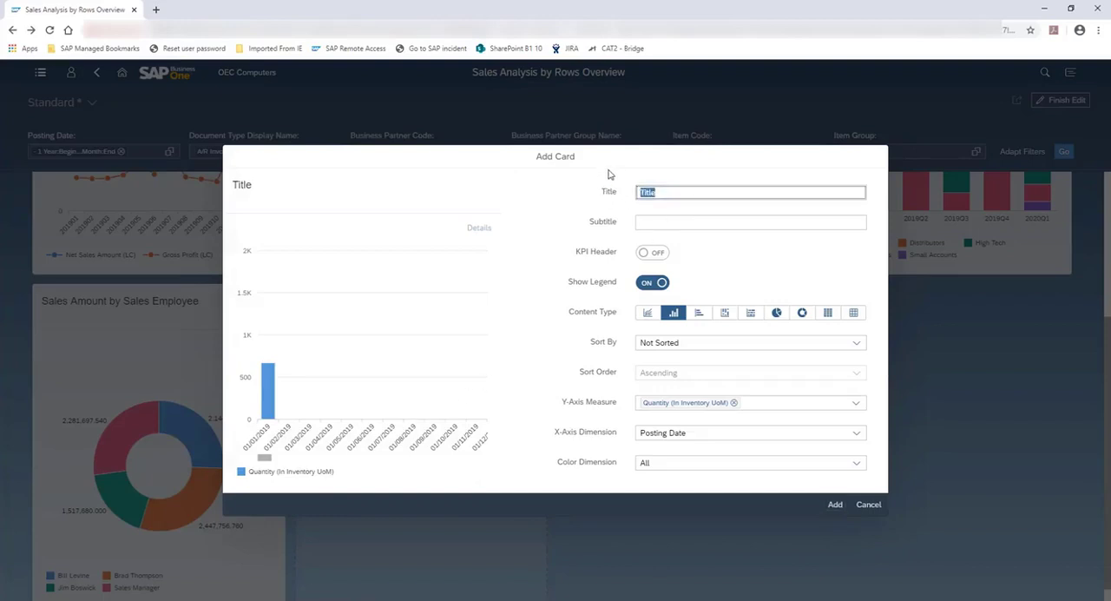
pyautogui.write('Sales Quannit')
pyautogui.press('BackSpace')
pyautogui.press('BackSpace')
pyautogui.press('BackSpace')
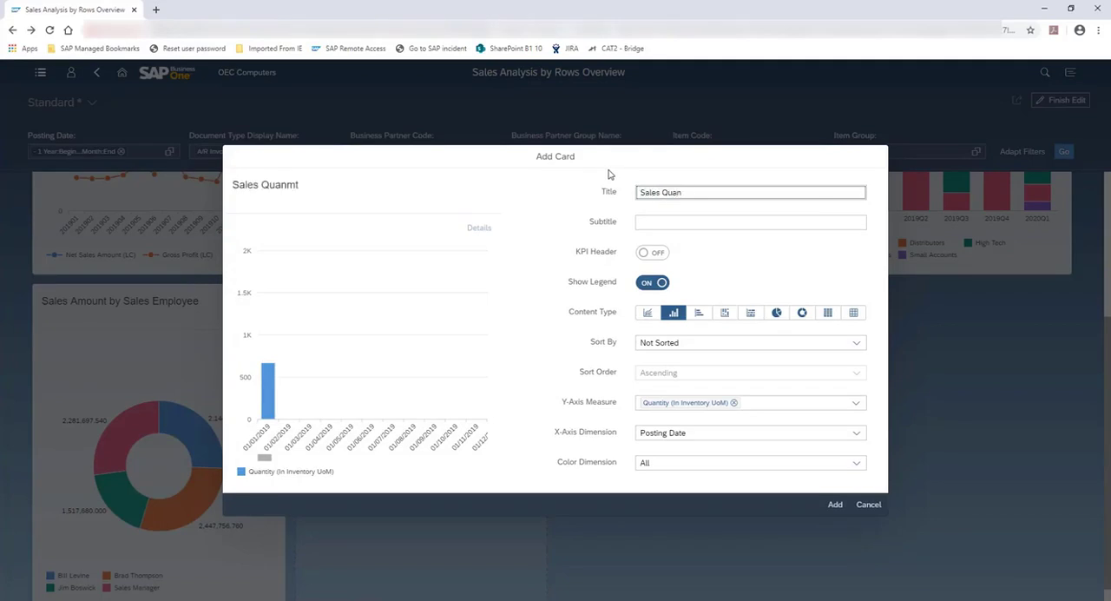
pyautogui.write('tity')
# Step: Set the new card's subtitle to By Inventory Groups and Customer Groups
pyautogui.press('Tab')
pyautogui.write('By I')
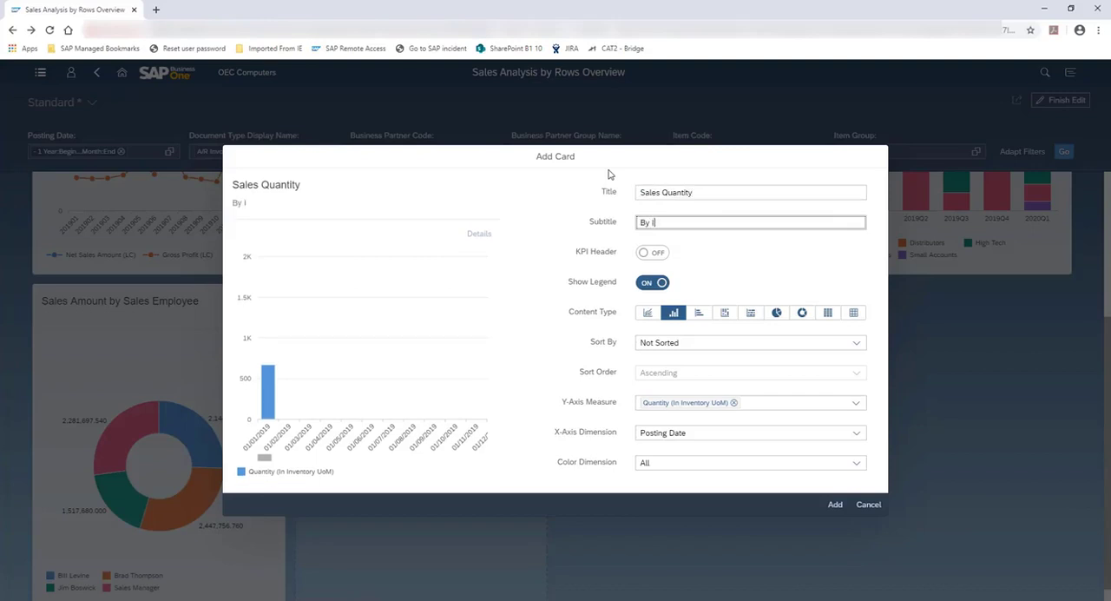
pyautogui.write('nventory Groups ')
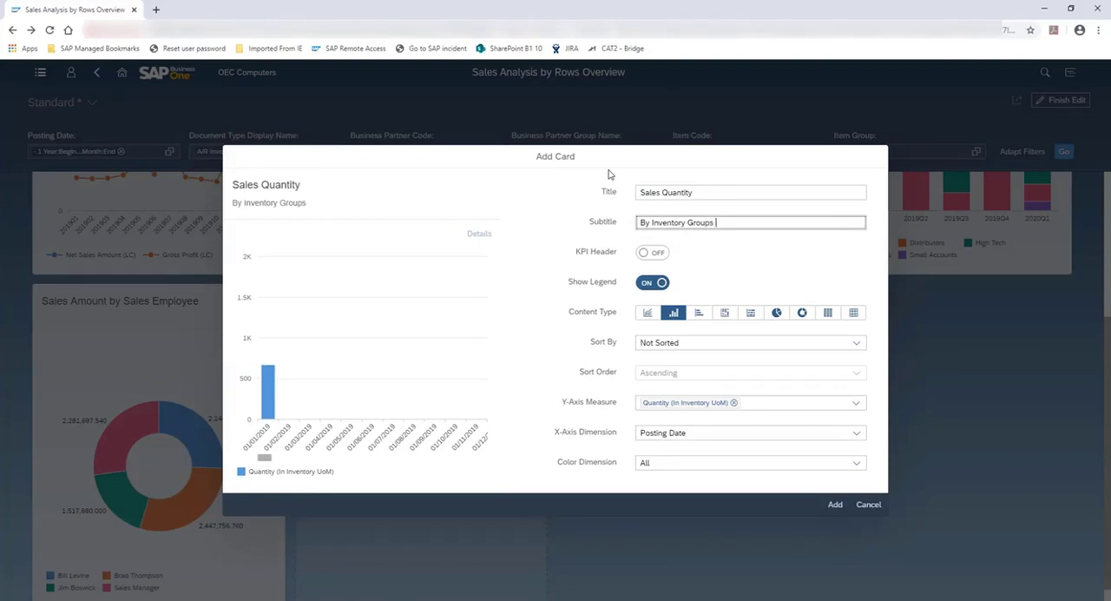
pyautogui.write('and Customer Groups')
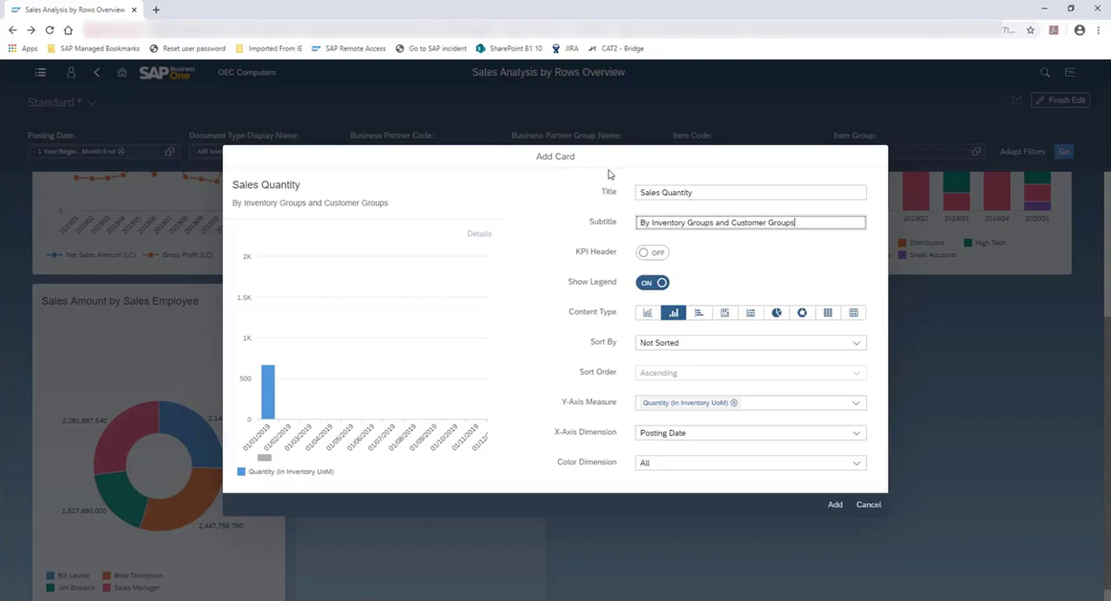
# Step: Enable the card's KPI header with Quantity (In Inventory UoM) as its value and Total Quantity as its description
pyautogui.click(658, 257)
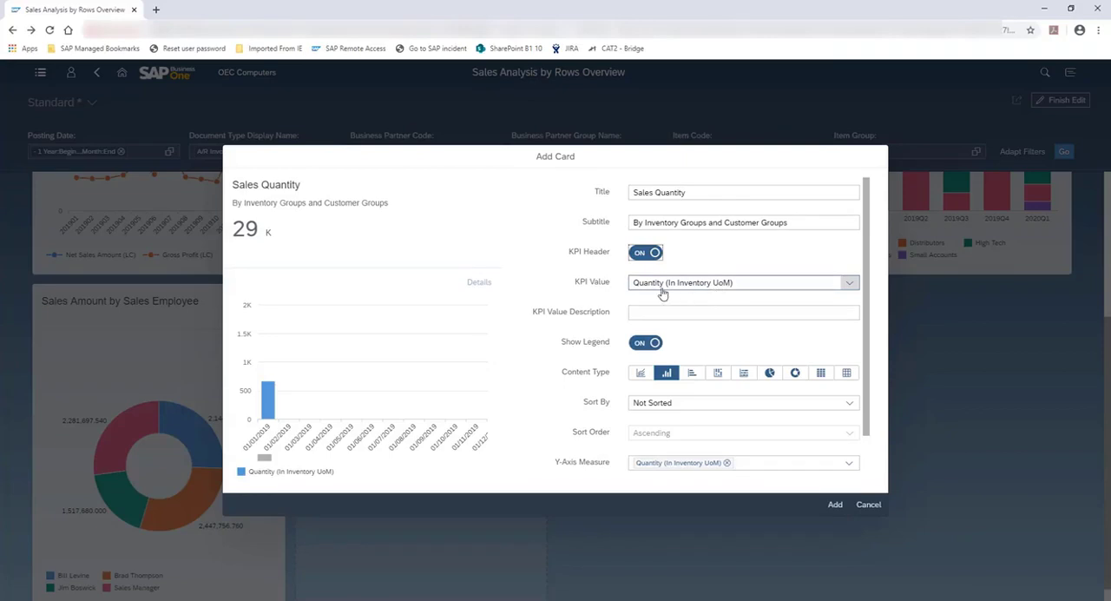
pyautogui.click(848, 284)
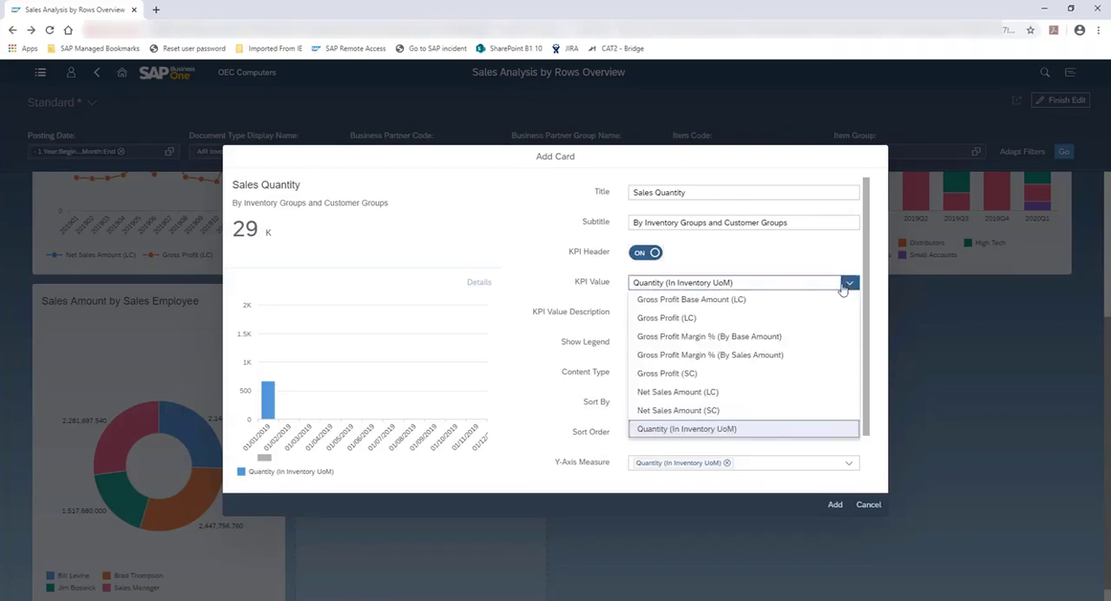
pyautogui.click(665, 431)
pyautogui.click(676, 311)
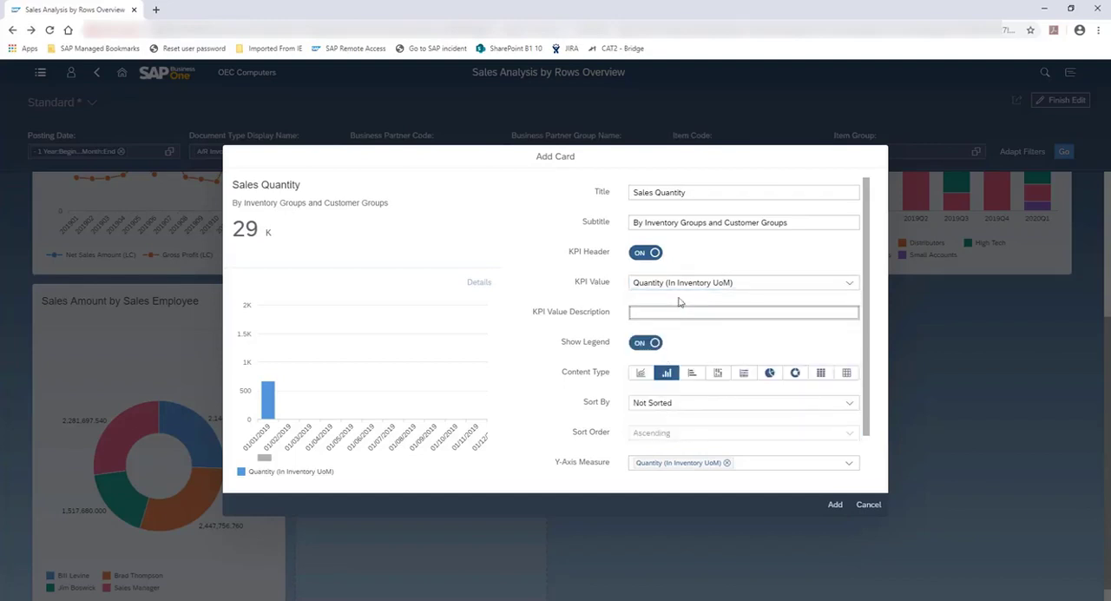
pyautogui.write('Tota')
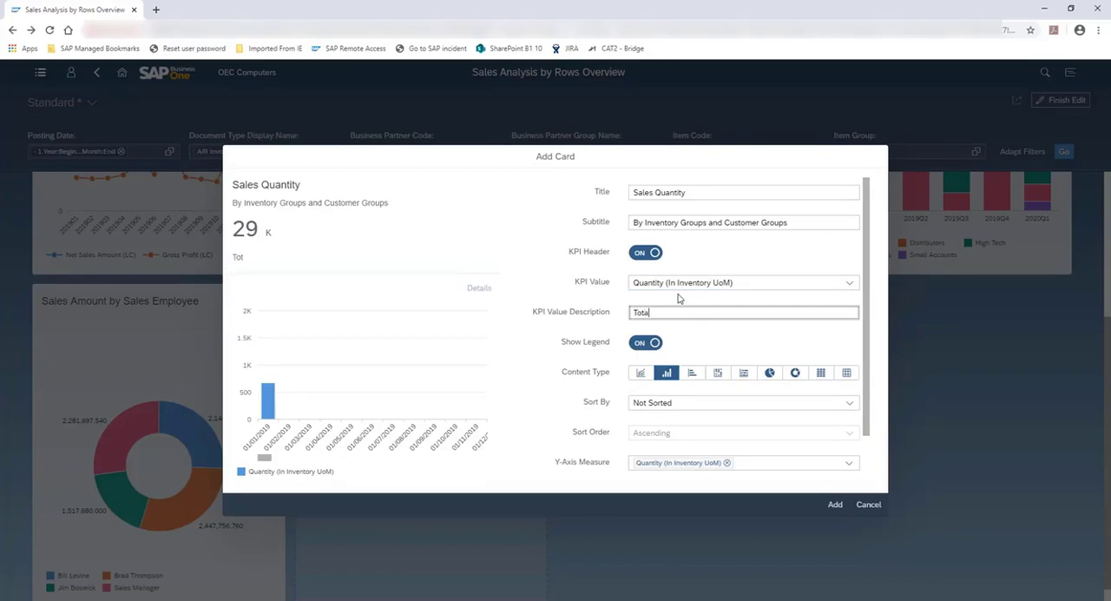
pyautogui.write('l Quantity')
# Step: Set the card's content type to heat map and switch its legend off and back on
pyautogui.click(821, 373)
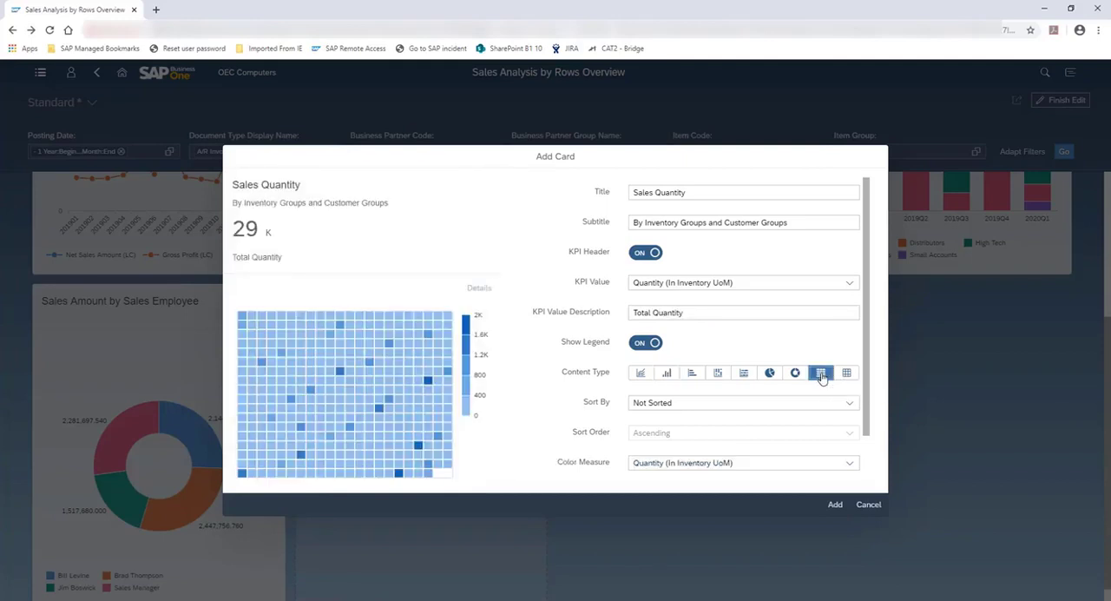
pyautogui.click(641, 344)
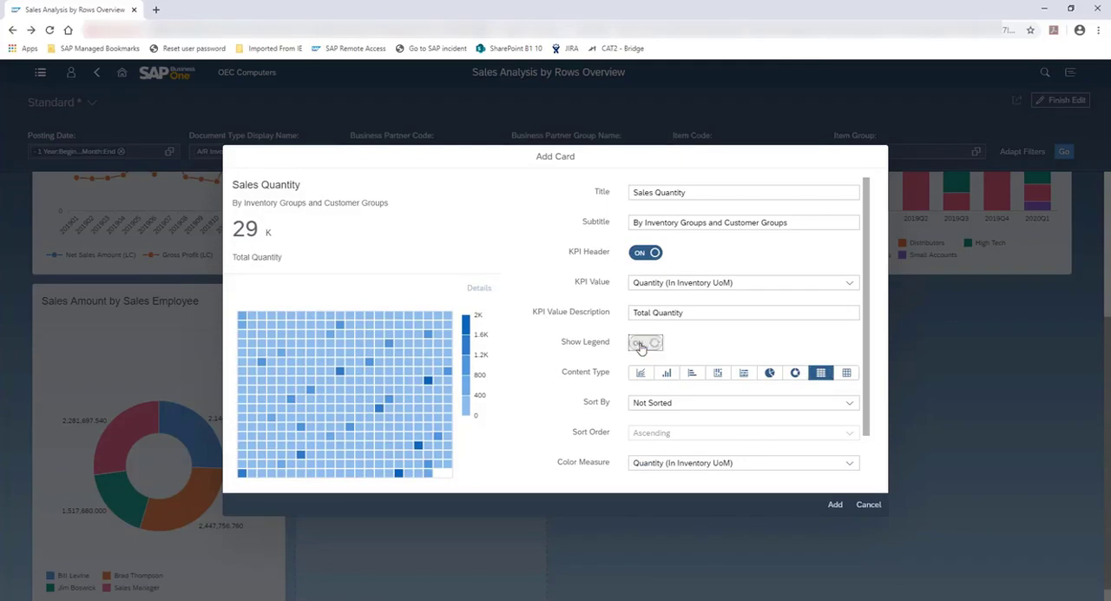
pyautogui.click(657, 346)
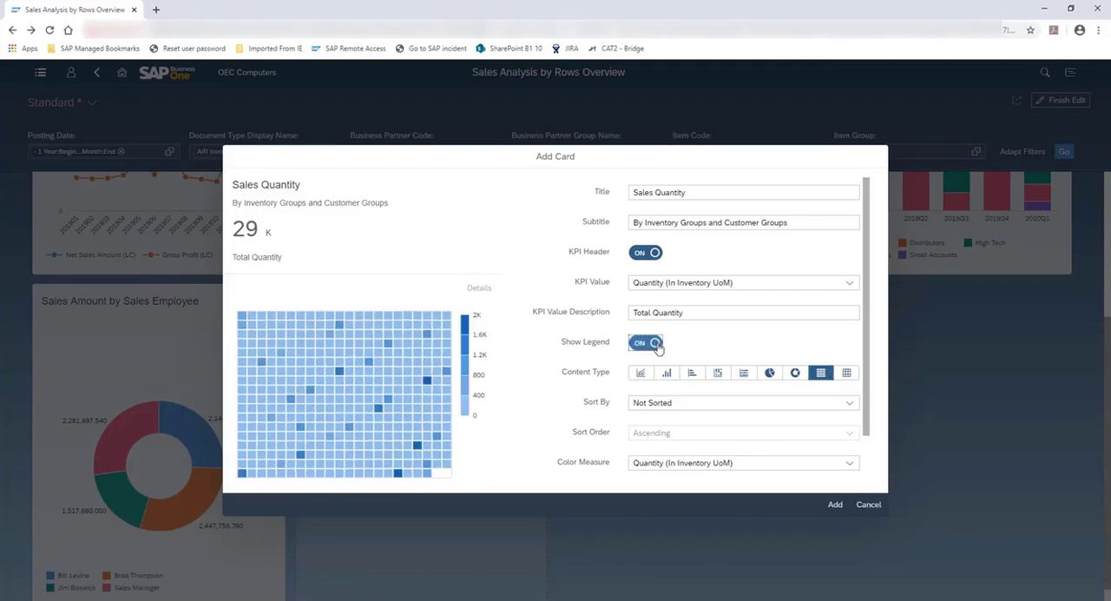
# Step: Set the heat map's X-axis dimension to Item Group and Y-axis dimension to Business Partner Group Name, and add the card
pyautogui.scroll(-1, 834, 361)
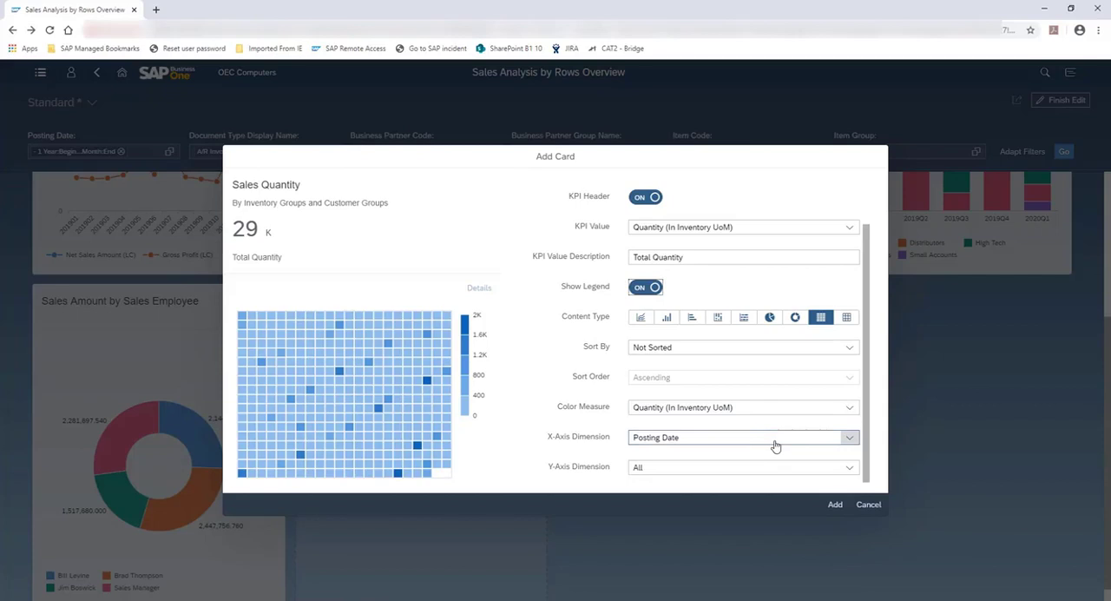
pyautogui.click(848, 438)
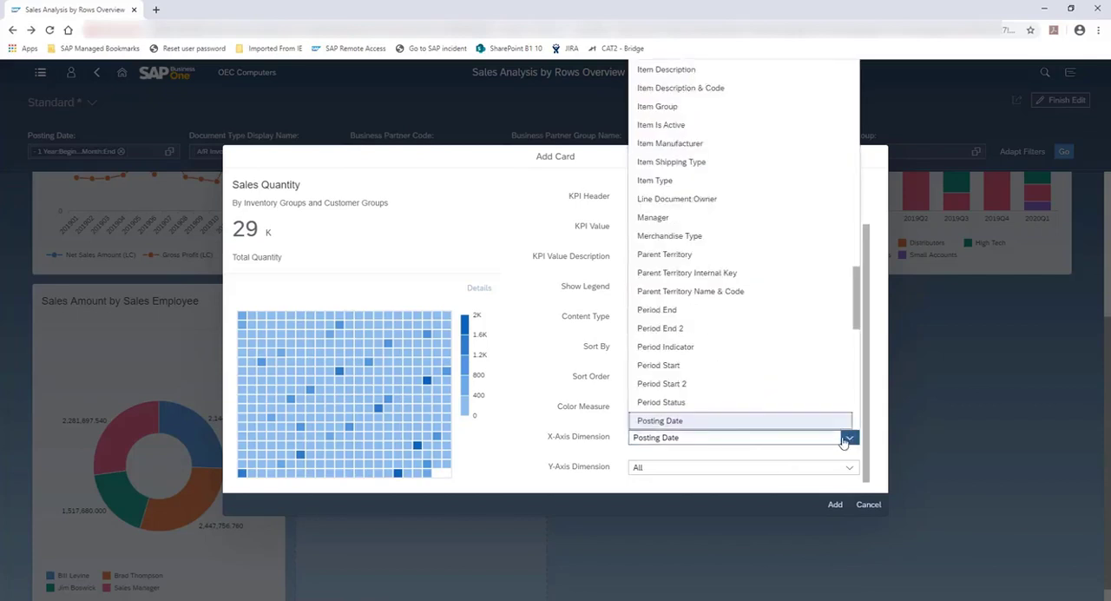
pyautogui.click(679, 107)
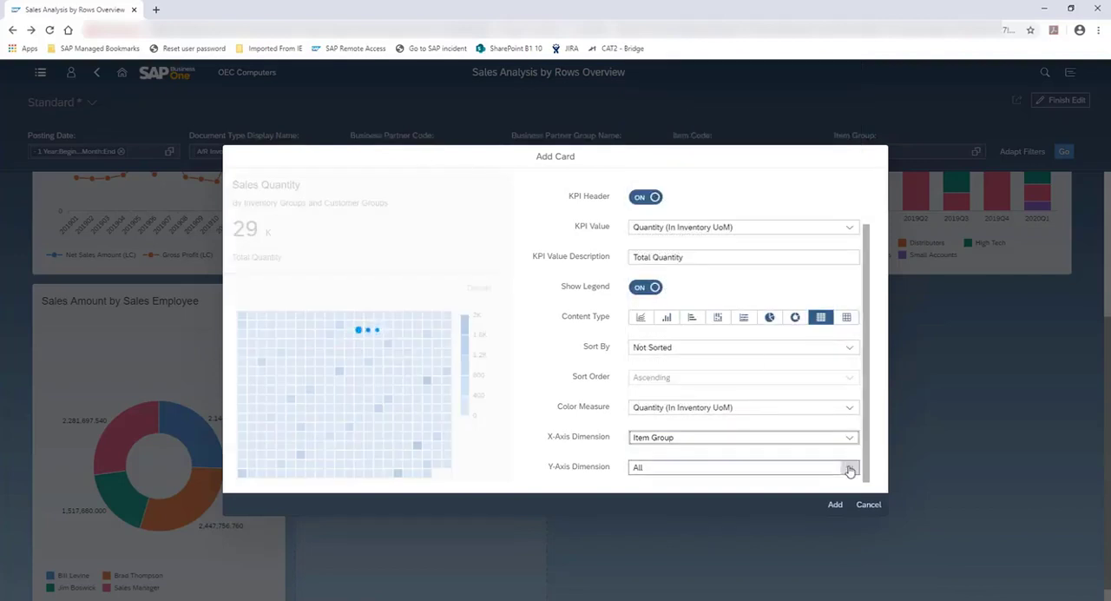
pyautogui.click(849, 469)
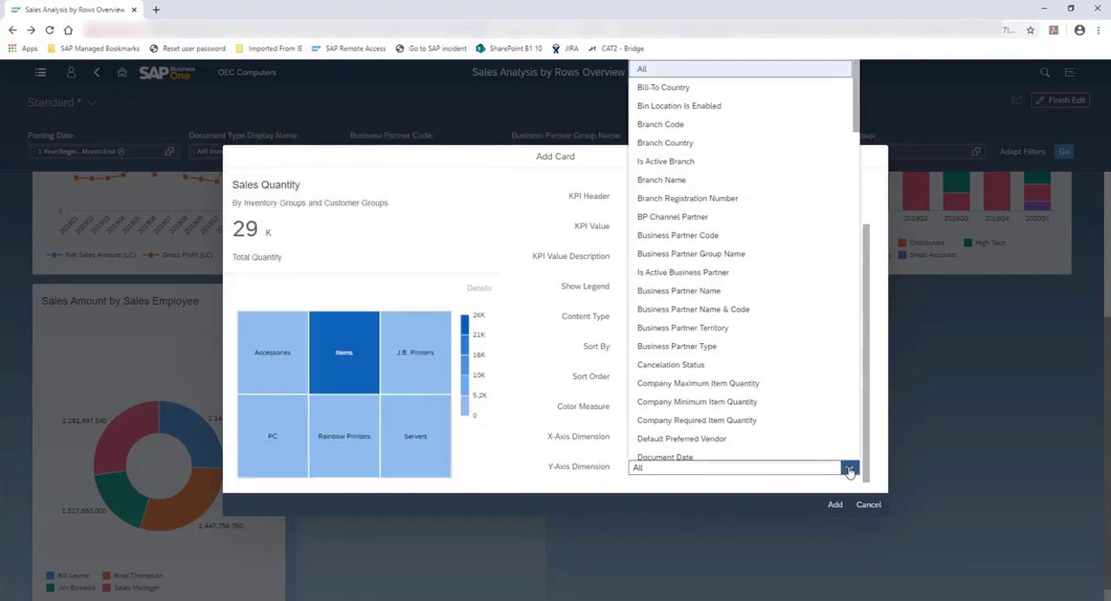
pyautogui.click(766, 254)
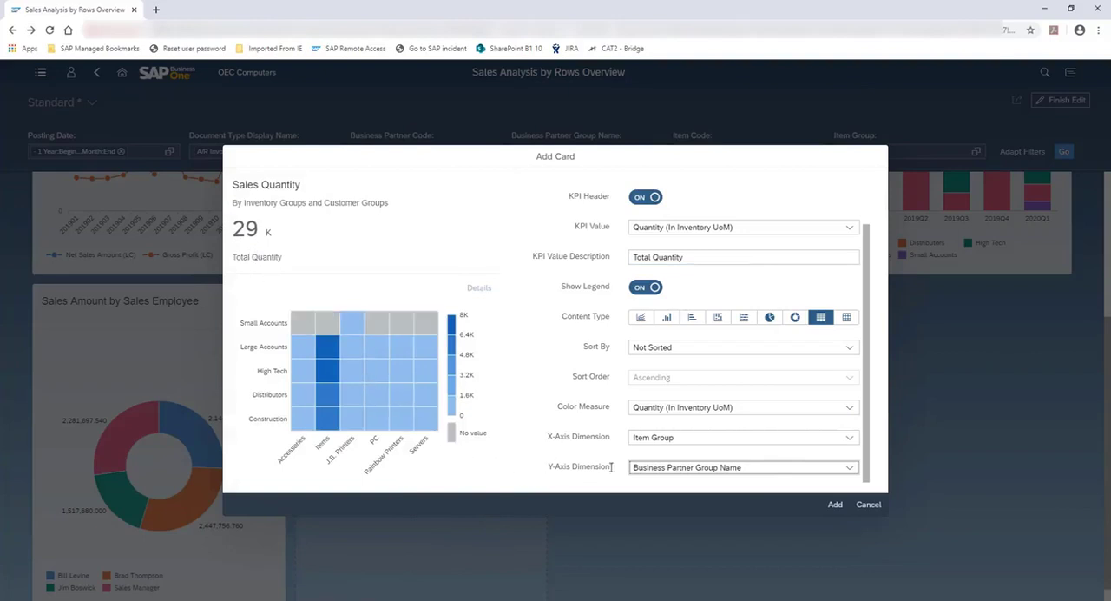
pyautogui.click(835, 506)
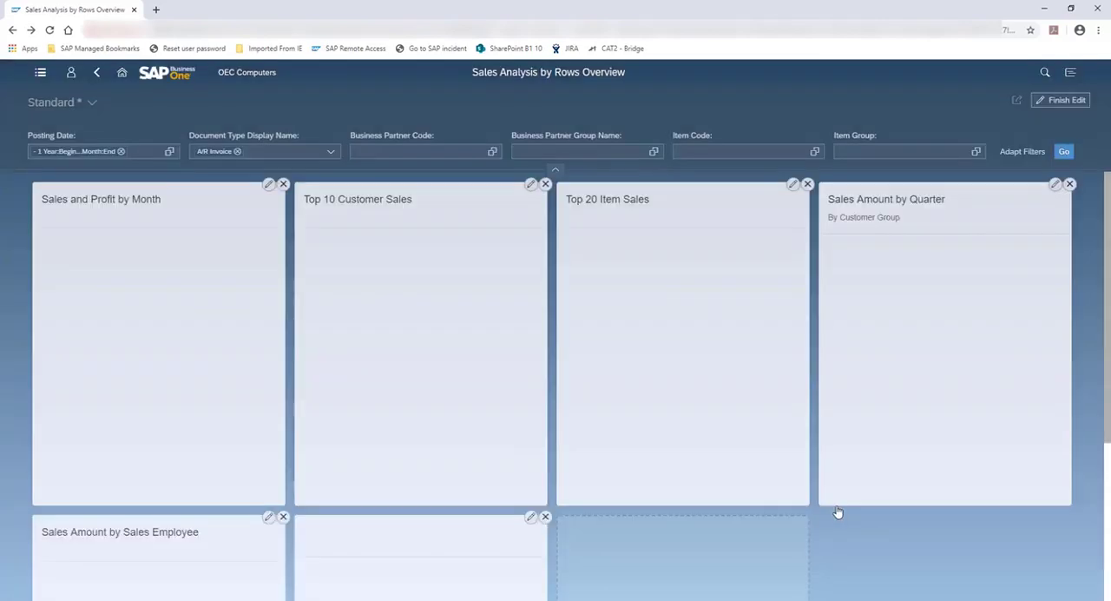
# Step: Move the Sales Quantity card to first place and Sales and Profit by Month to fourth place, and finish editing the overview
pyautogui.scroll(-3, 837, 512)
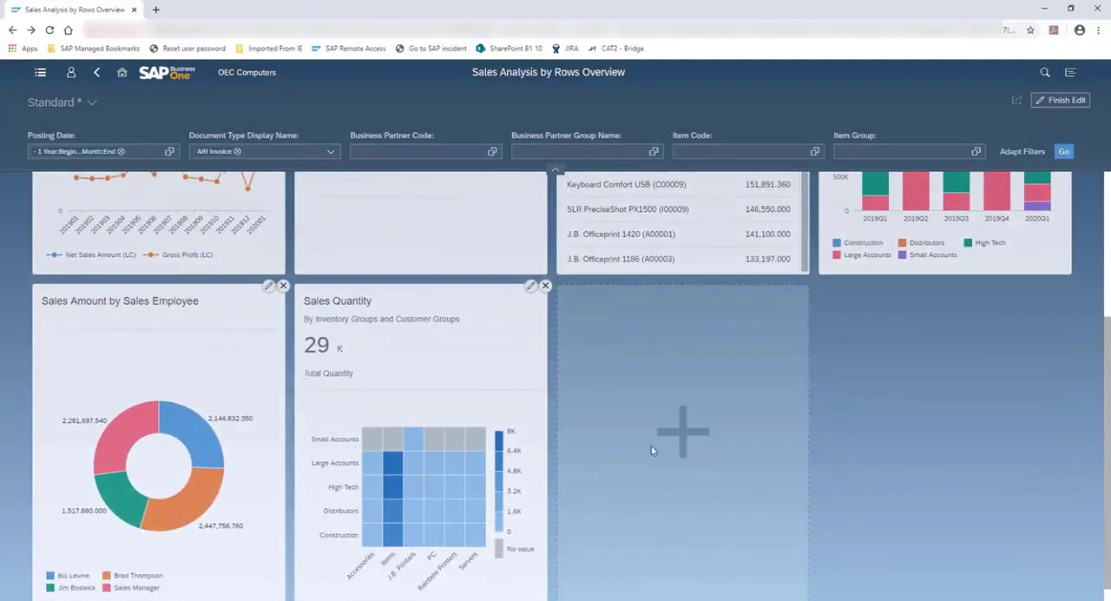
pyautogui.moveTo(408, 300); pyautogui.dragTo(139, 79)
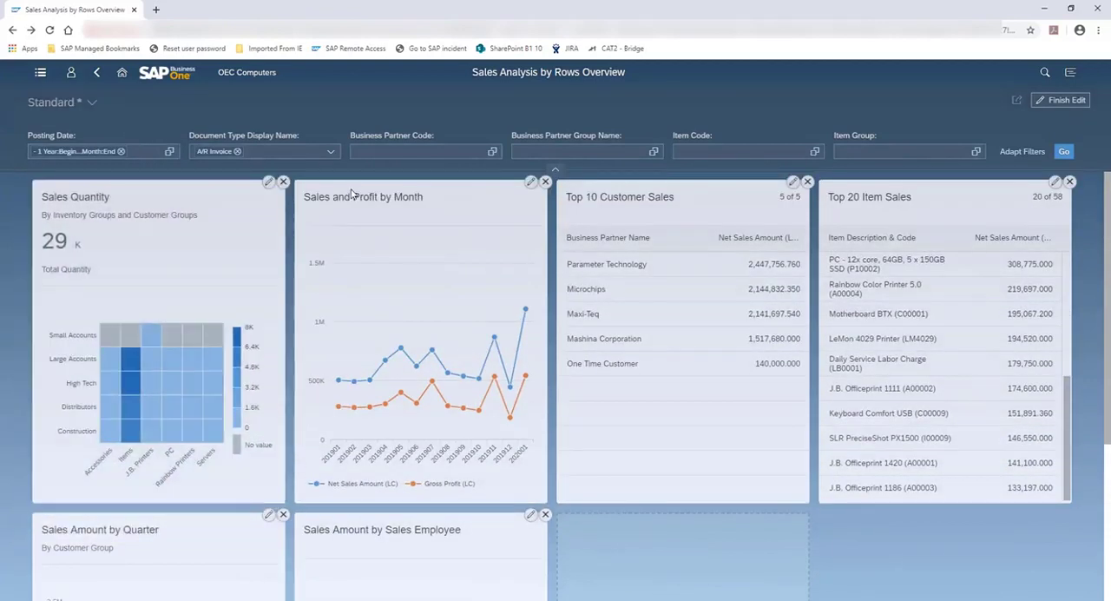
pyautogui.moveTo(352, 193); pyautogui.dragTo(868, 196)
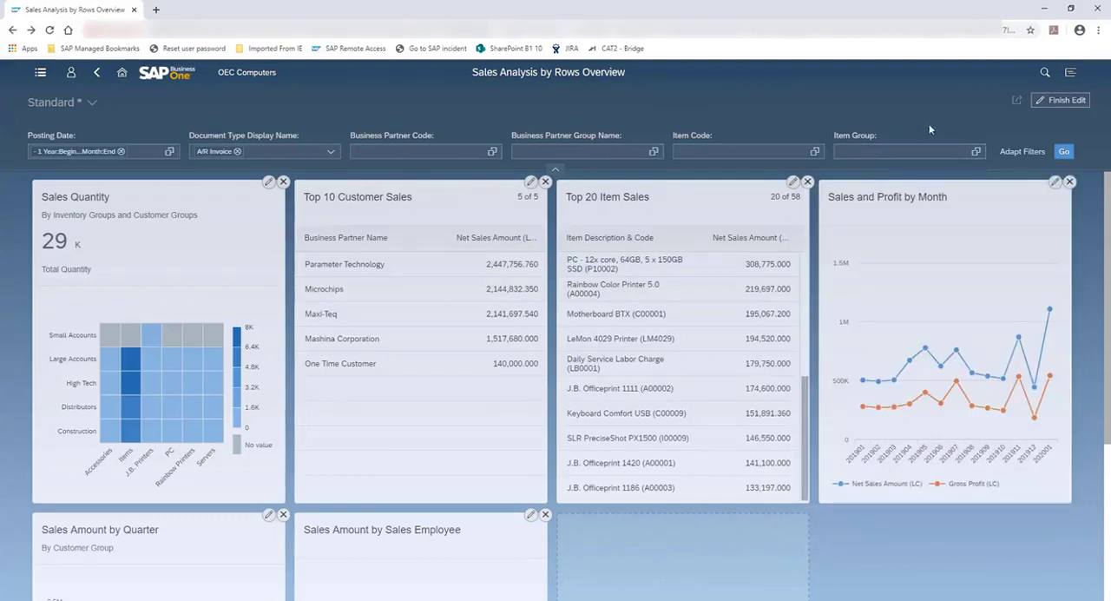
pyautogui.click(1052, 102)
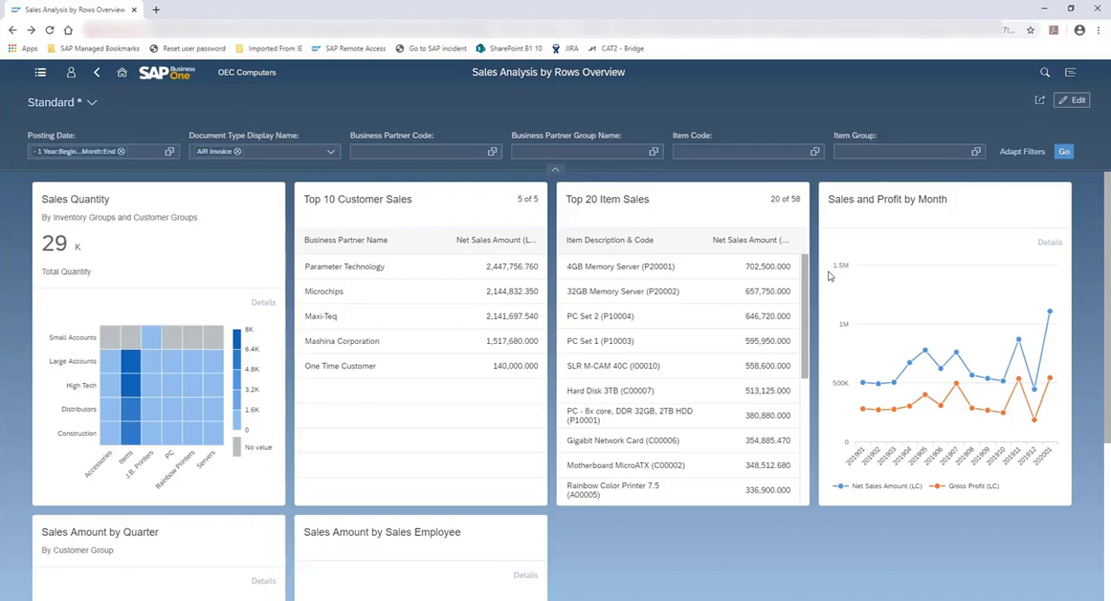
# Step: Save the overview as a tile titled Key Data Overview in the My Home group and return to the home page
pyautogui.click(1039, 102)
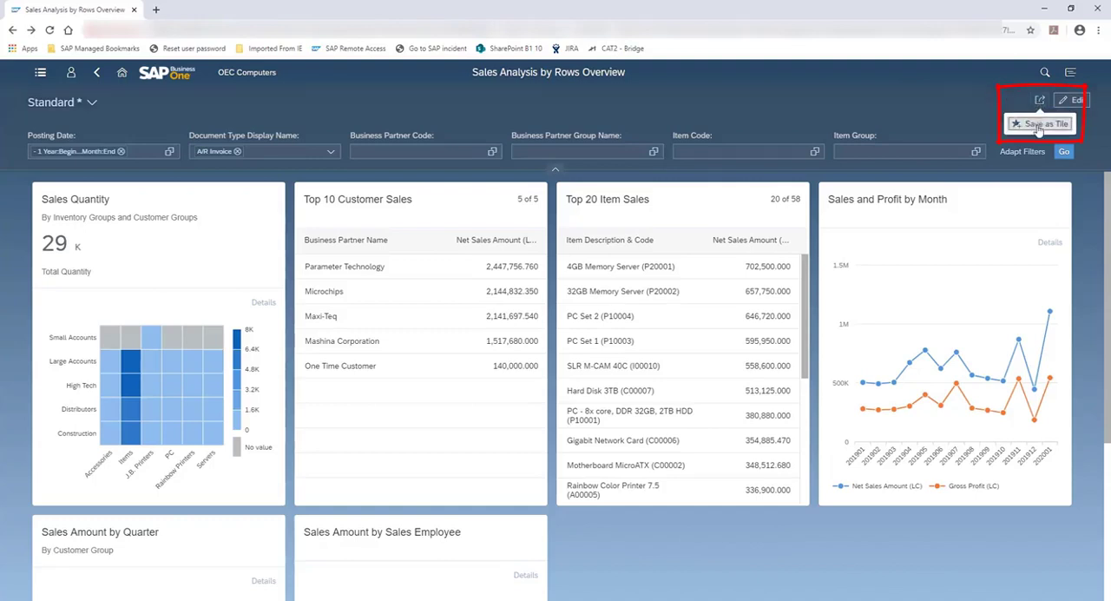
pyautogui.click(1039, 124)
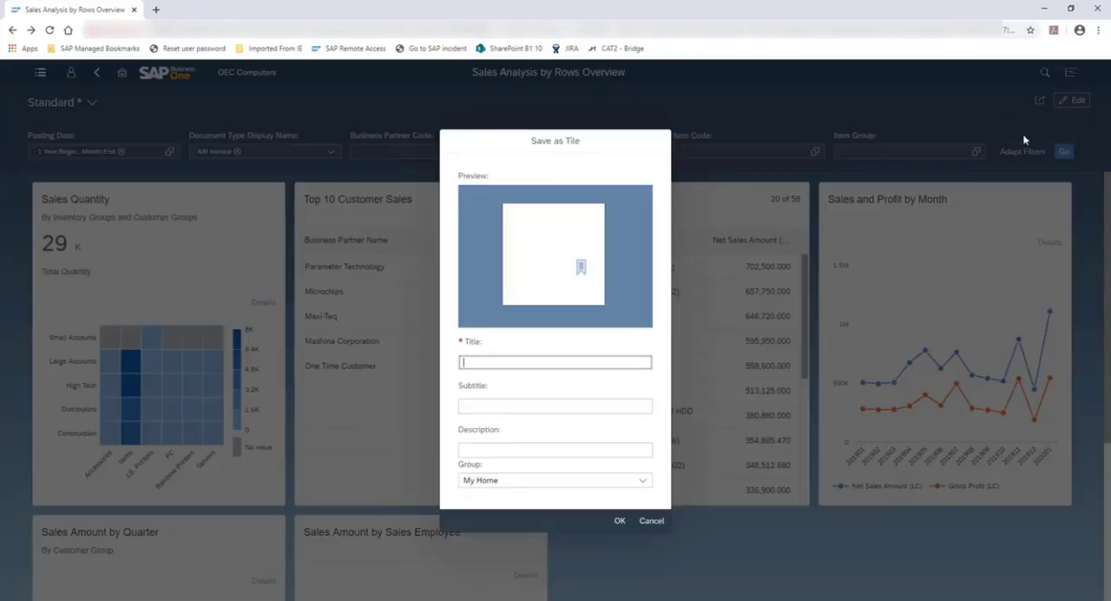
pyautogui.write('Key Data Overview')
pyautogui.click(619, 521)
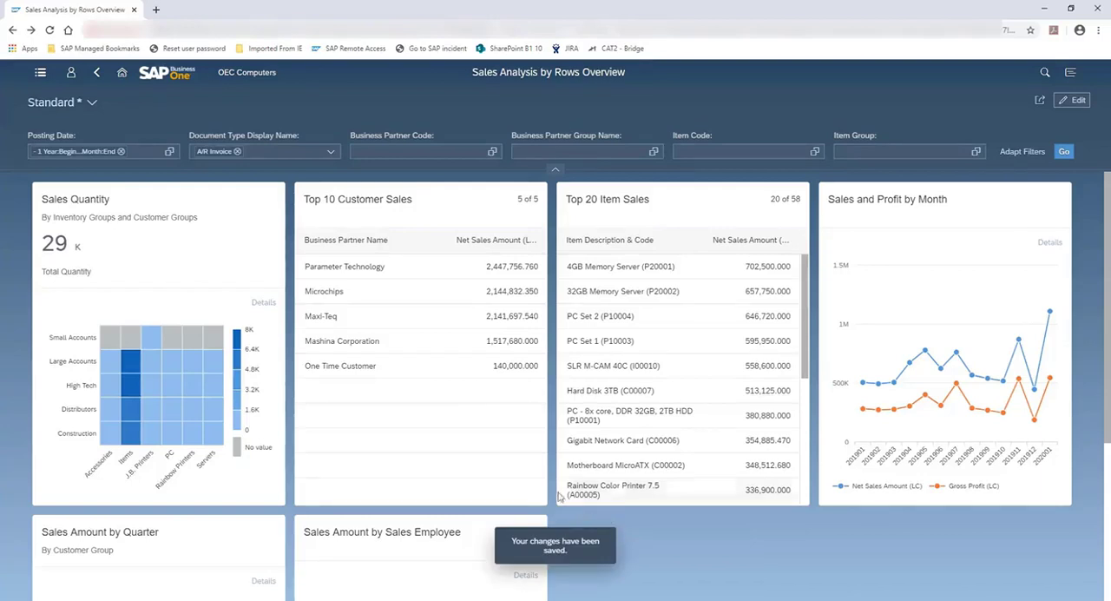
pyautogui.click(121, 72)
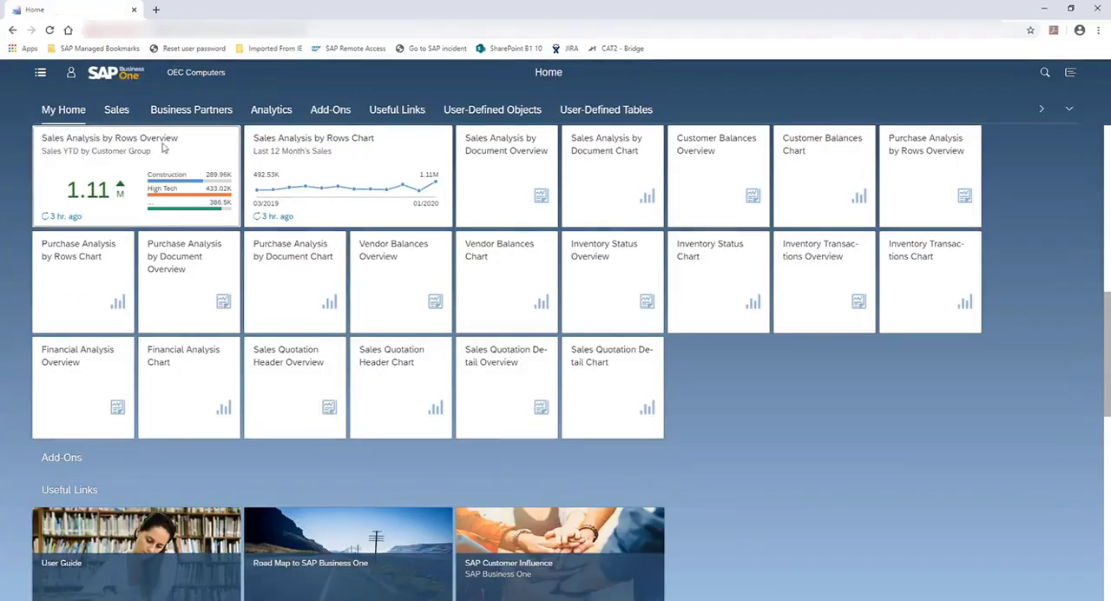
# Step: Open the Key Data Overview tile from My Home and switch the overview to the Standard view
pyautogui.click(56, 112)
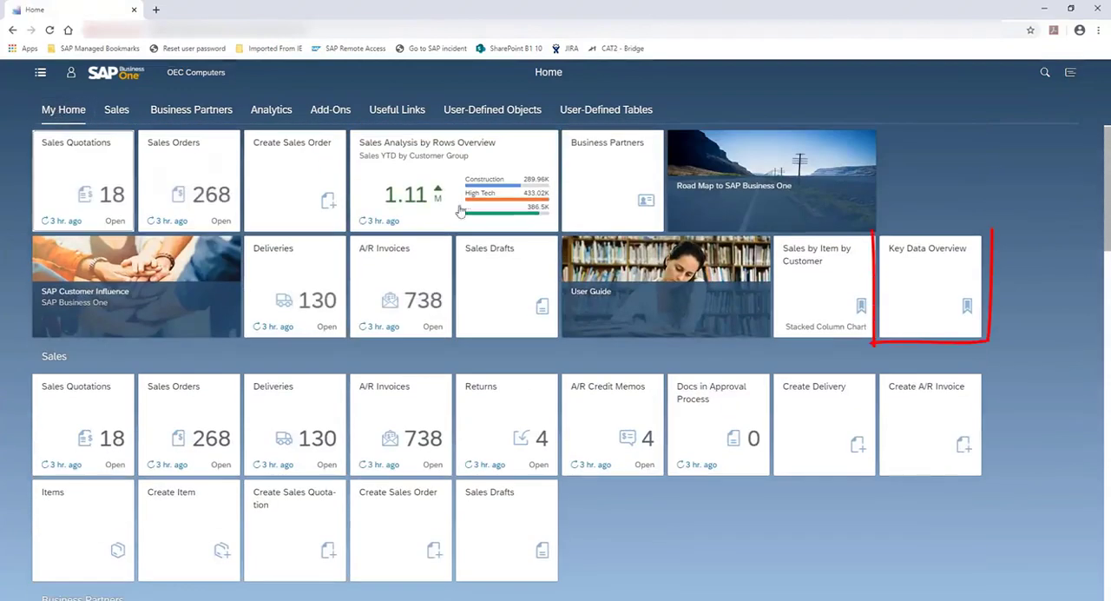
pyautogui.click(927, 261)
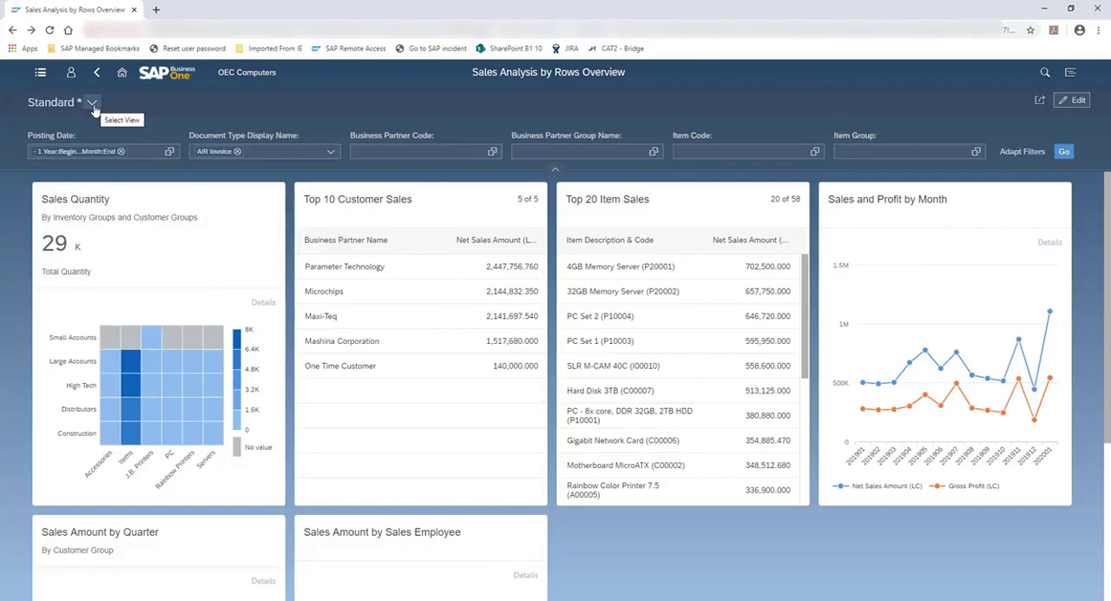
pyautogui.click(92, 104)
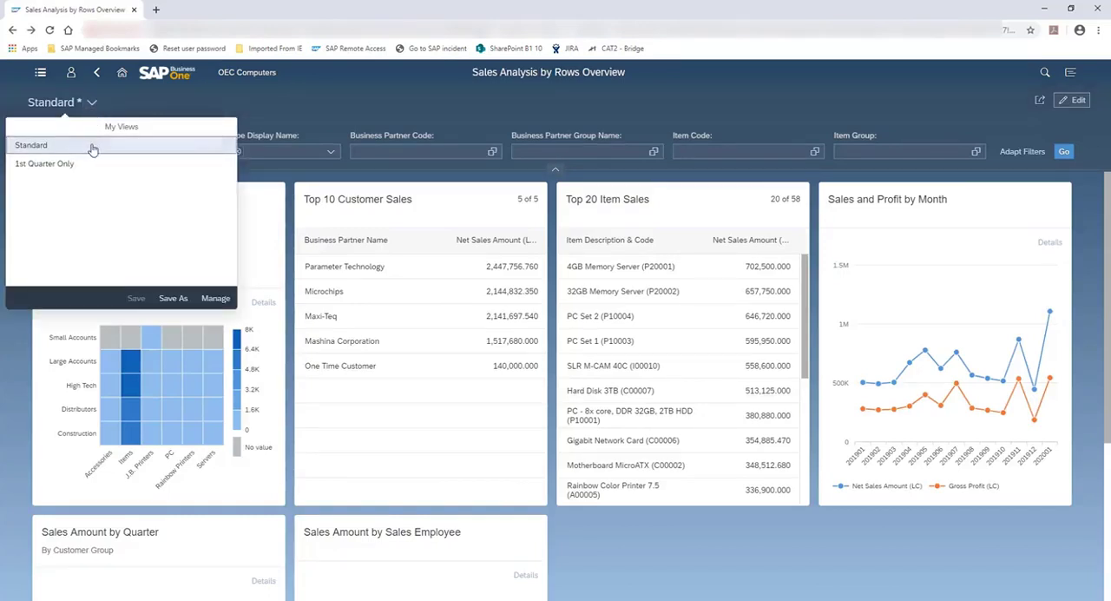
pyautogui.click(93, 148)
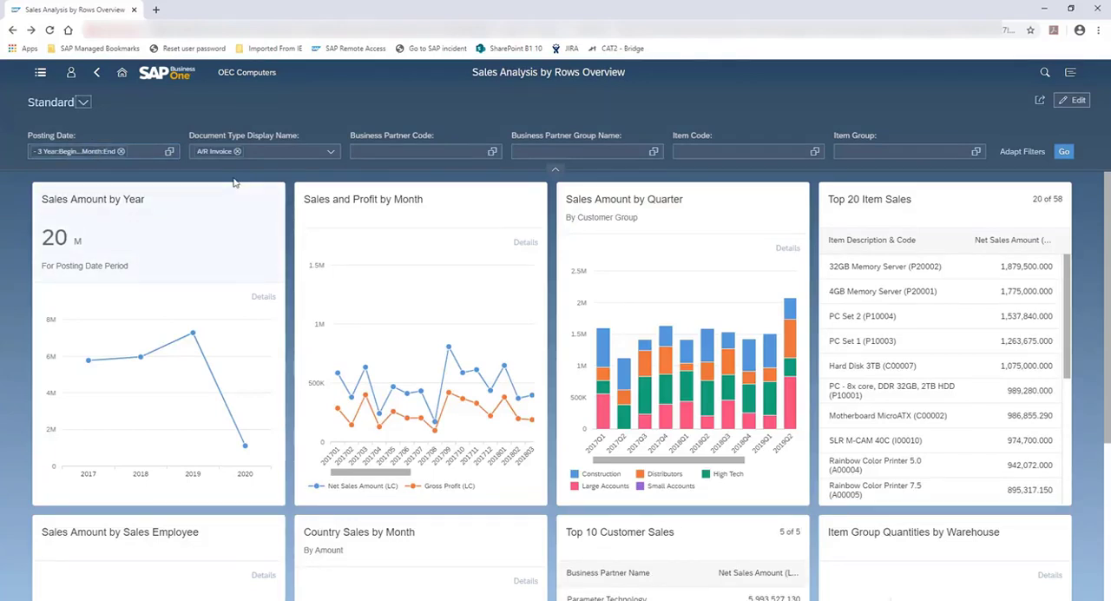
# Step: Switch to the 1st Quarter Only view and zoom out the Sales and Profit by Month and Sales Amount by Quarter charts
pyautogui.click(83, 102)
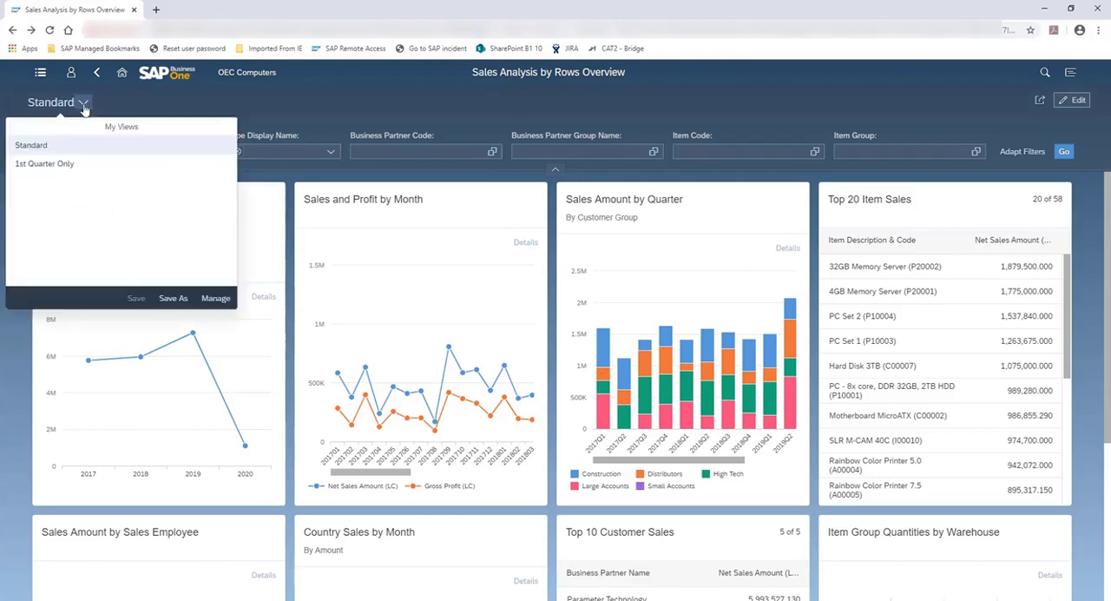
pyautogui.click(39, 168)
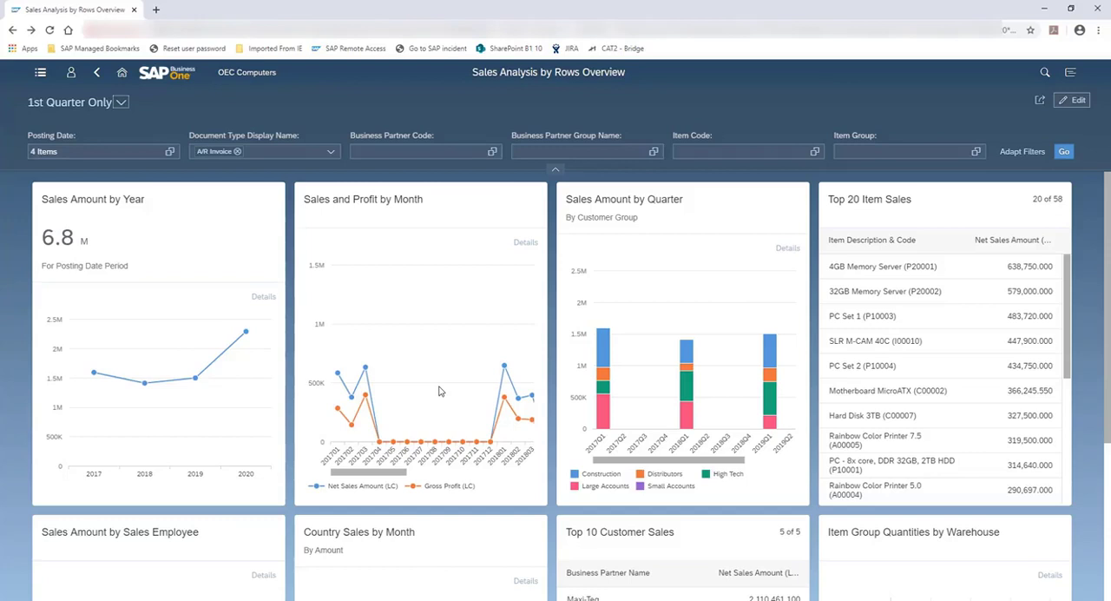
pyautogui.scroll(-5, 460, 356)
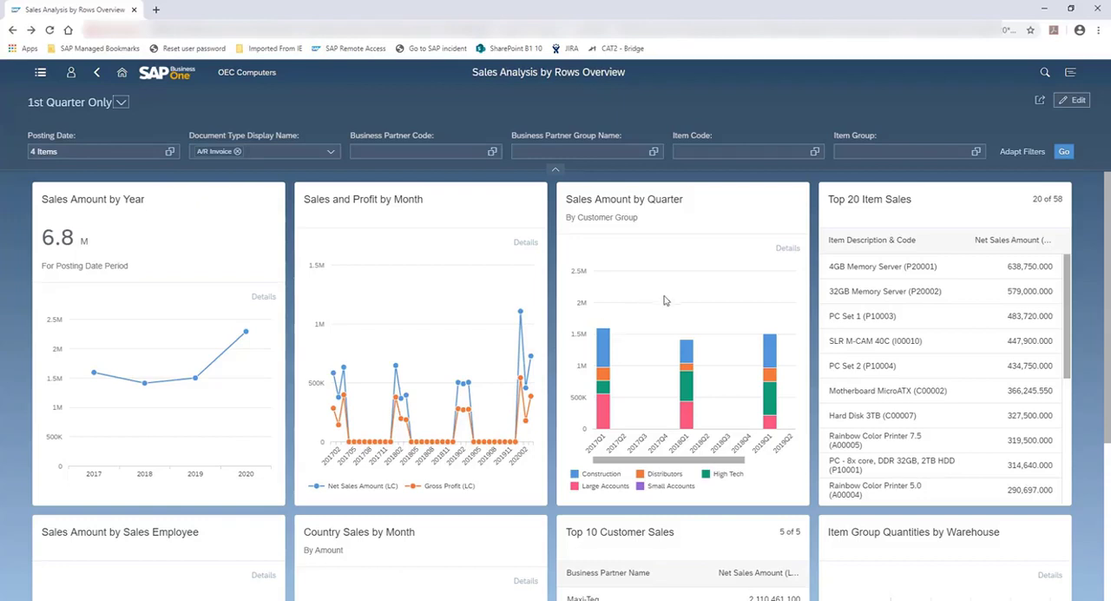
pyautogui.scroll(-3, 670, 289)
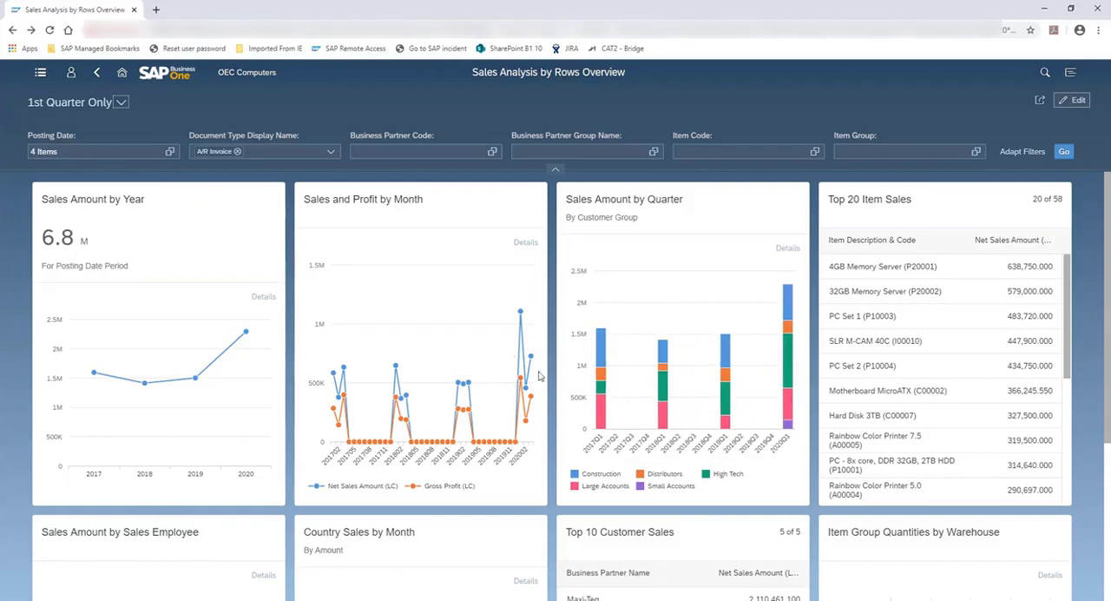
# Step: Open the Sales and Profit by Month card as a full chart and display its Posting Date filter conditions
pyautogui.click(426, 210)
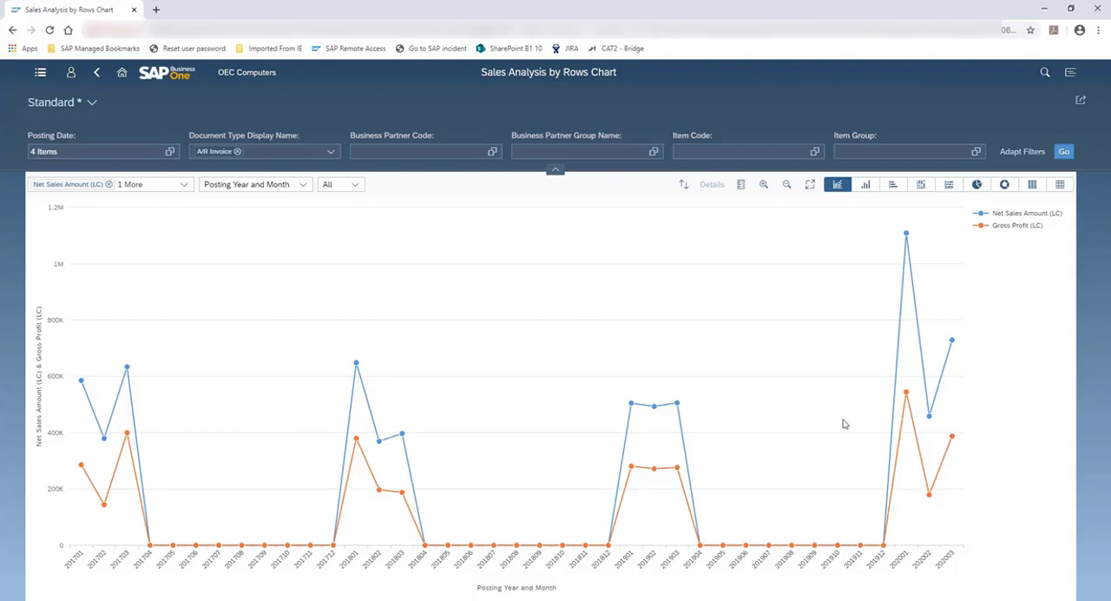
pyautogui.click(49, 152)
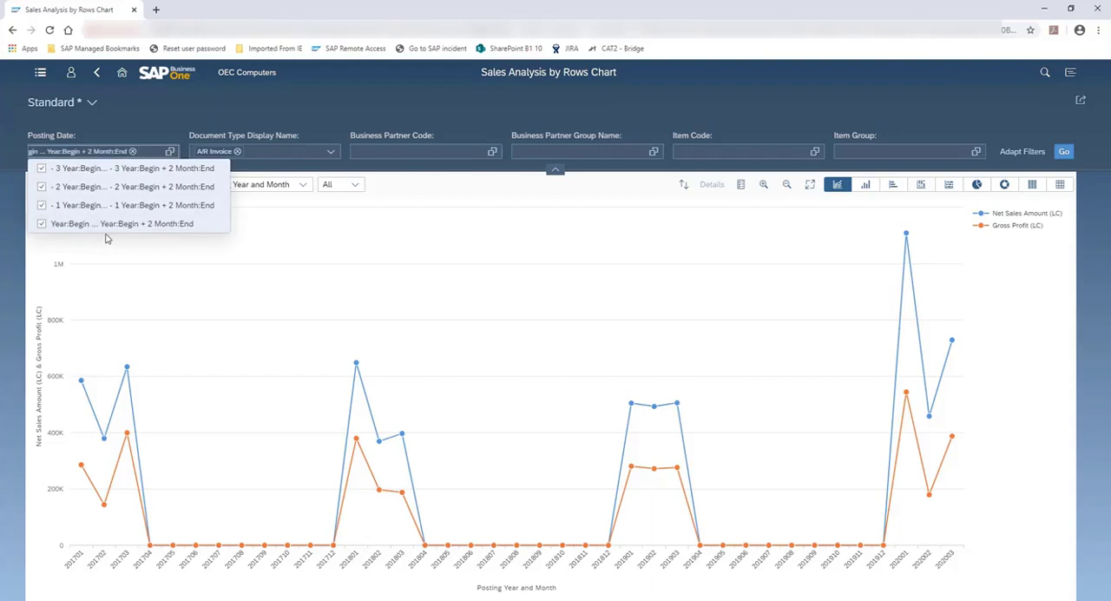
pyautogui.click(171, 152)
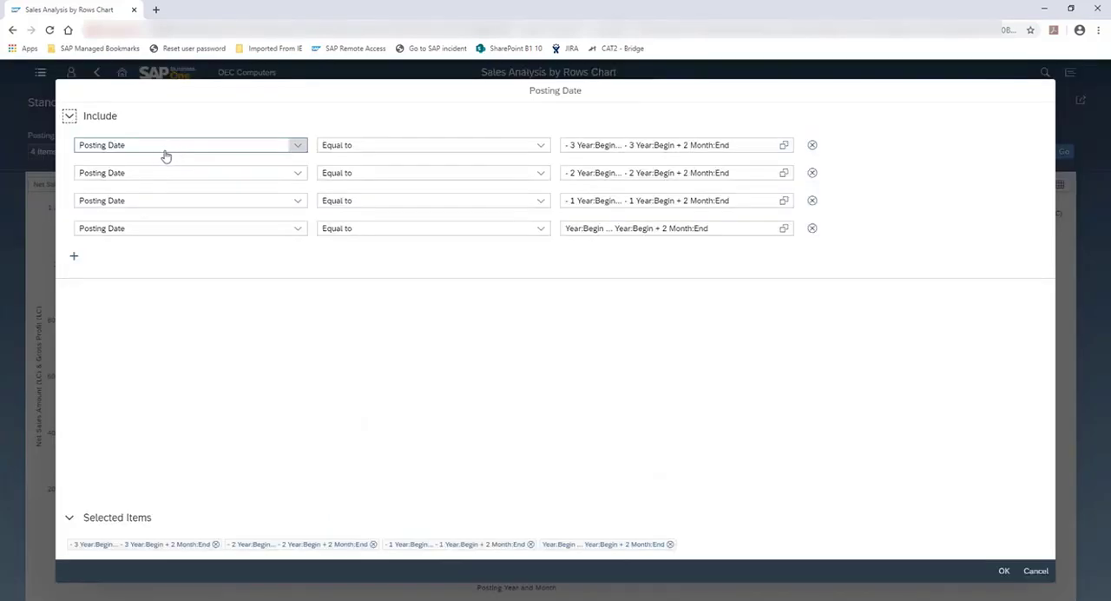
# Step: Add a blank Posting Date condition, discard the filter changes, and return to the overview
pyautogui.click(75, 257)
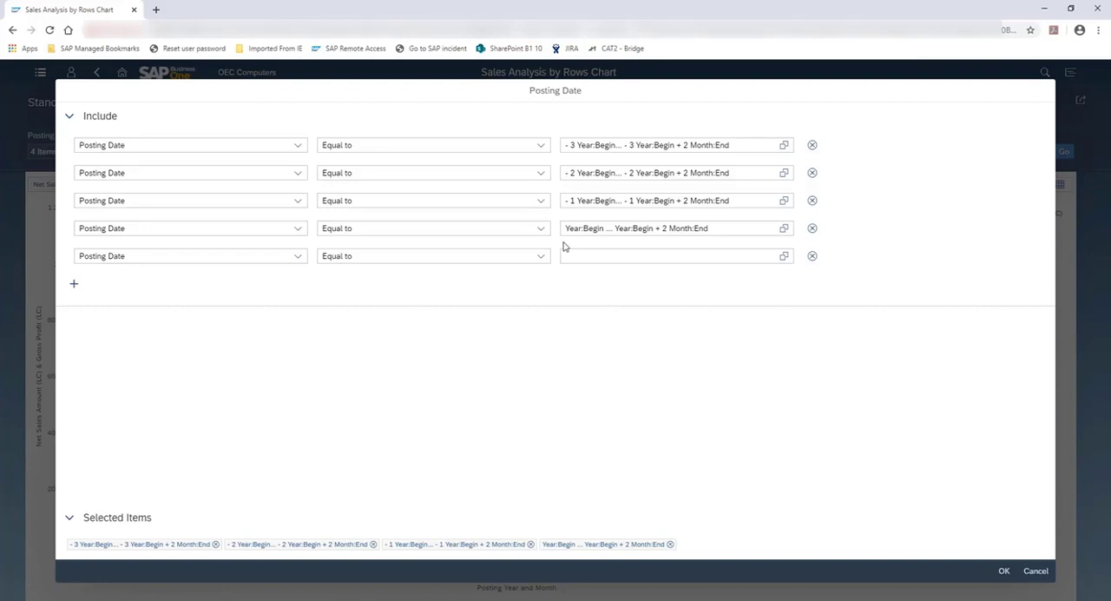
pyautogui.click(1032, 572)
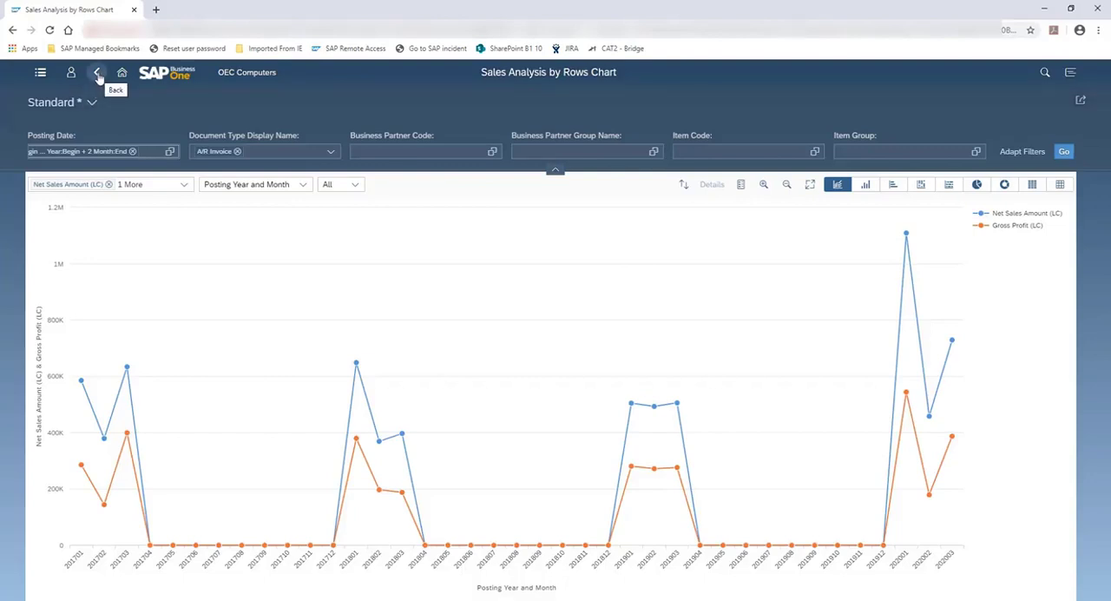
pyautogui.click(97, 74)
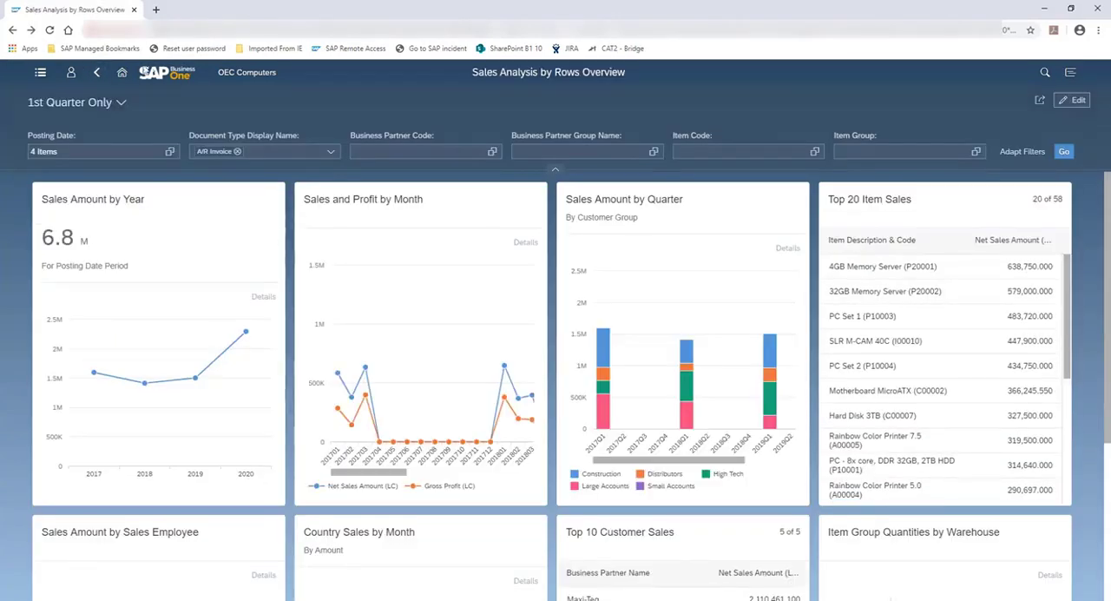
# Step: Return to the home page, open General Overview from the Analytics group, and look through its cards
pyautogui.click(120, 74)
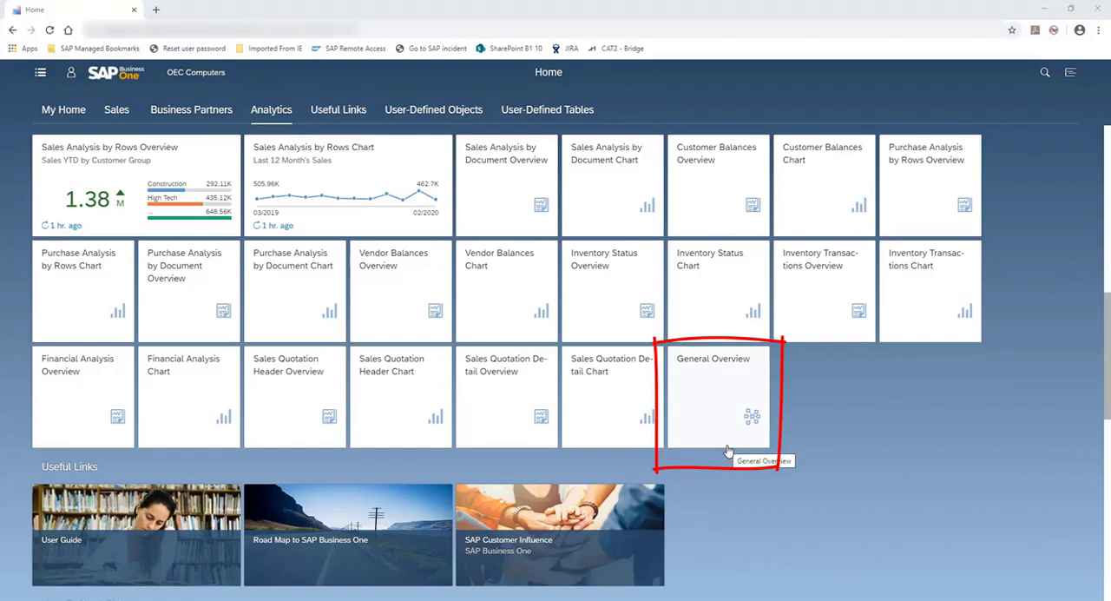
pyautogui.click(721, 379)
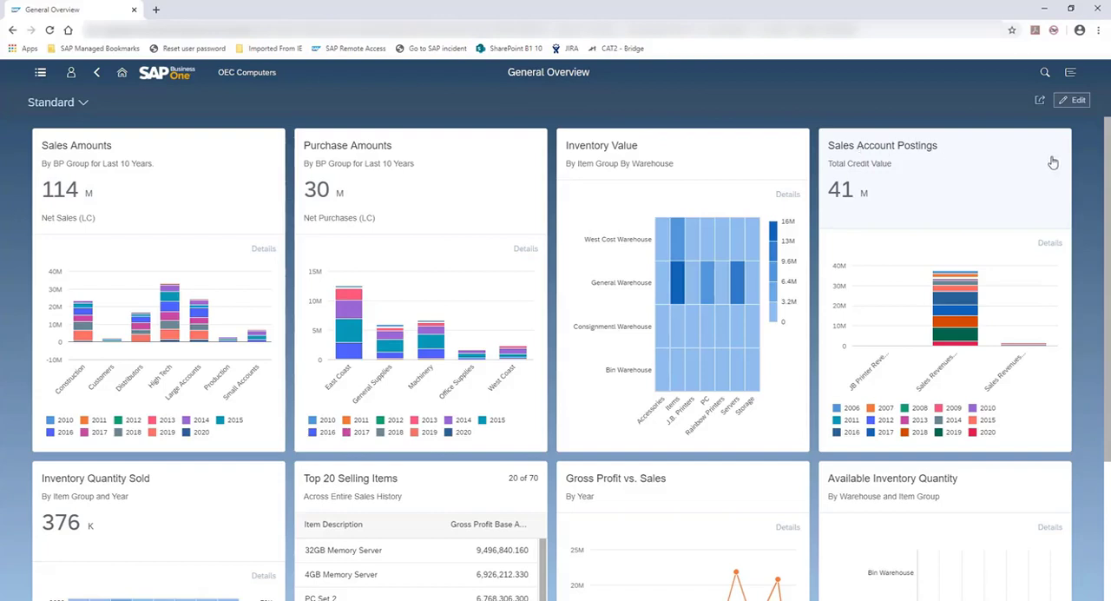
pyautogui.scroll(-3, 1095, 182)
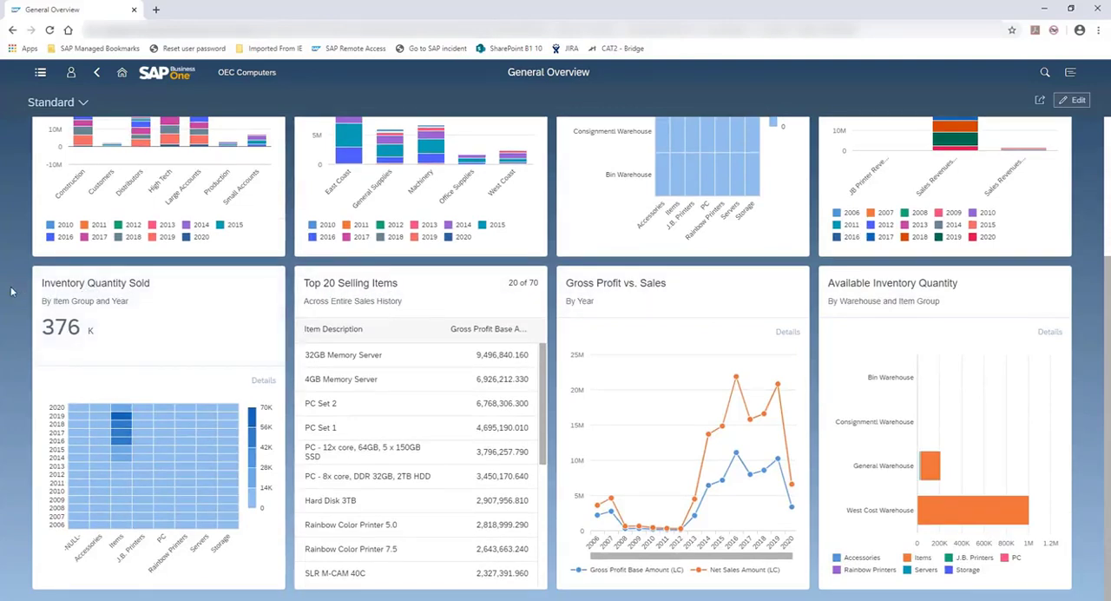
pyautogui.scroll(3, 12, 290)
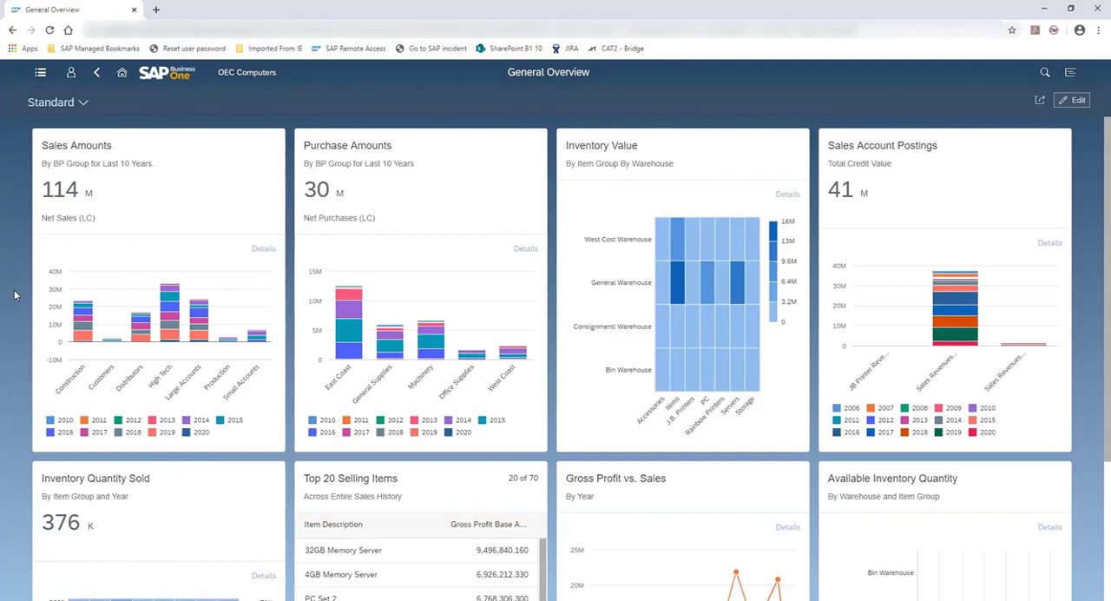
# Step: Switch to the Last 4 Full Quarter Comparison view, and select and deselect the second salesperson's column in the Sales by Salesperson for Quarter -2 card
pyautogui.click(83, 102)
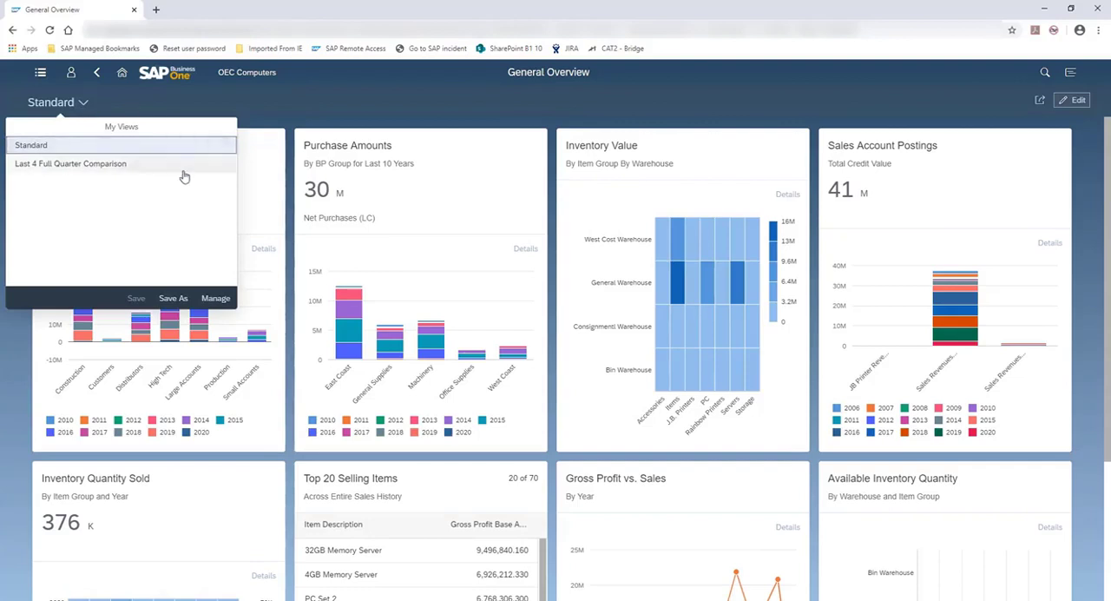
pyautogui.click(129, 169)
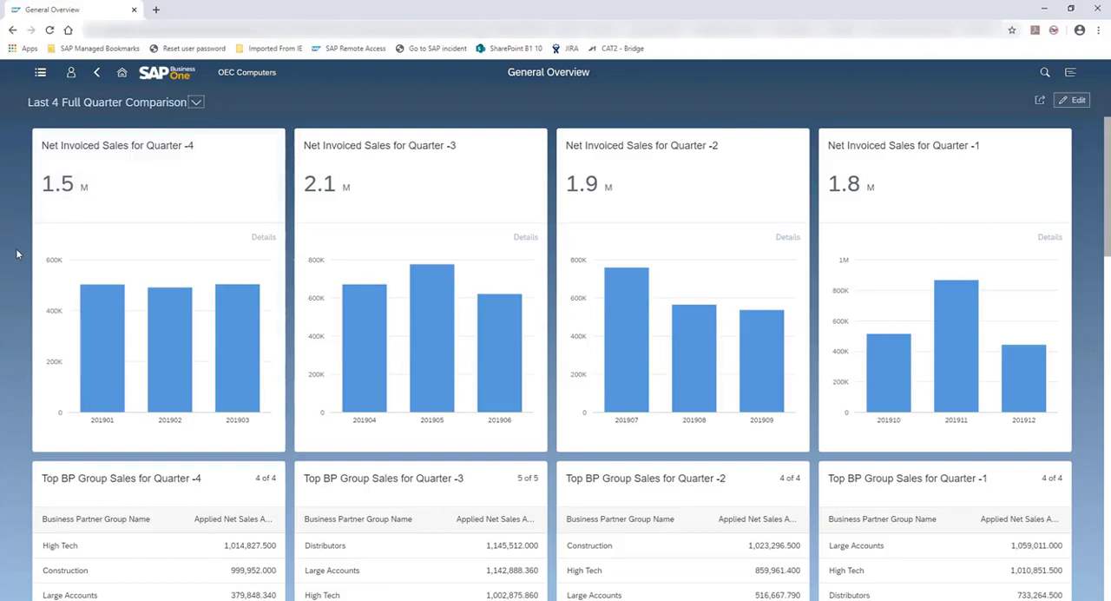
pyautogui.scroll(-3, 13, 252)
pyautogui.scroll(-3, 17, 253)
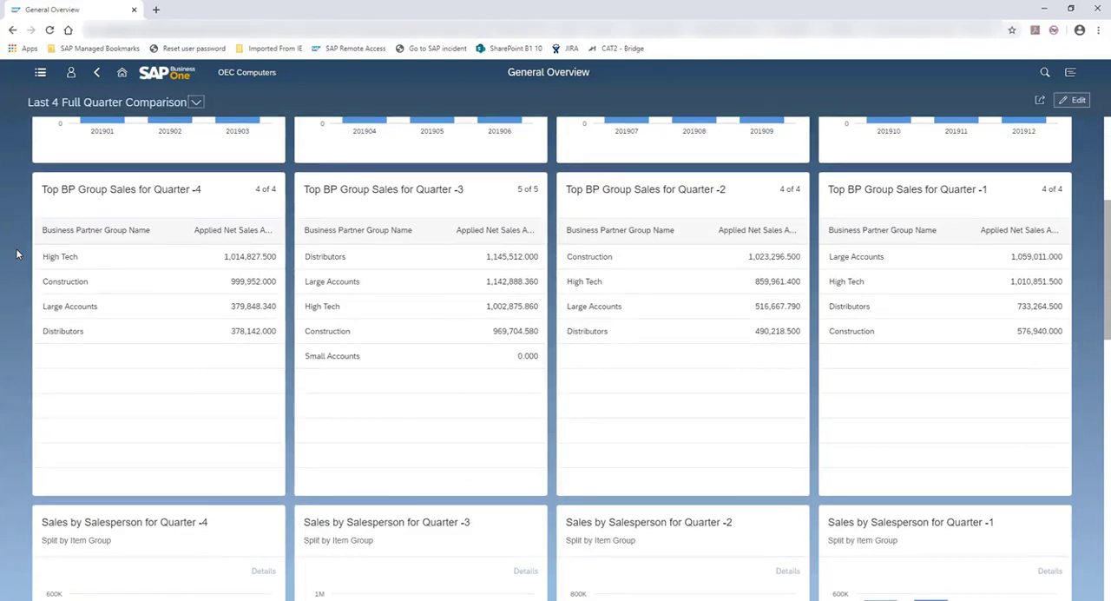
pyautogui.scroll(-6, 16, 254)
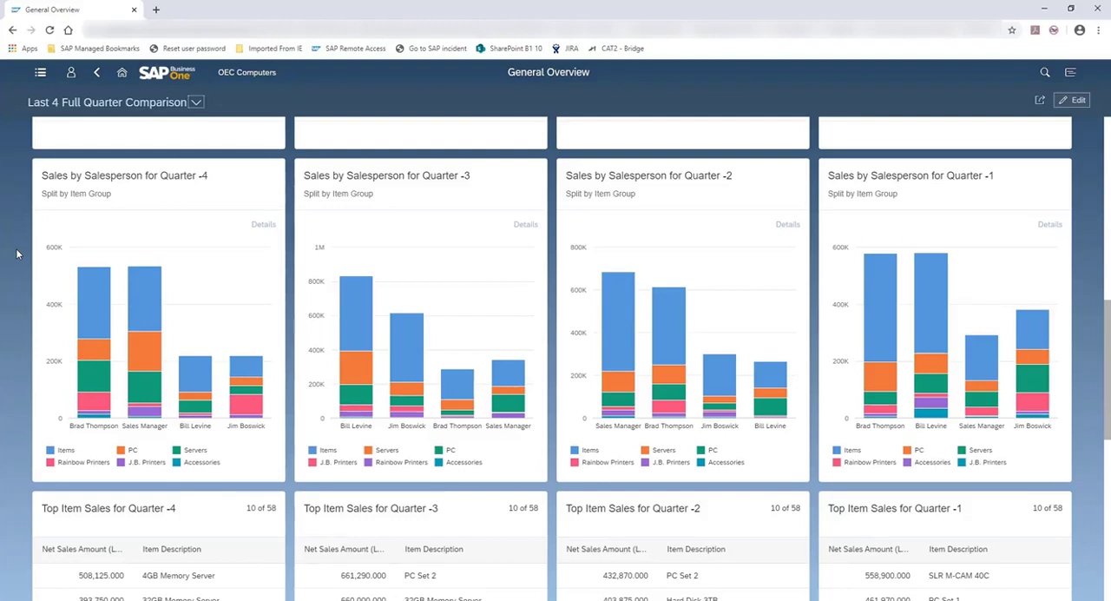
pyautogui.click(674, 429)
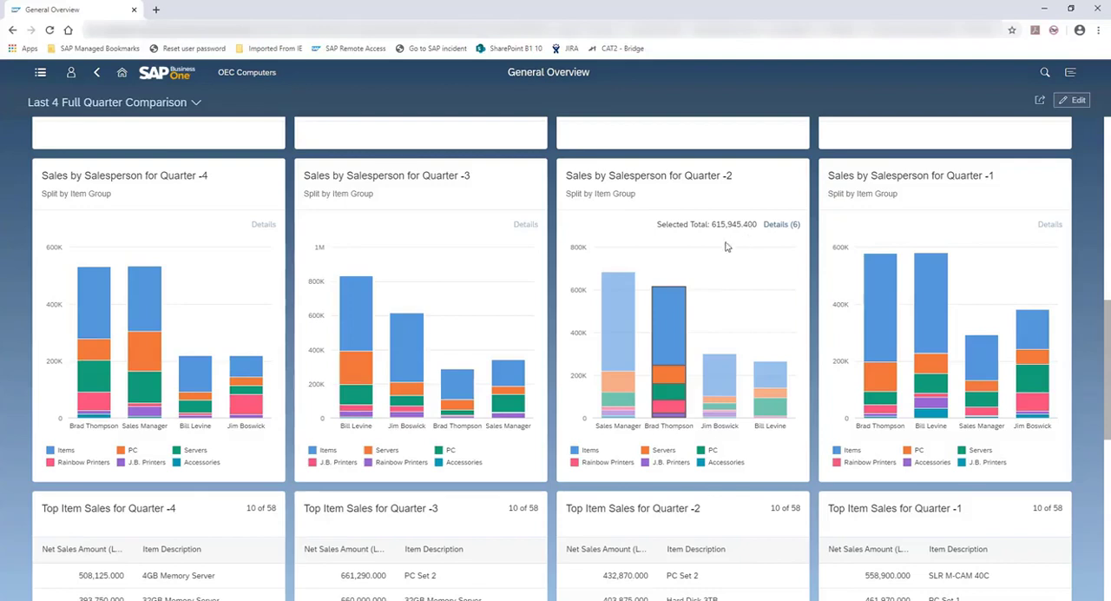
pyautogui.click(683, 427)
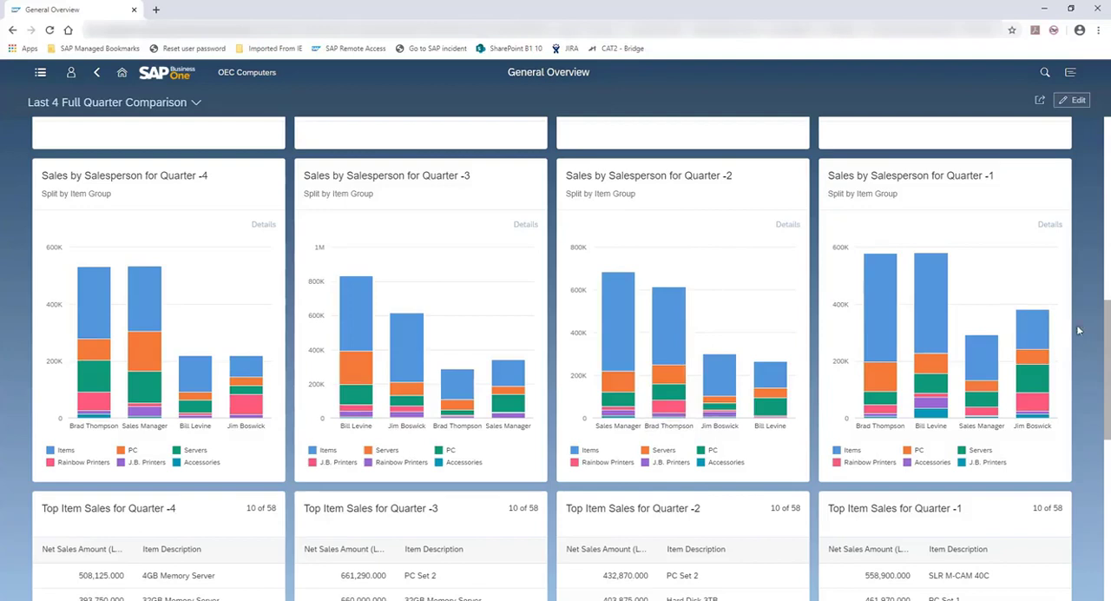
# Step: Open the Net Invoiced Purchases for Quarter -3 card as a full chart and return to the overview
pyautogui.scroll(-4, 1087, 329)
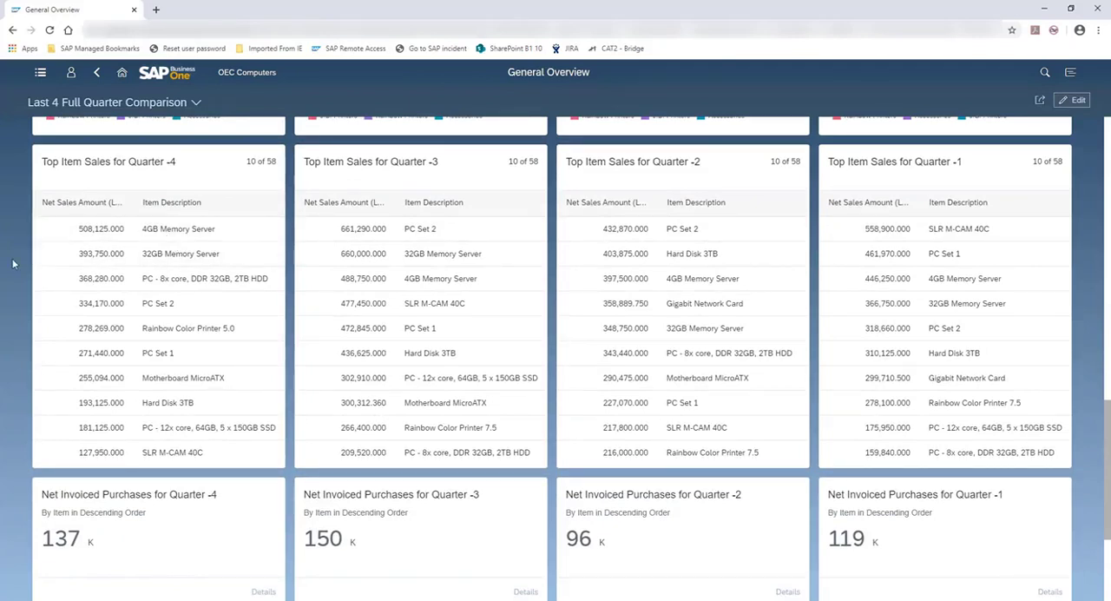
pyautogui.scroll(-3, 13, 263)
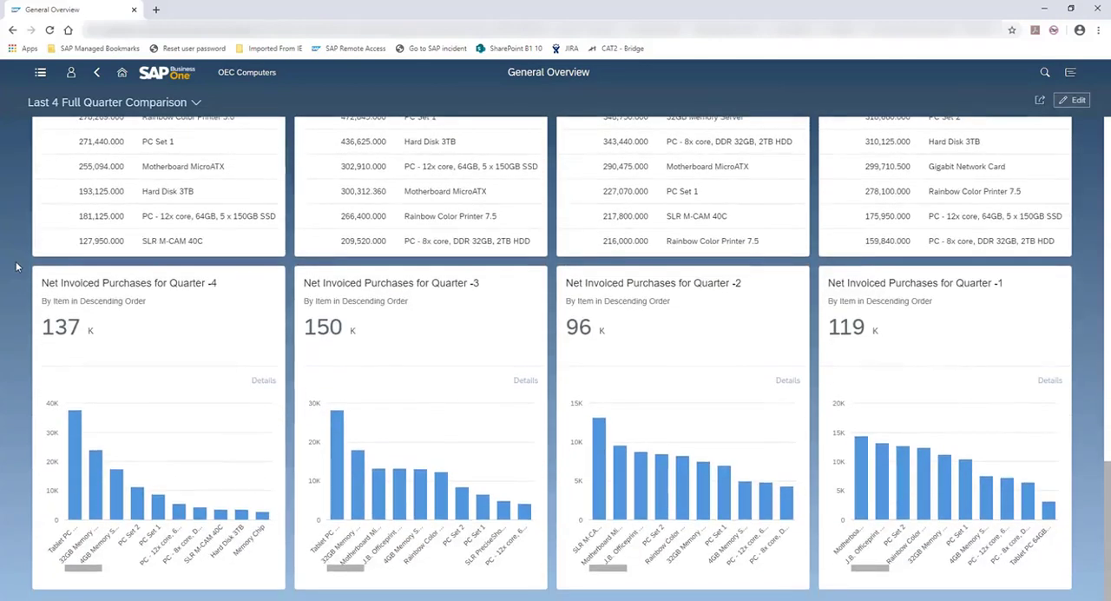
pyautogui.click(449, 292)
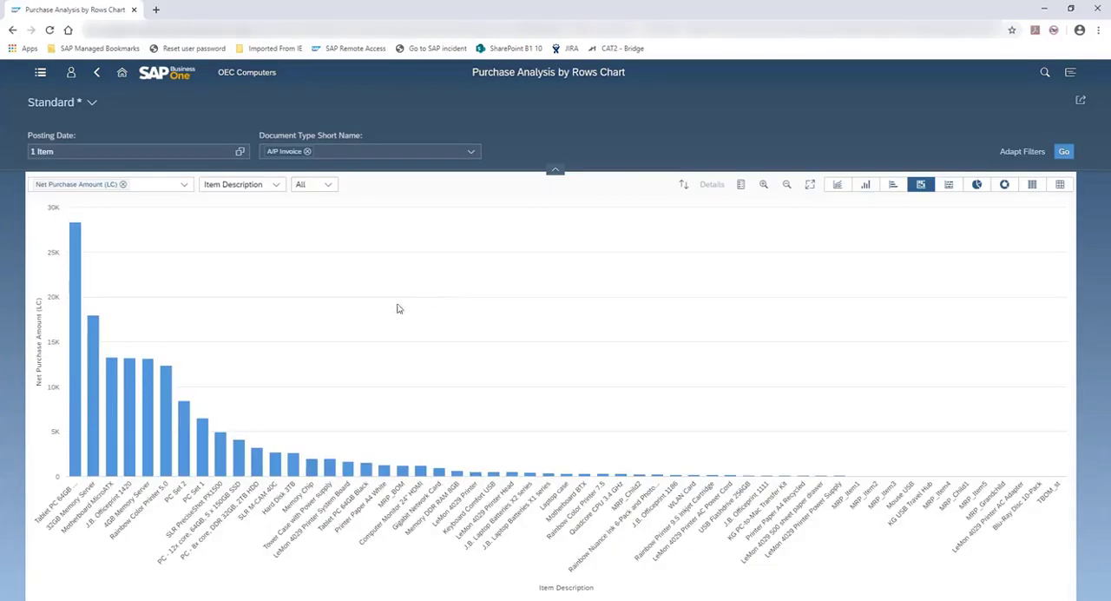
pyautogui.click(99, 73)
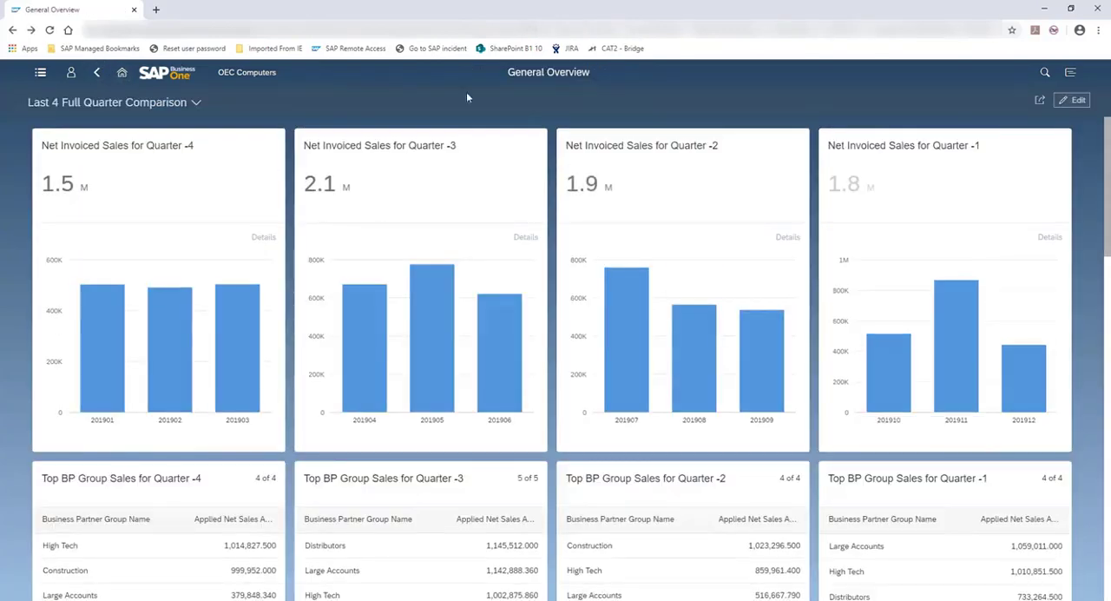
# Step: Open the Net Invoiced Purchases for Quarter -3 card for editing and view its available data sources
pyautogui.click(1073, 100)
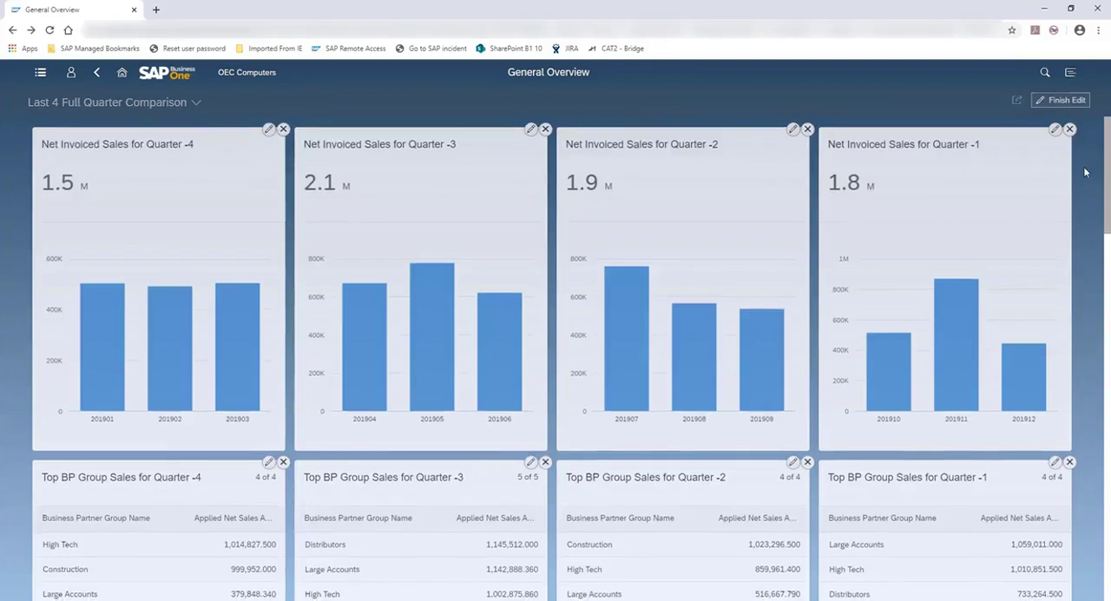
pyautogui.scroll(-3, 1075, 189)
pyautogui.scroll(-11, 1073, 189)
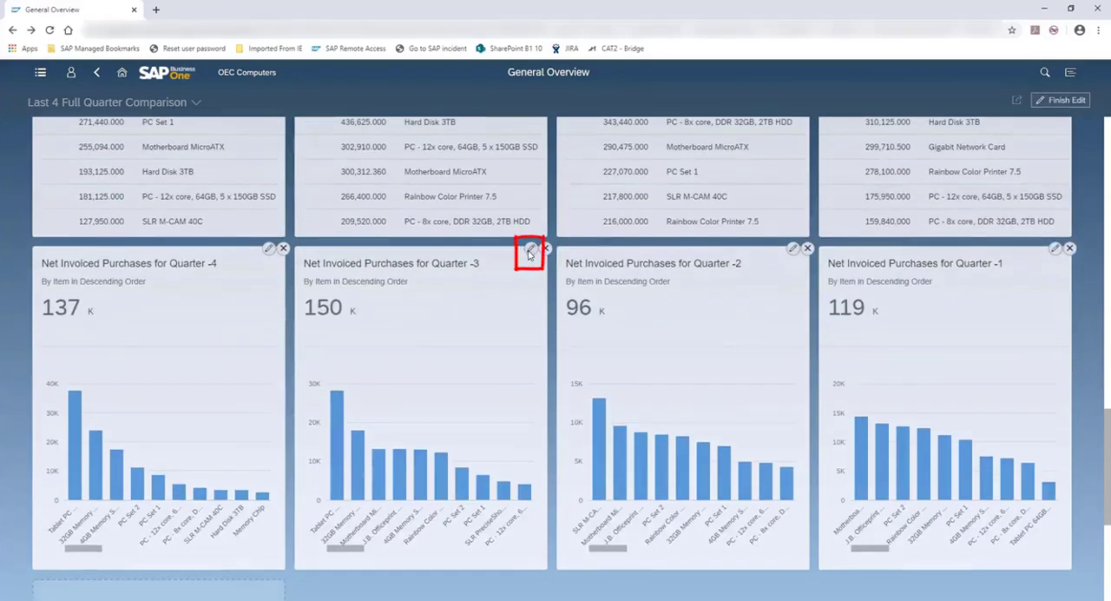
pyautogui.click(531, 250)
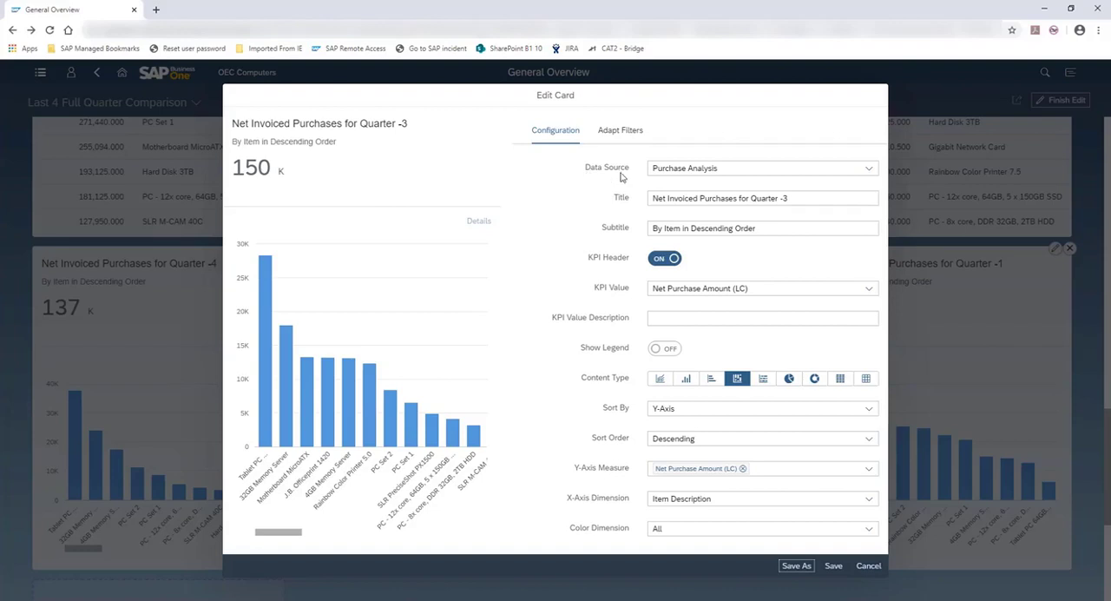
pyautogui.click(868, 169)
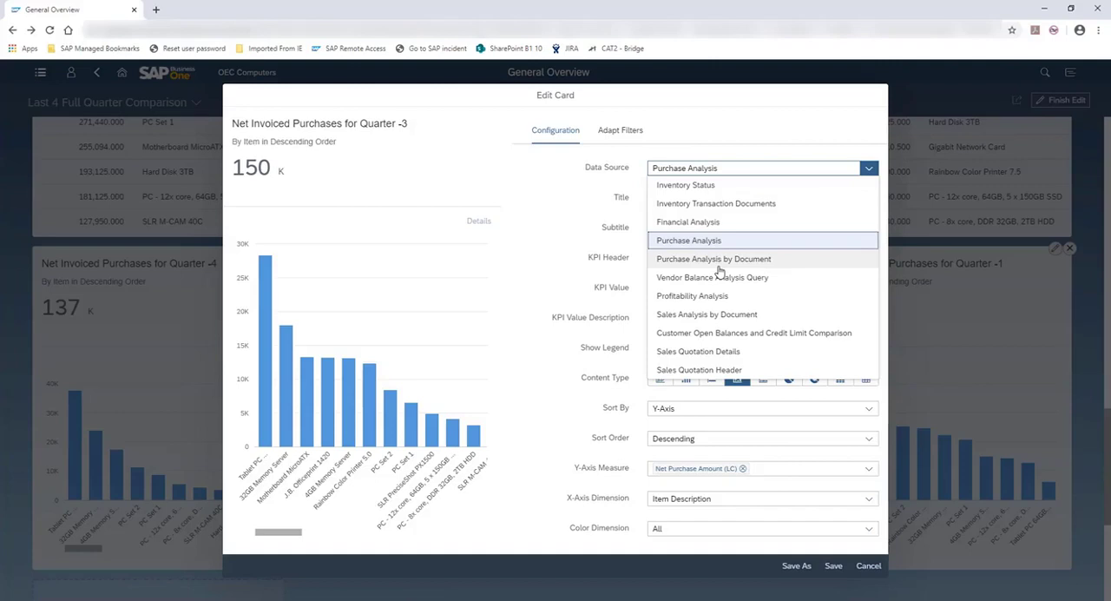
pyautogui.click(560, 173)
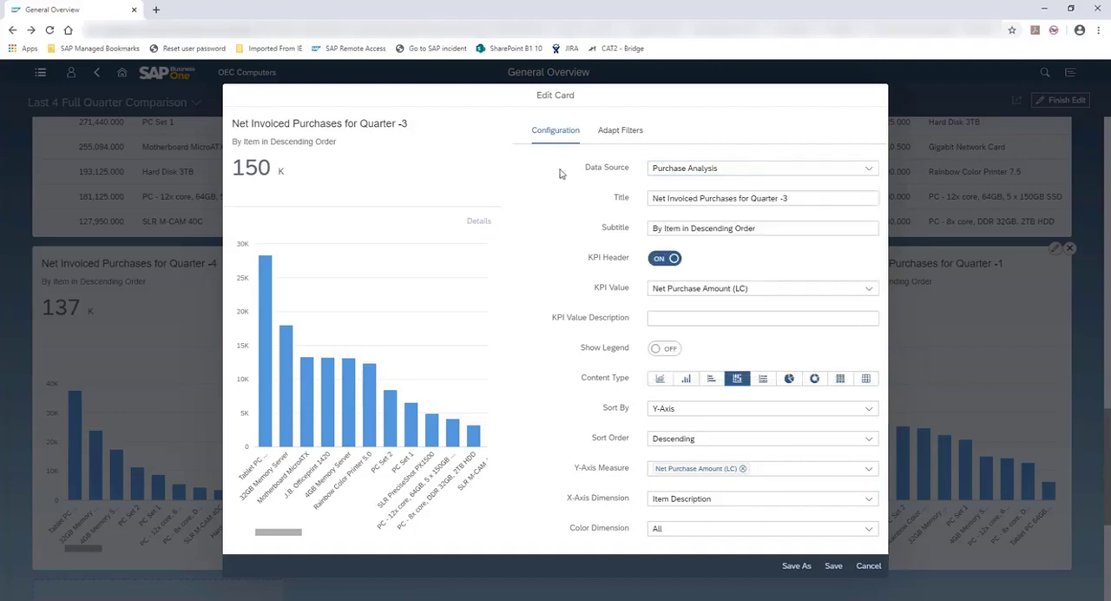
# Step: Display the Posting Date filter condition of the Net Invoiced Purchases for Quarter -3 card
pyautogui.click(614, 131)
pyautogui.click(614, 135)
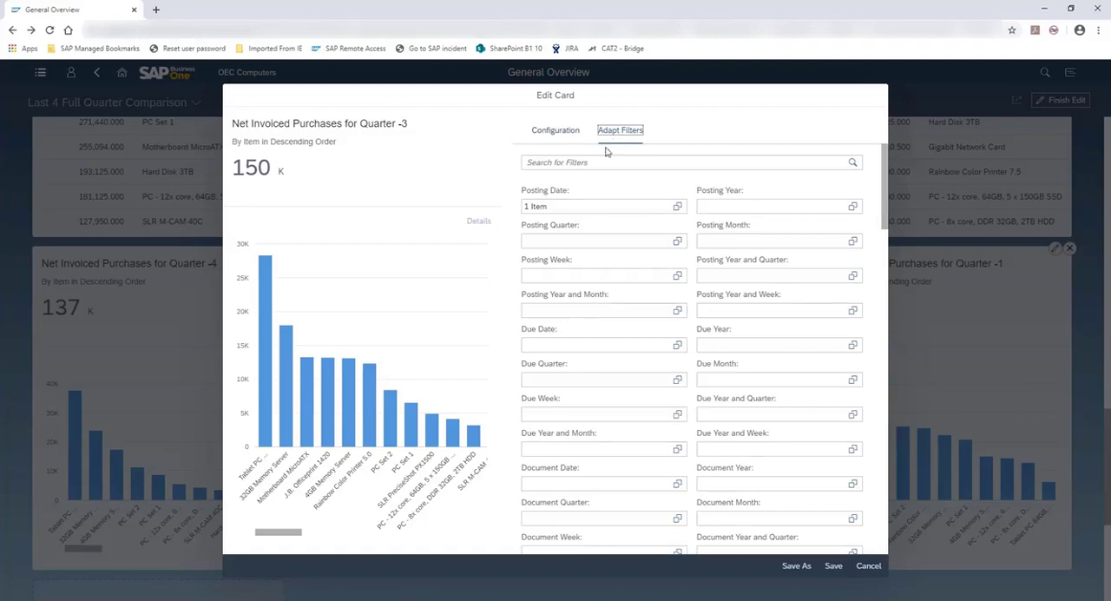
pyautogui.click(535, 208)
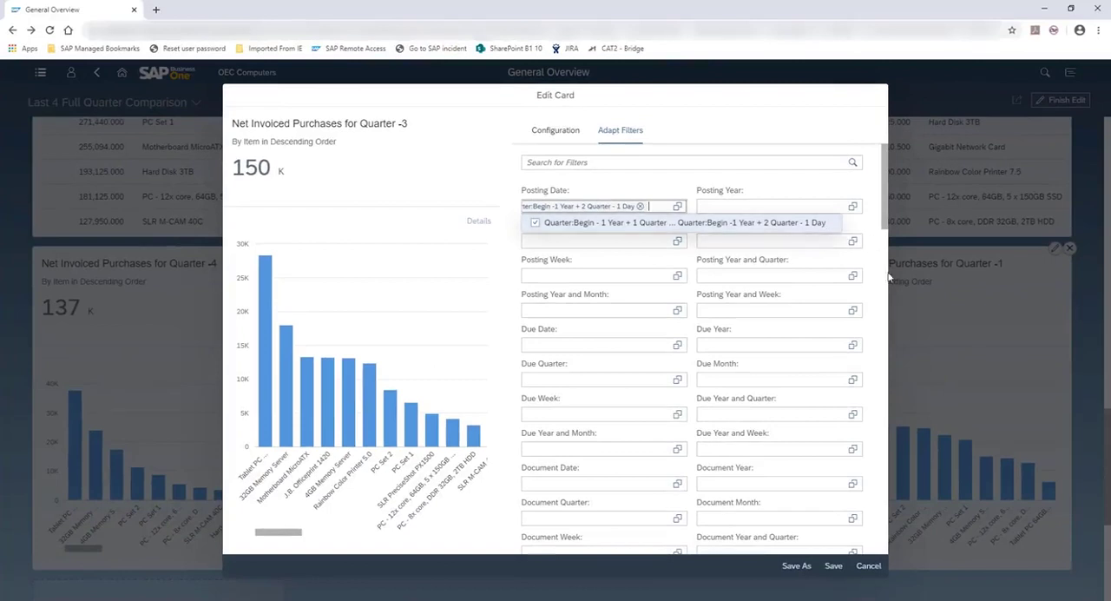
# Step: Cancel the card editing, finish editing the overview, and return to the home page
pyautogui.click(866, 566)
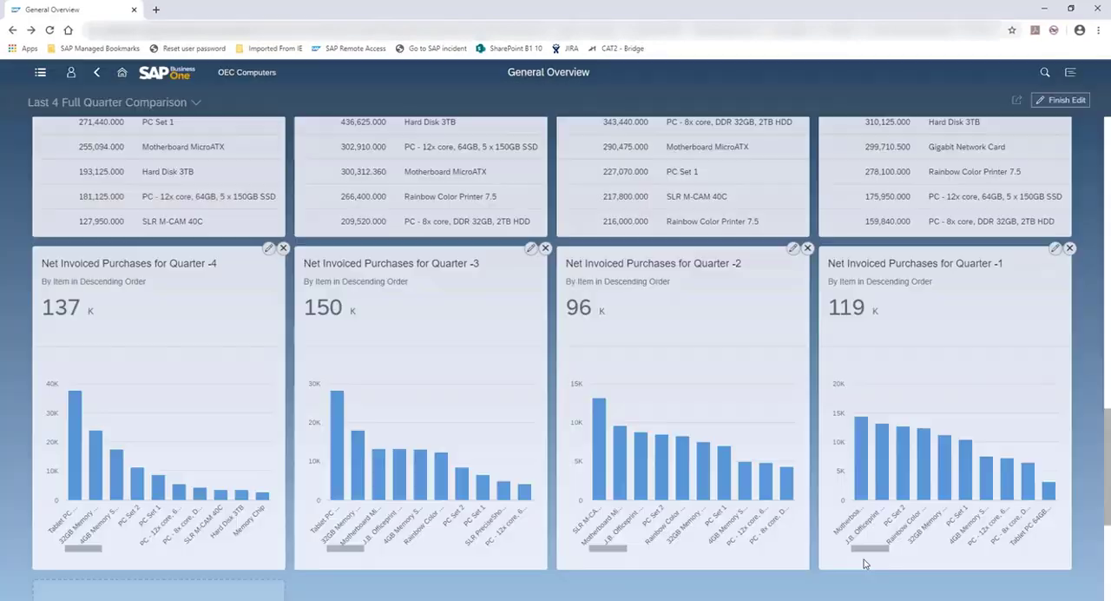
pyautogui.click(1064, 101)
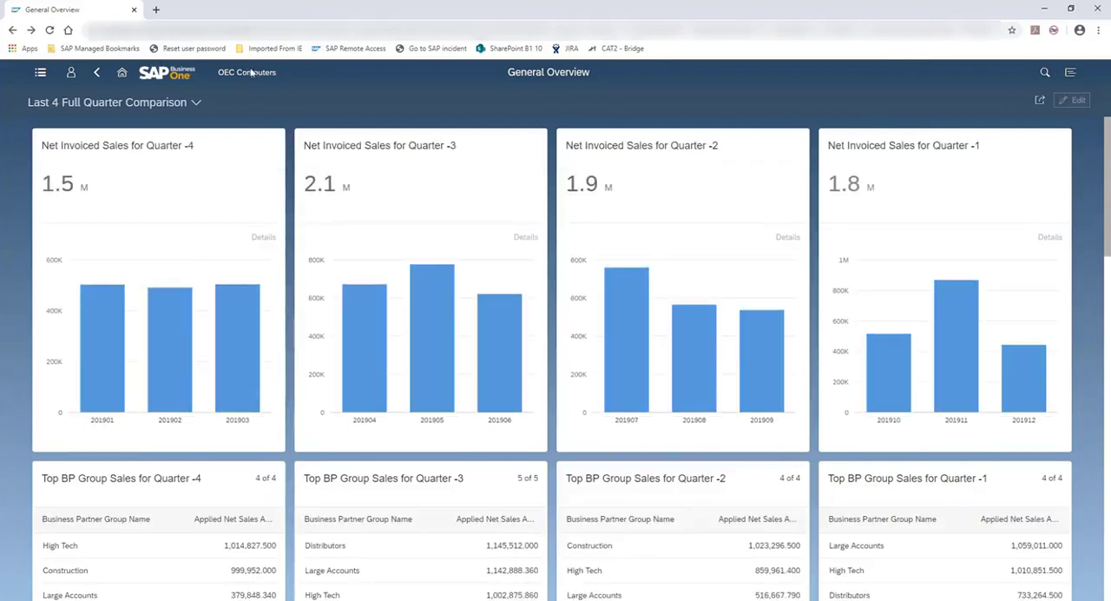
pyautogui.click(122, 73)
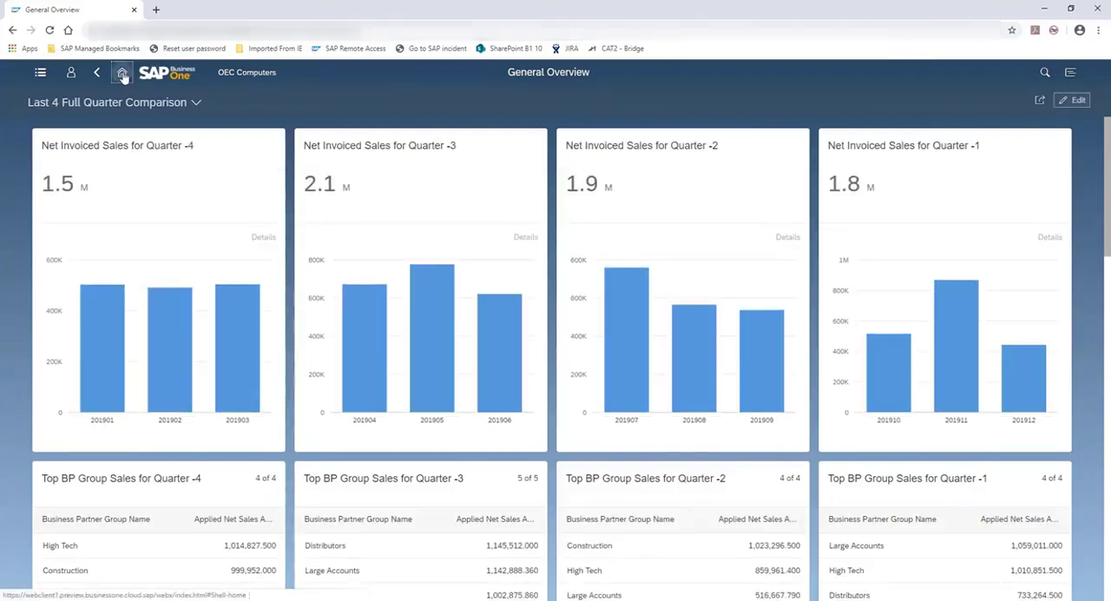